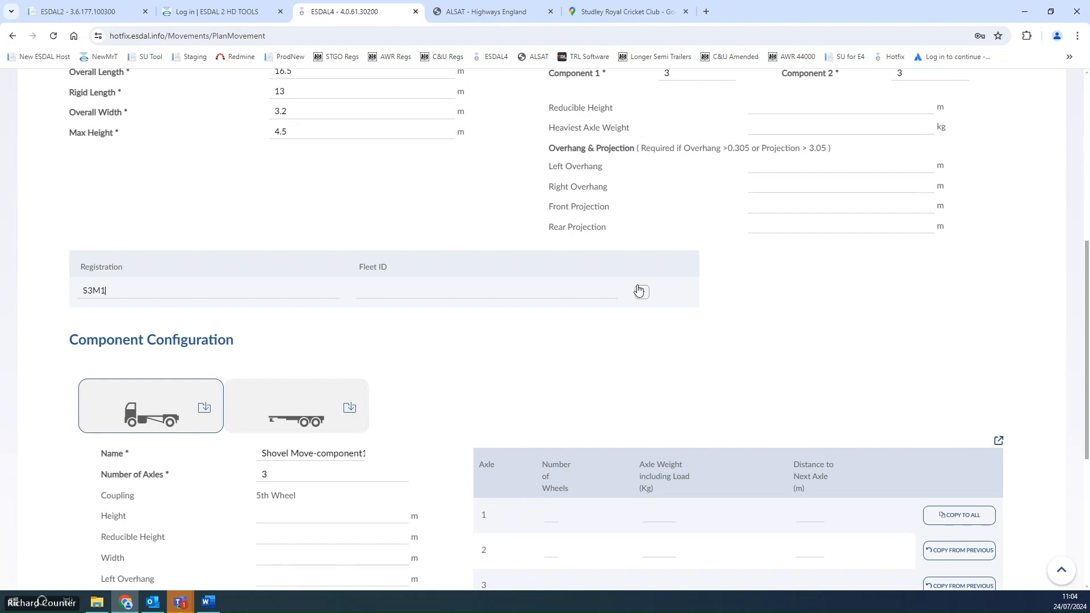
Add the registration S3M1 to the vehicle configuration and check the resulting movement type
click(642, 292)
scroll(422, 373, down, 4)
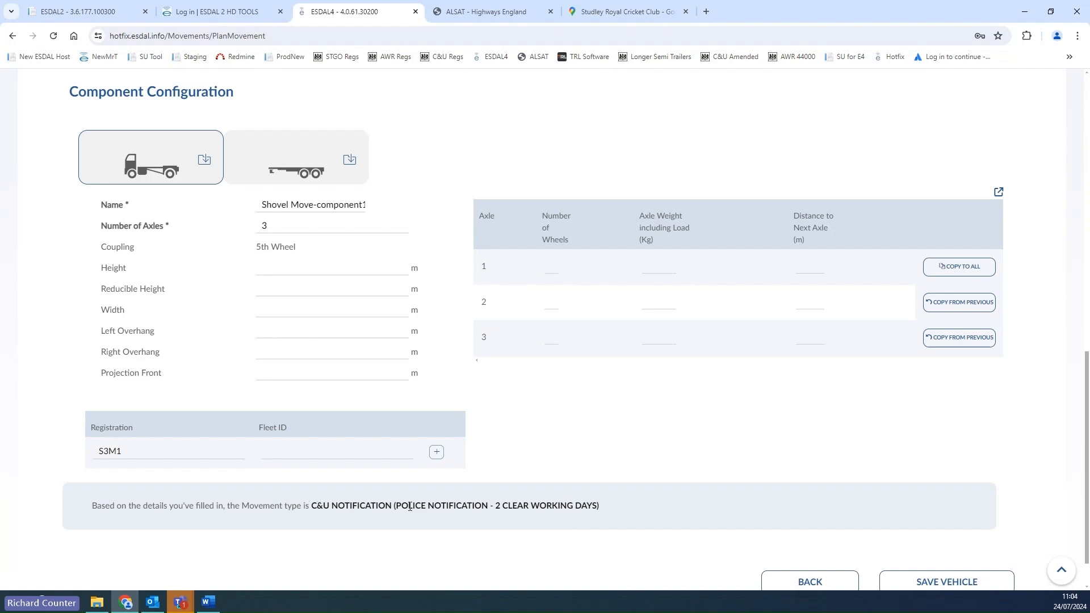
scroll(604, 434, up, 12)
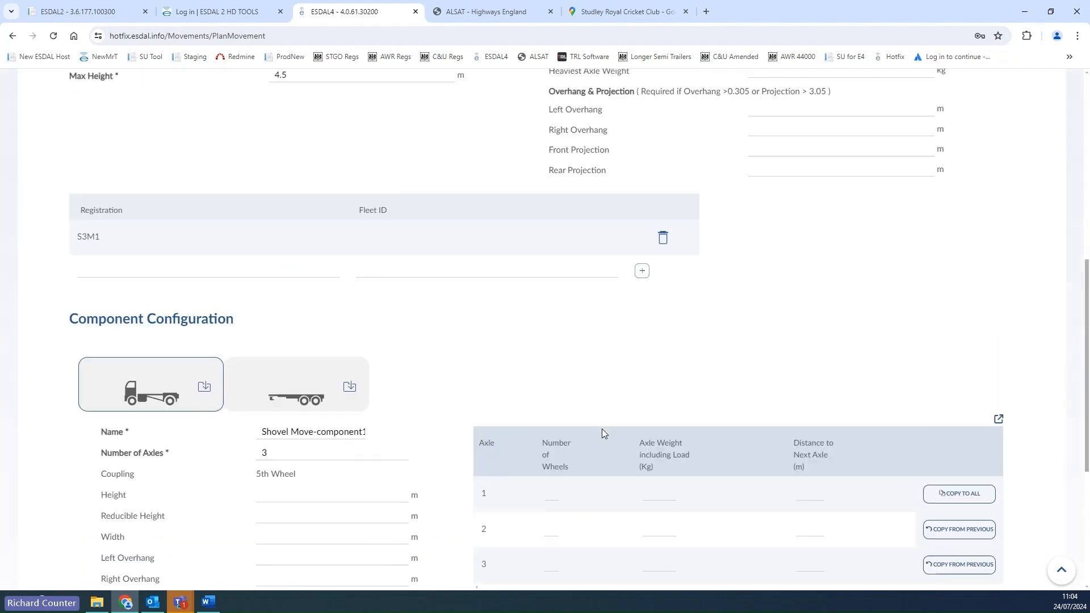
scroll(507, 439, down, 5)
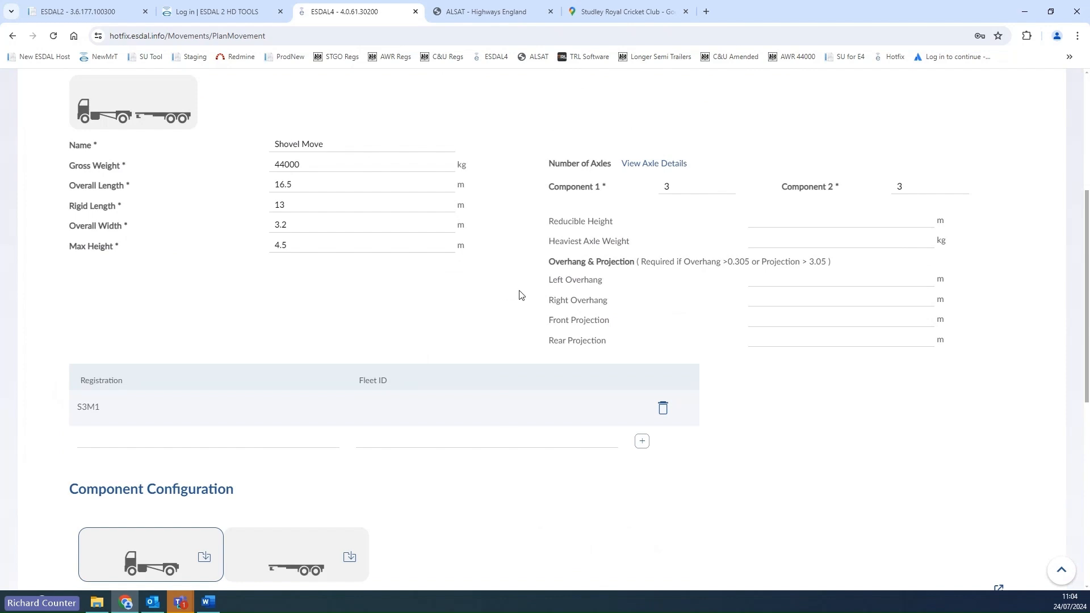
Set the vehicle's gross weight to 47000 kg and check the updated movement type
scroll(518, 304, up, 1)
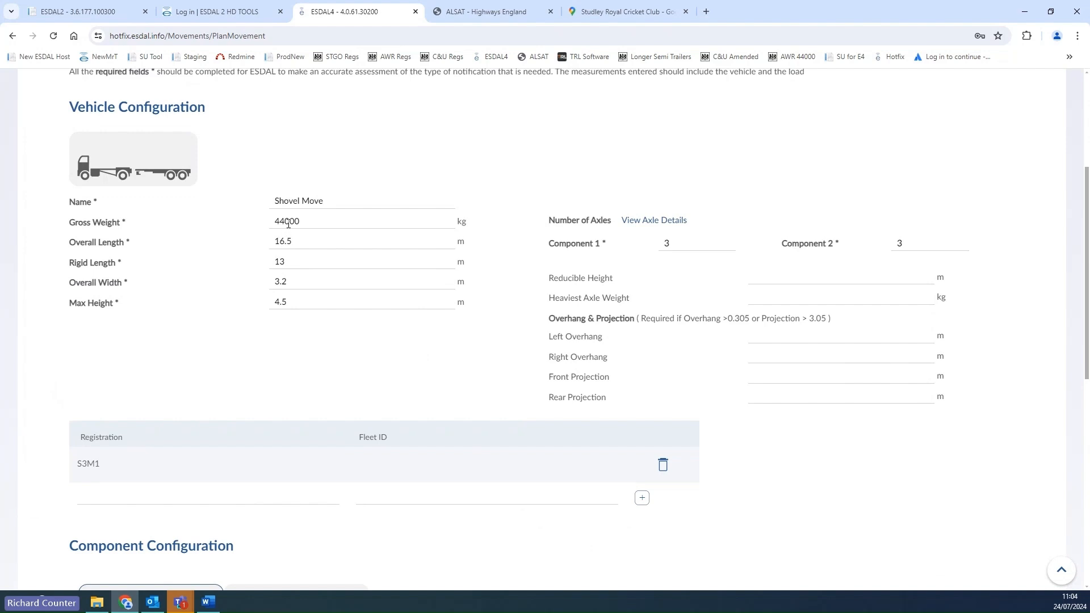
drag(285, 223, 280, 223)
text(7)
key(Tab)
scroll(492, 299, down, 8)
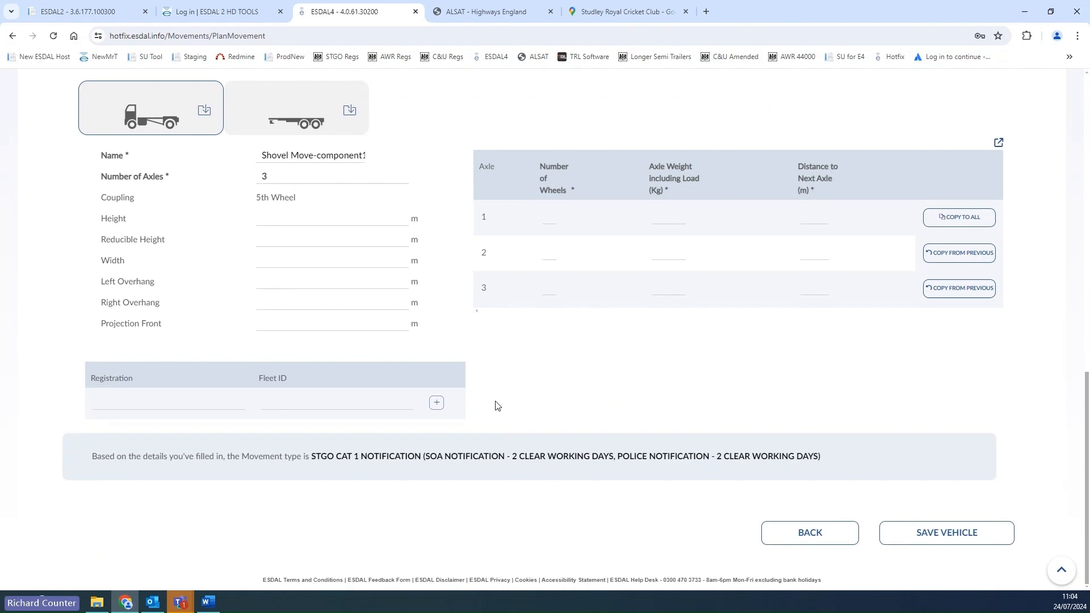
Enter the tractor's axles: 2 wheels, 6000 kg, 3.2 m; 4 wheels, 9000 kg, 1.37 m; 4 wheels, 9000 kg, 5.6 m
scroll(503, 455, up, 8)
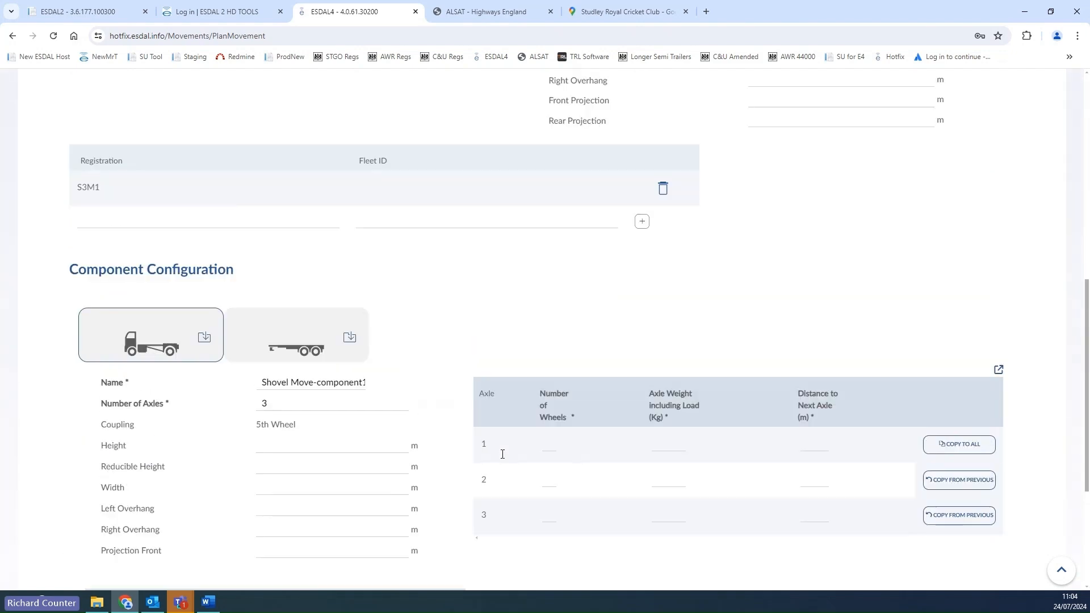
scroll(485, 410, down, 7)
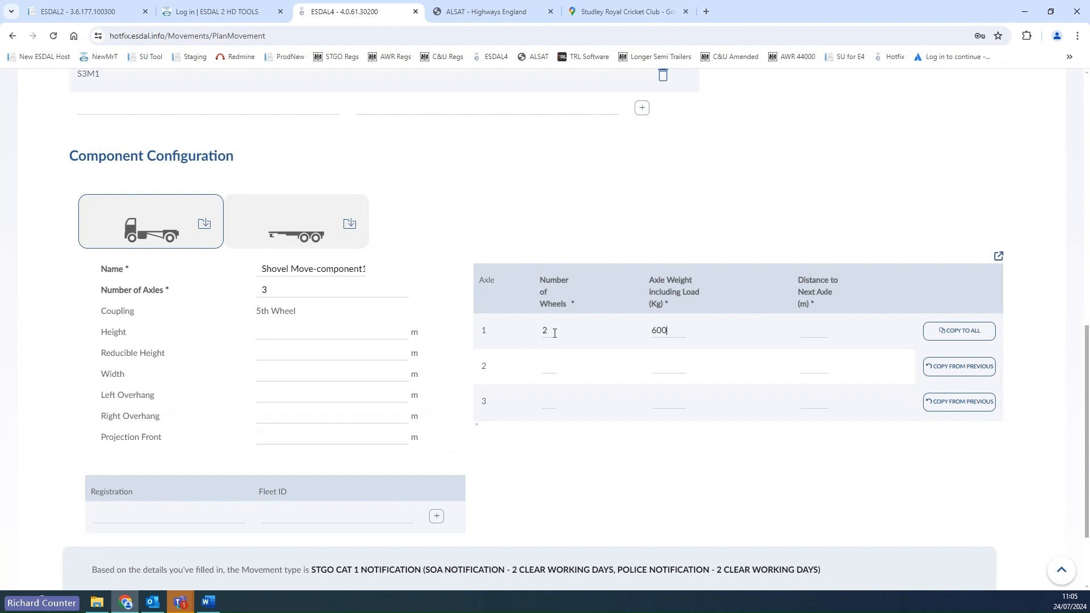
text(.2)
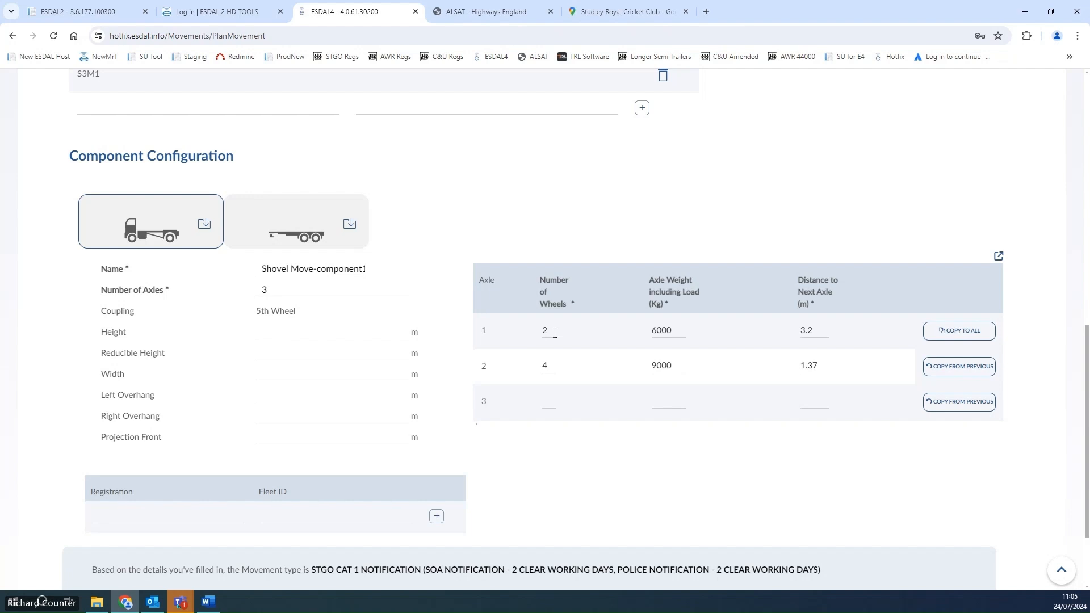
text(9000)
Give all three trailer axles 4 wheels and 8000 kg at 1.37 m spacing, and try to save the vehicle
click(263, 236)
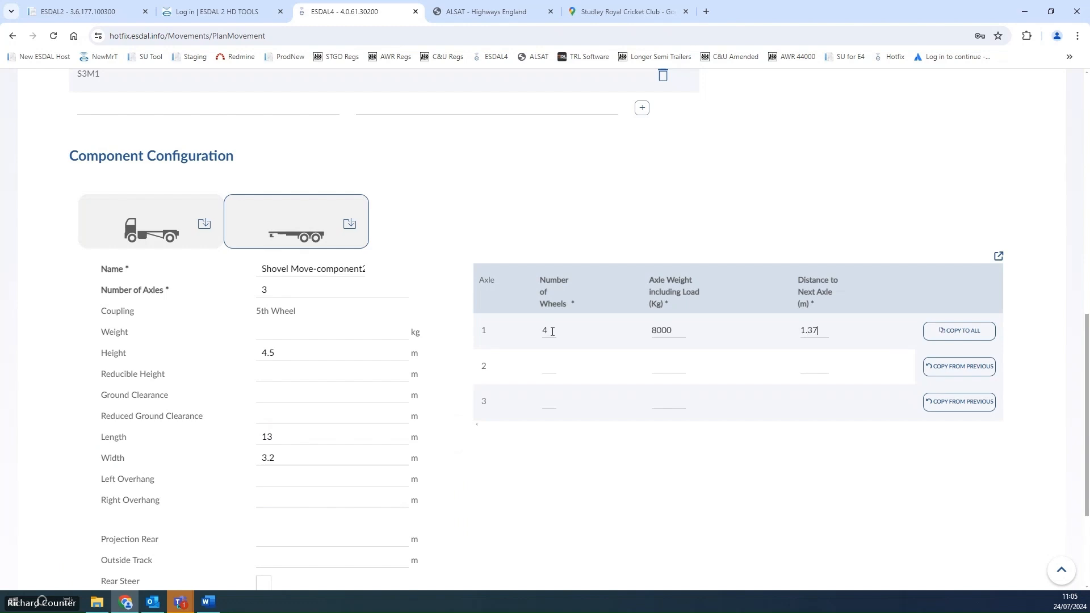
click(948, 335)
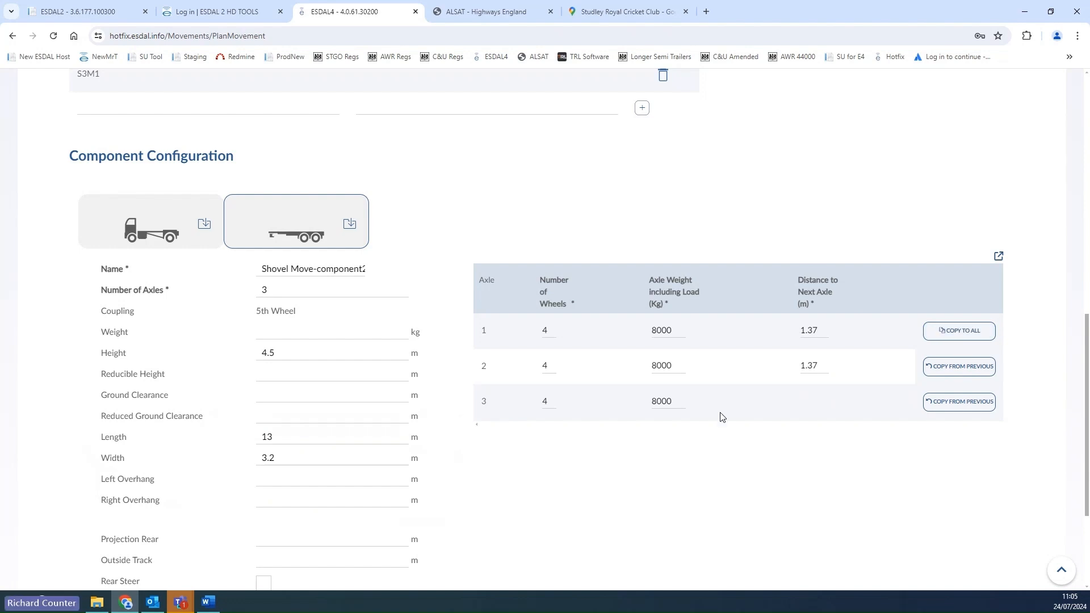
scroll(719, 432, down, 3)
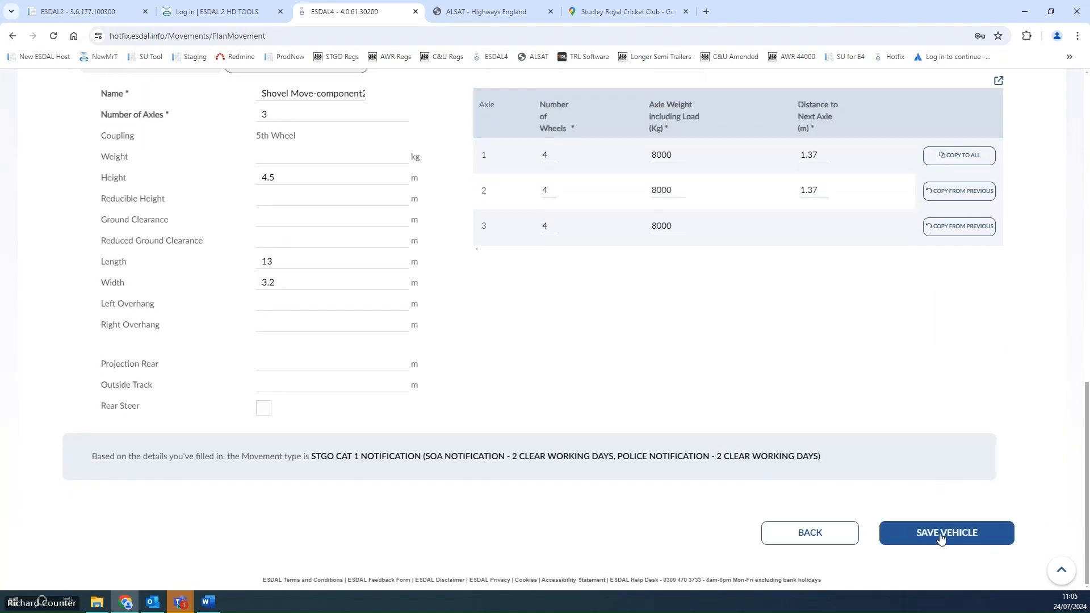
click(941, 538)
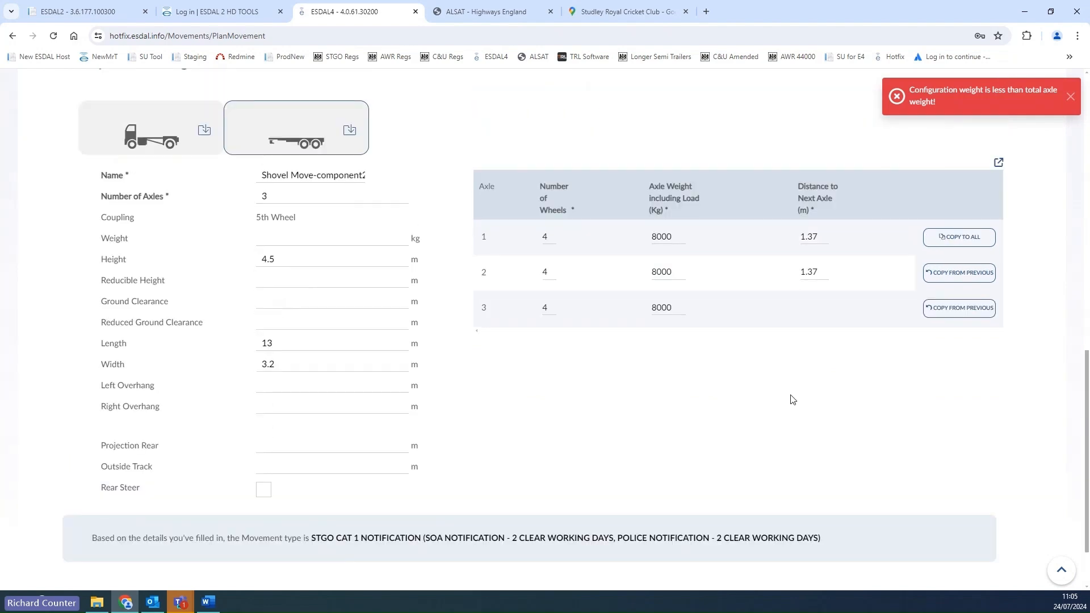
Reduce the weights of the tractor's axles 2 and 3 to 8500 kg each, with axle 3's distance to next axle at 5.6 m
scroll(794, 399, up, 9)
scroll(491, 504, down, 4)
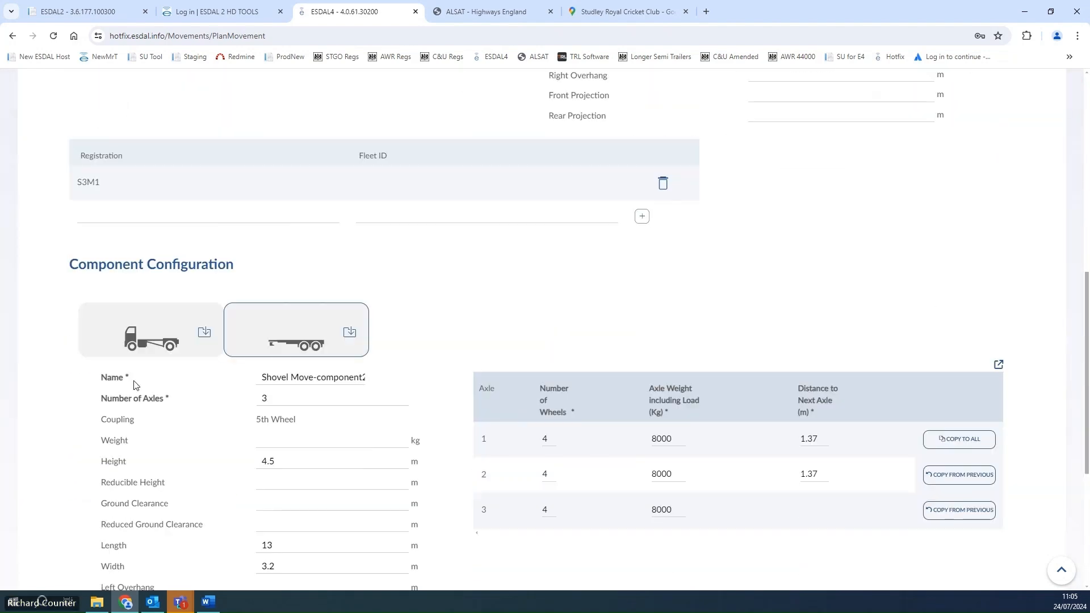
click(170, 332)
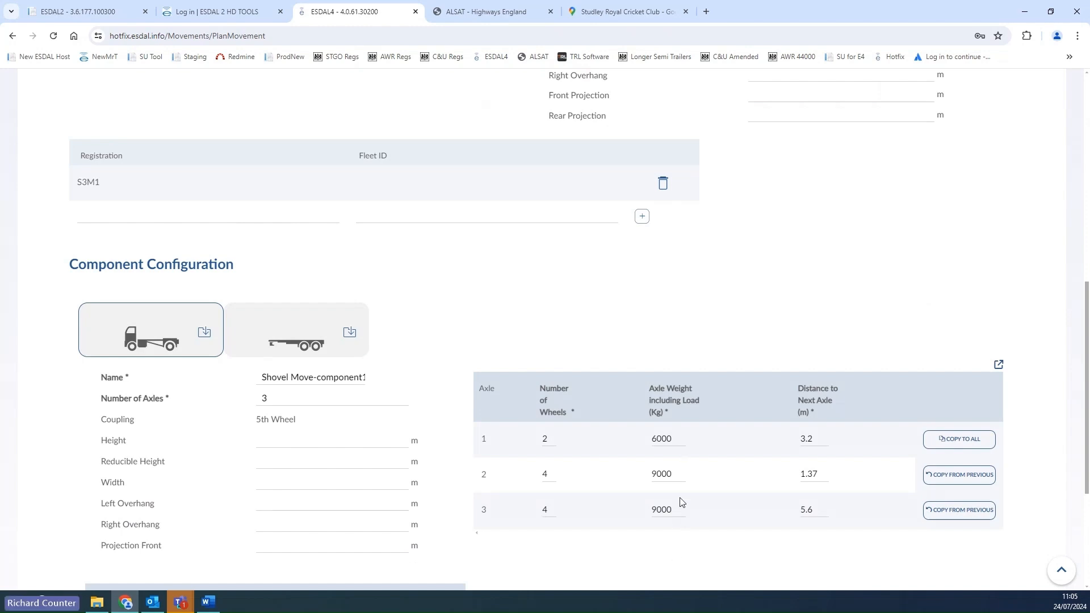
double_click(663, 474)
text(8500)
click(942, 511)
drag(846, 515, 770, 516)
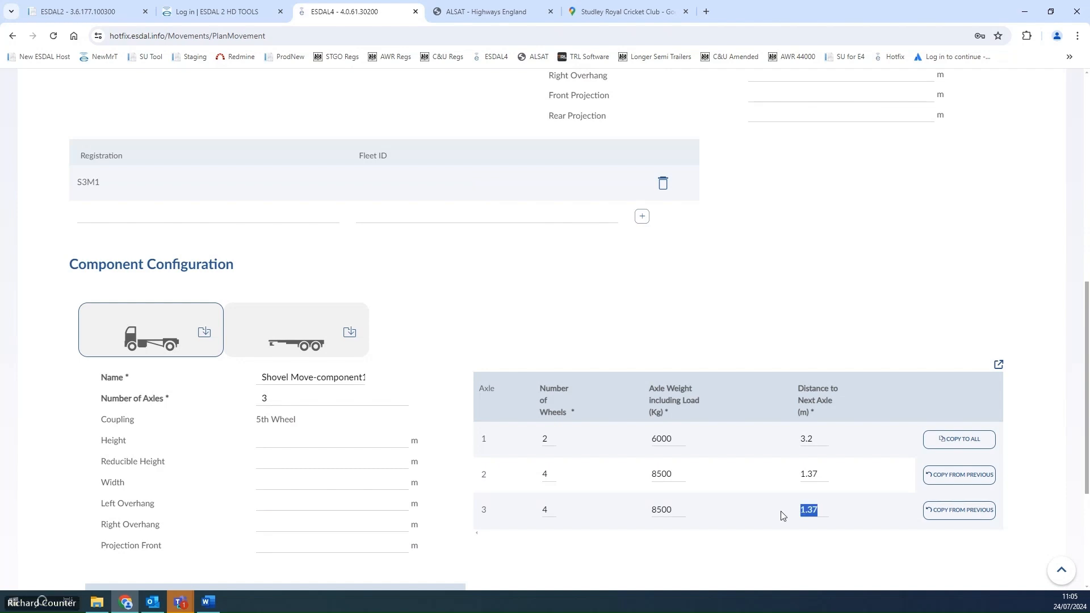
text(5.6)
Save the vehicle and accept it to continue to the movement type details
scroll(782, 528, down, 4)
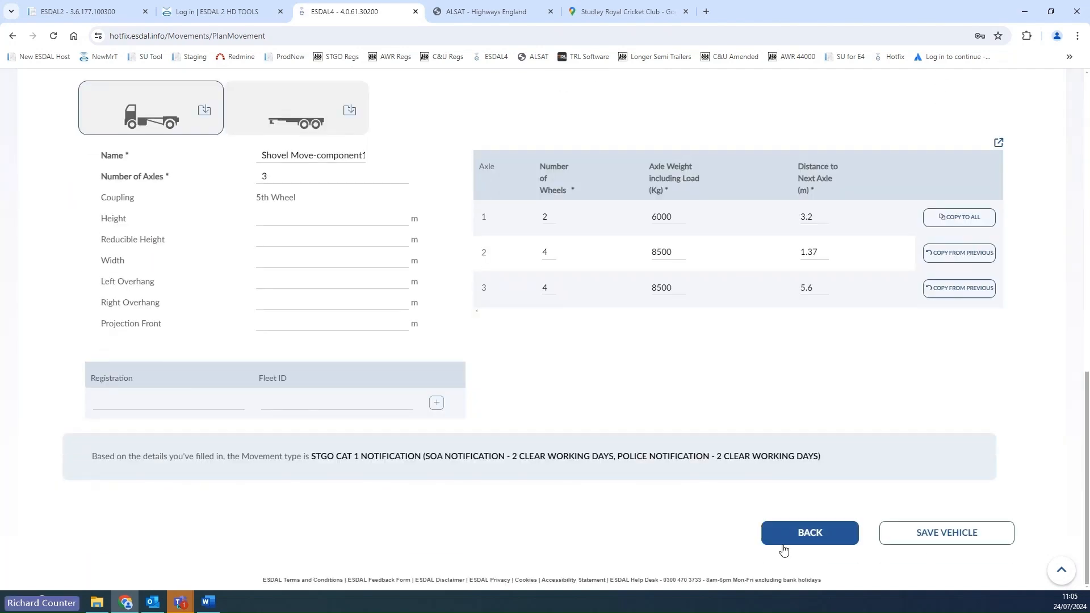
click(938, 538)
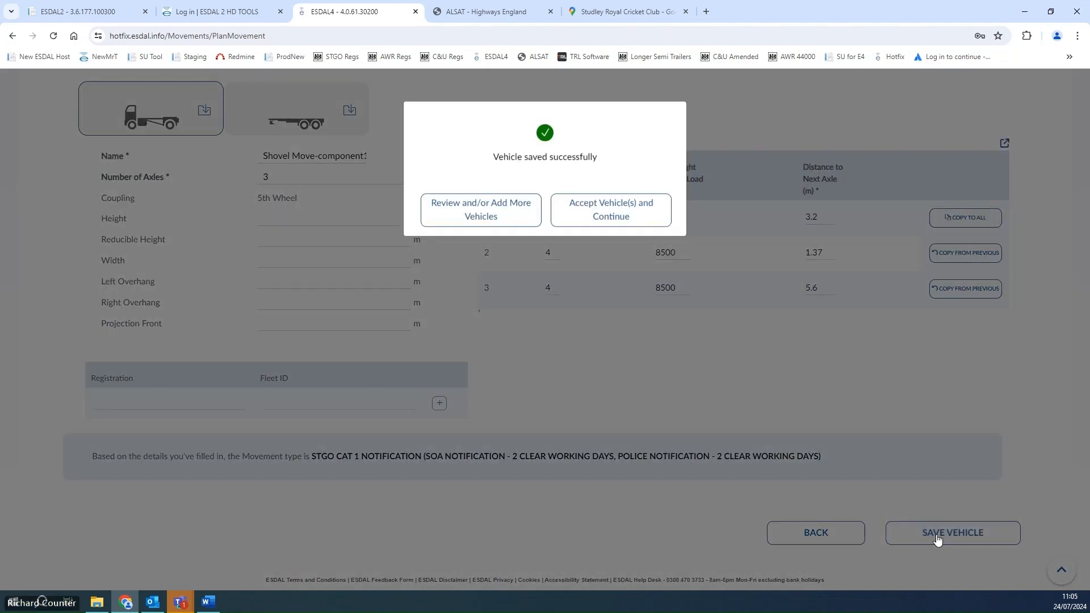
click(627, 233)
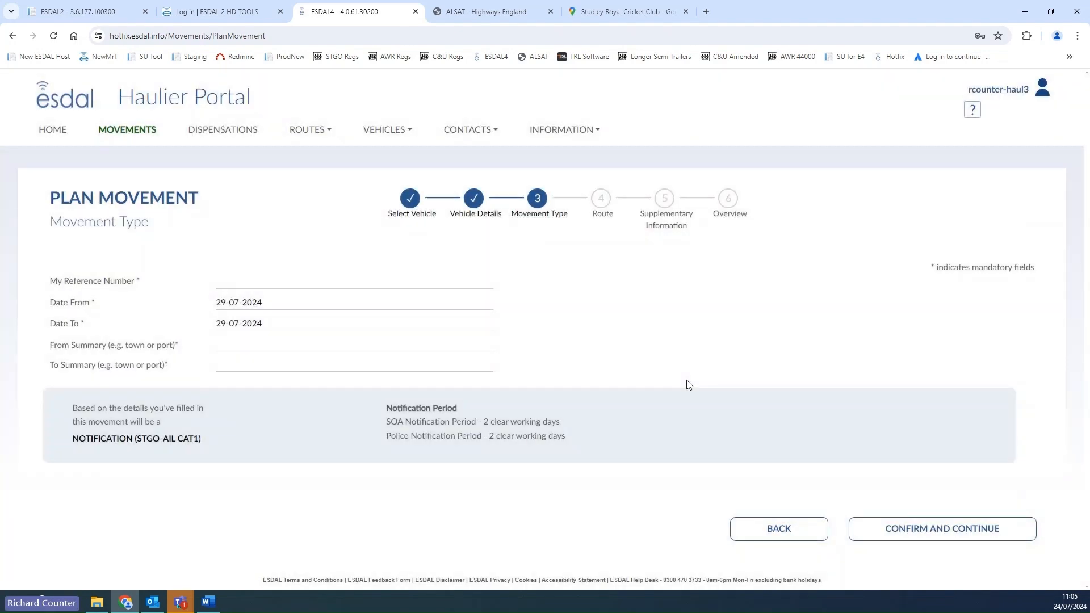
Enter Demo as the movement's reference and set its start date to 30-07-2024
click(245, 283)
text(Demo)
click(314, 303)
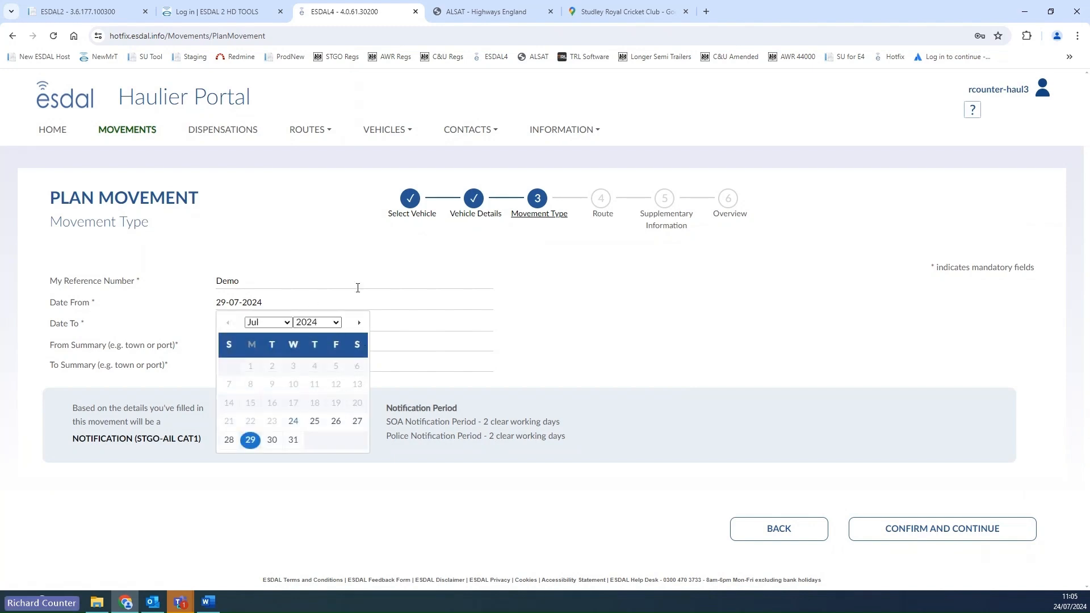
click(358, 288)
click(303, 302)
click(337, 424)
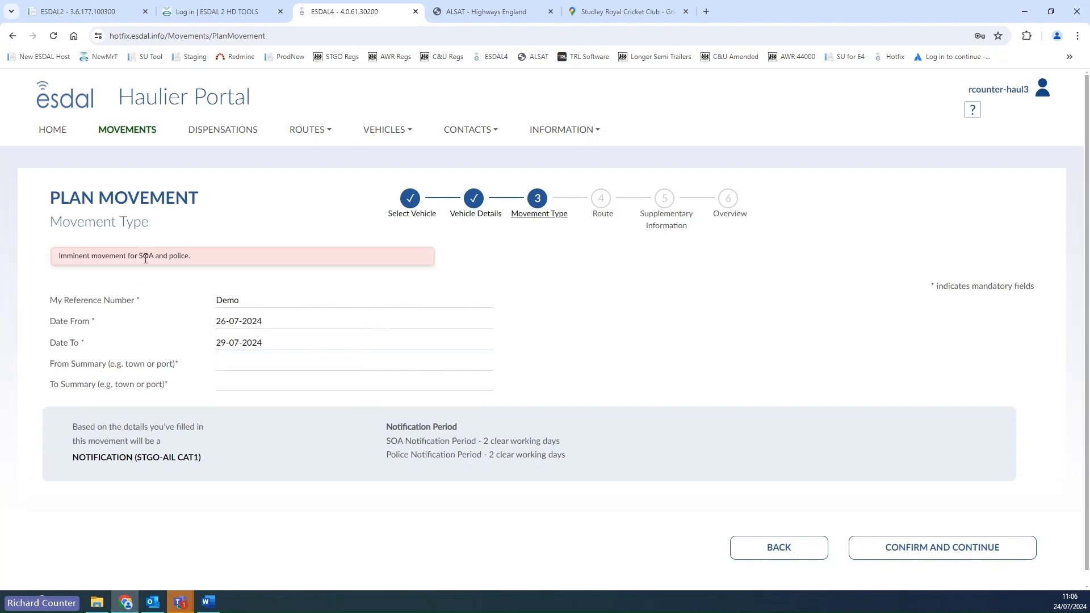
click(315, 318)
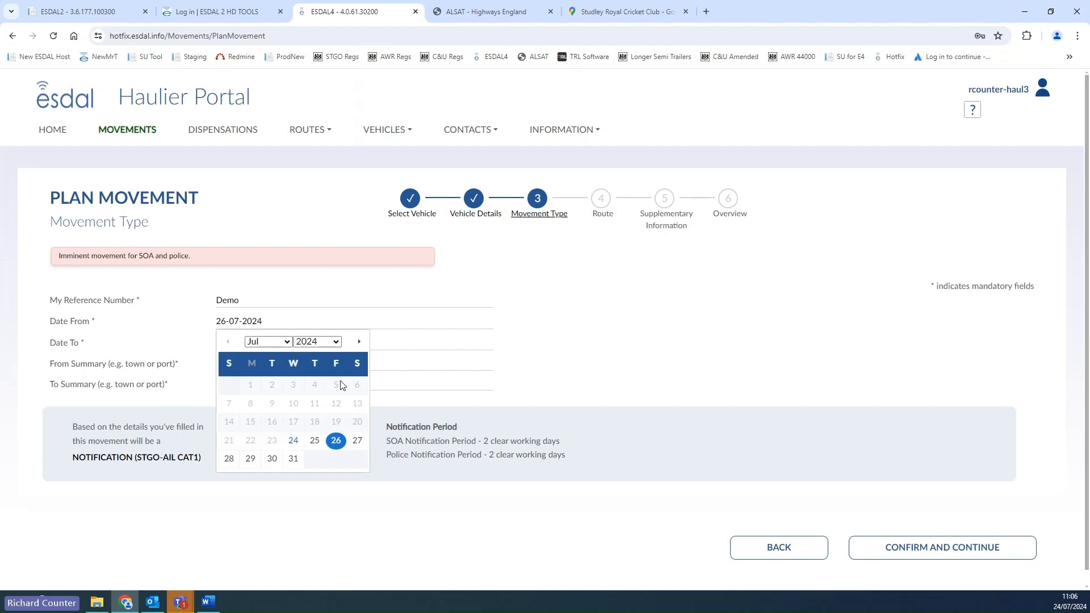
click(271, 463)
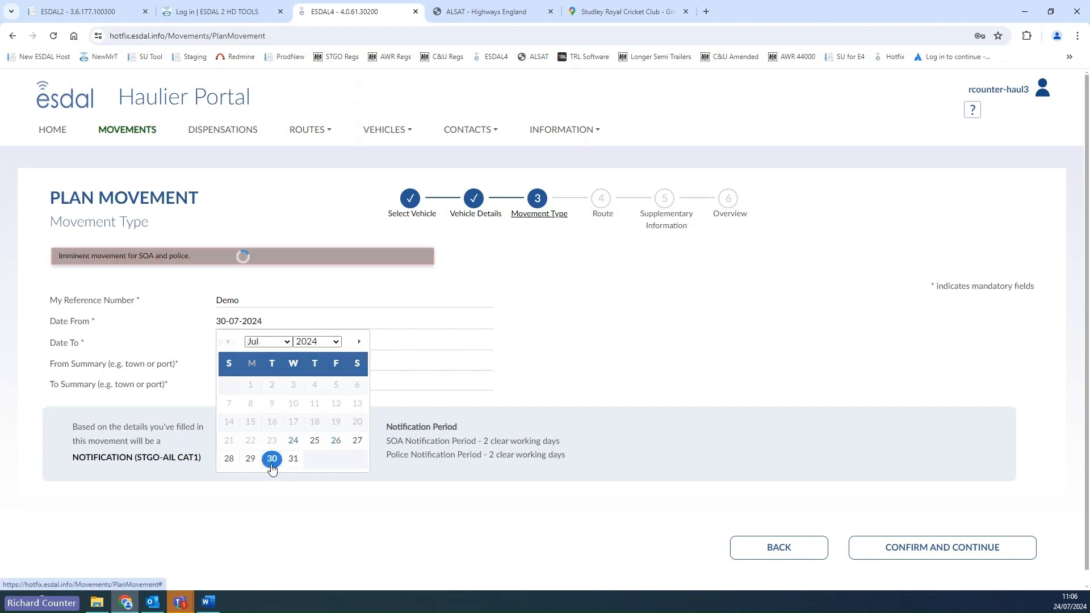
Summarise the movement as from Ripon to Guisborough and confirm the movement type details
click(308, 346)
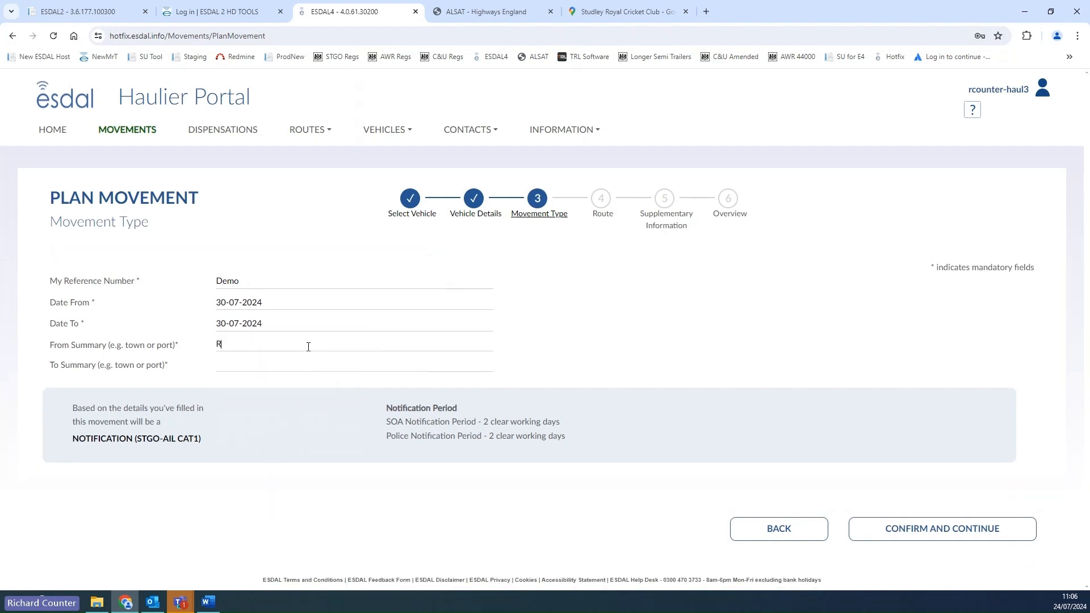
text(Ripon)
key(Tab)
text(Guisborough)
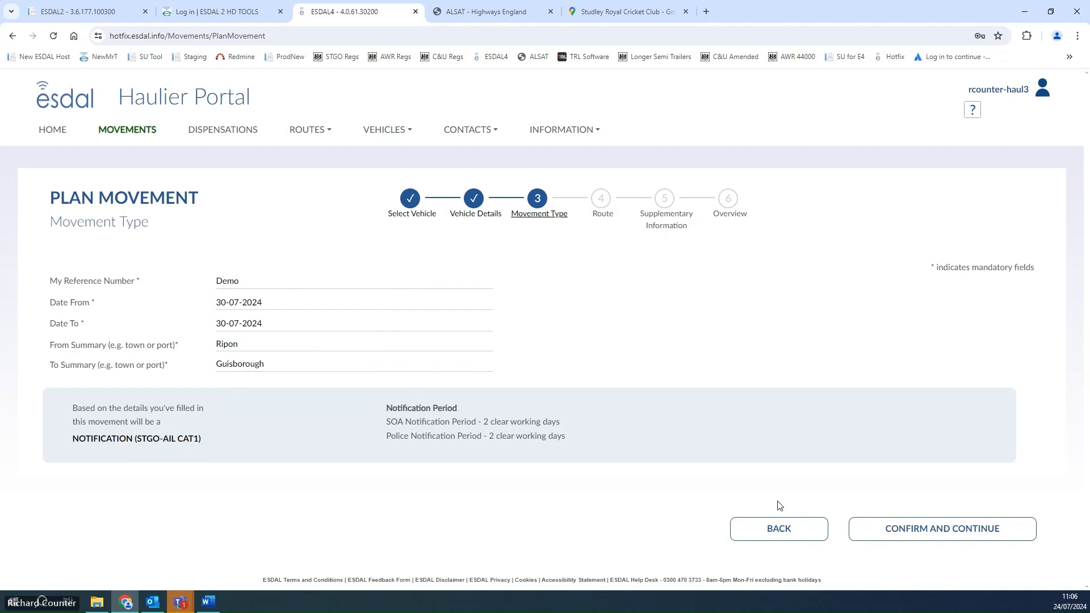
click(929, 533)
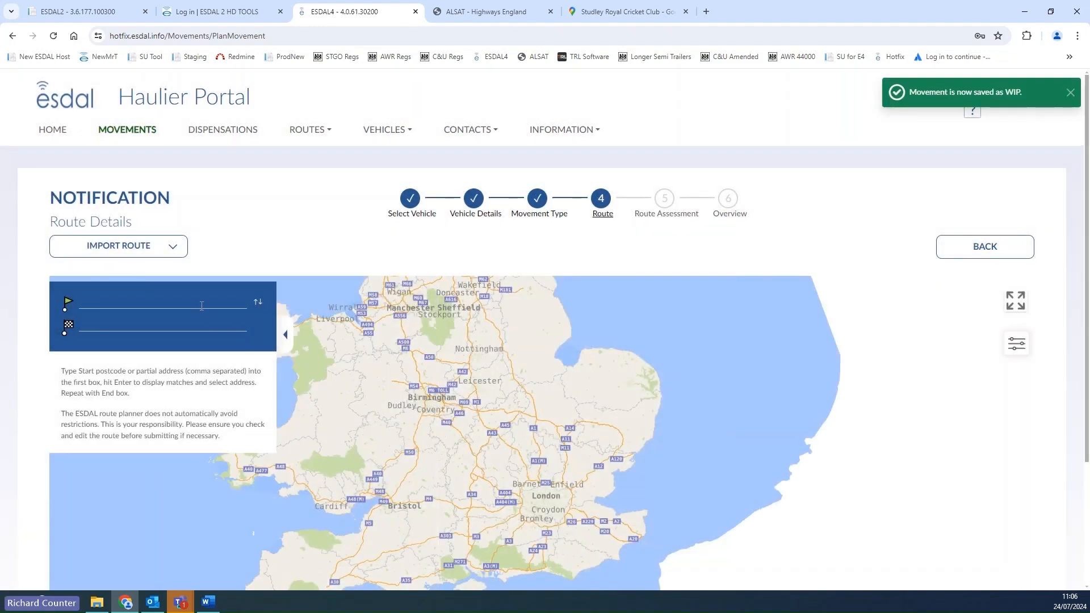
Find the start location by its postcode and choose River Laver Holiday Park in Ripon as the route's start
click(201, 306)
text(HG4 2QR)
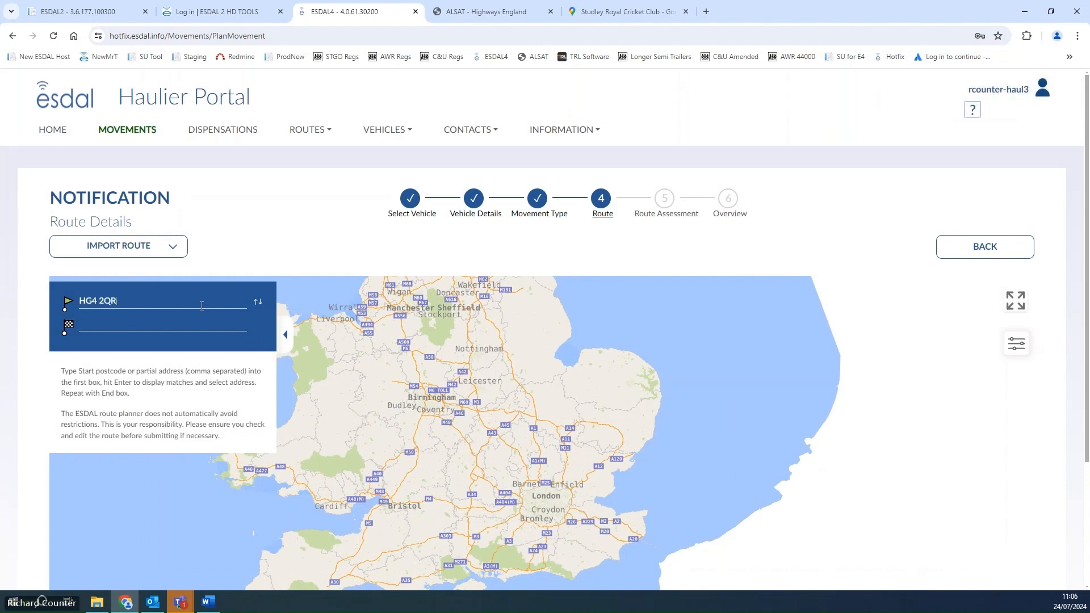
key(Return)
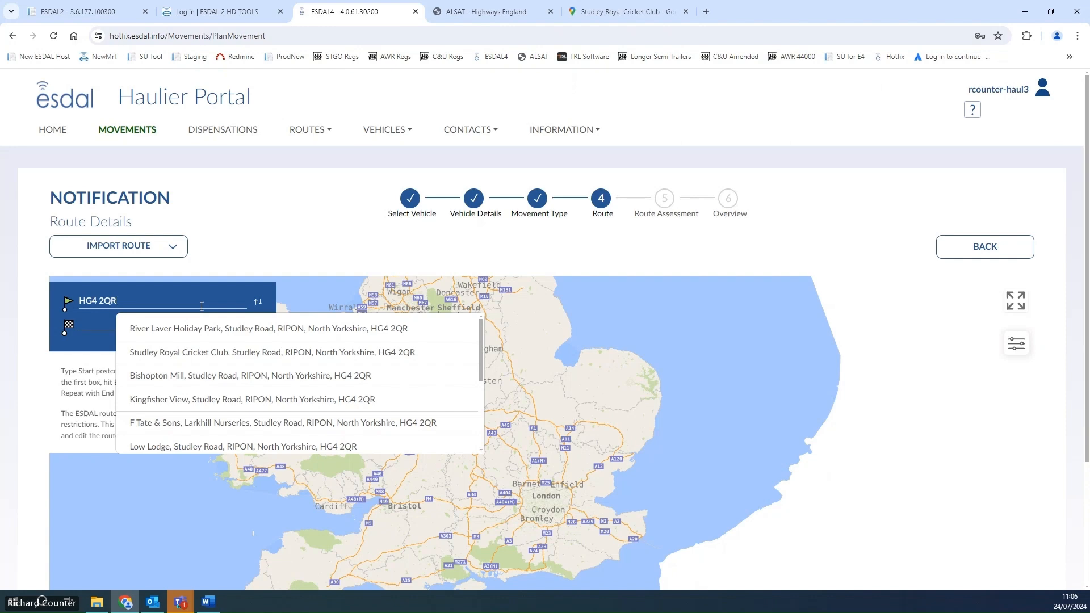
click(206, 328)
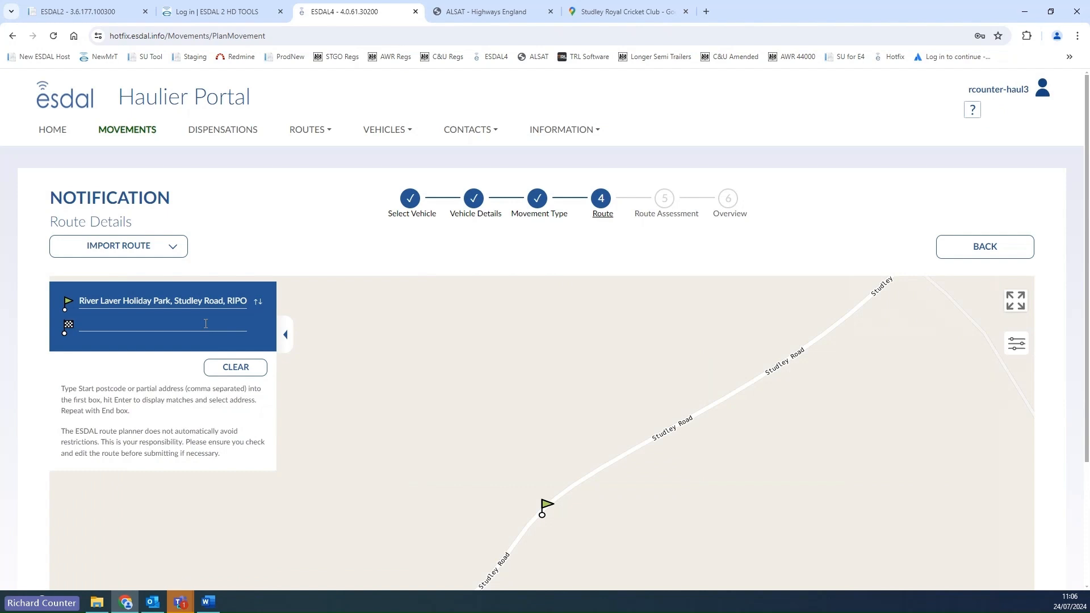
Find the destination by its postcode and choose Charles J Leonard & Sons Ltd in Guisborough as the route's end
click(206, 324)
text(TS14 )
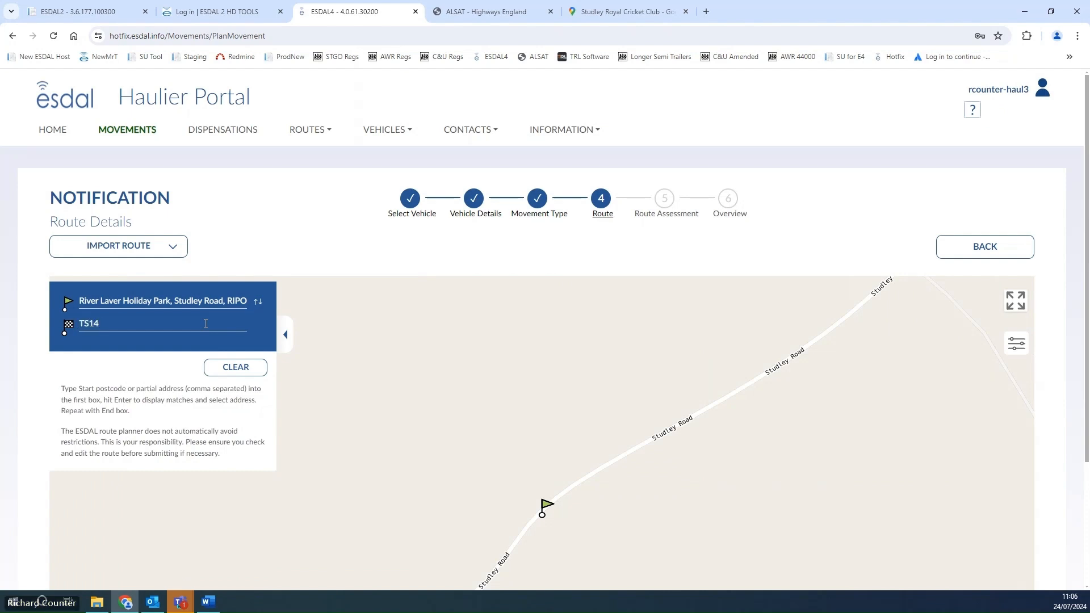
text(6PX)
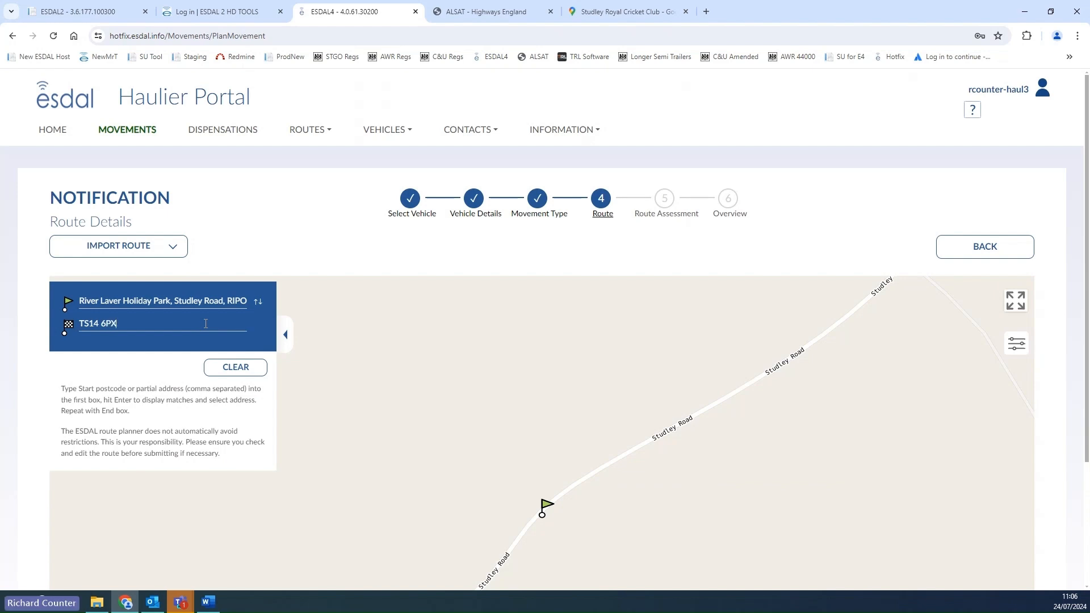
key(Return)
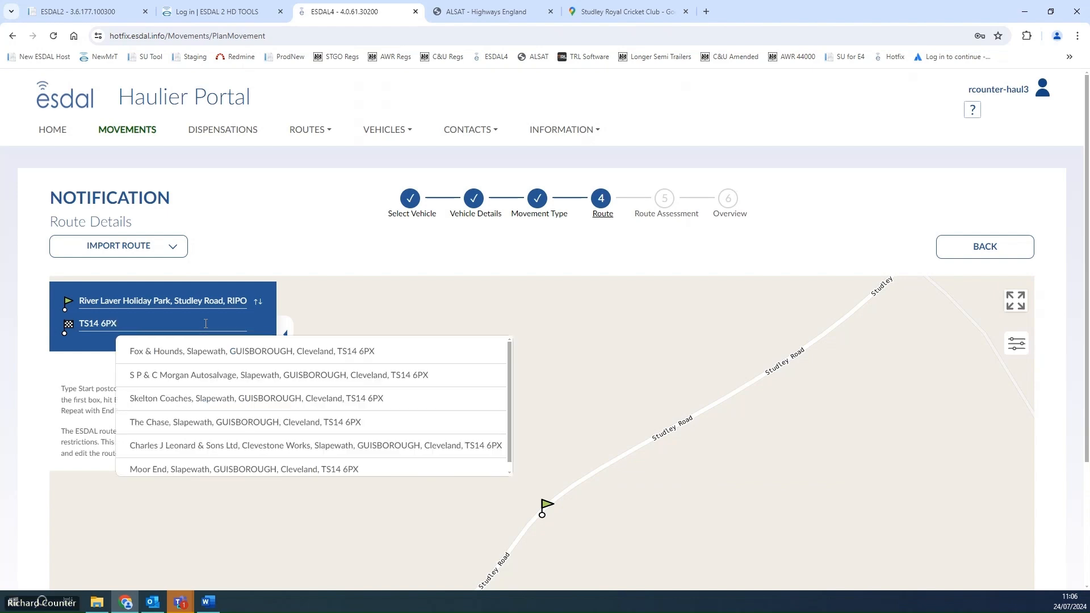
click(238, 445)
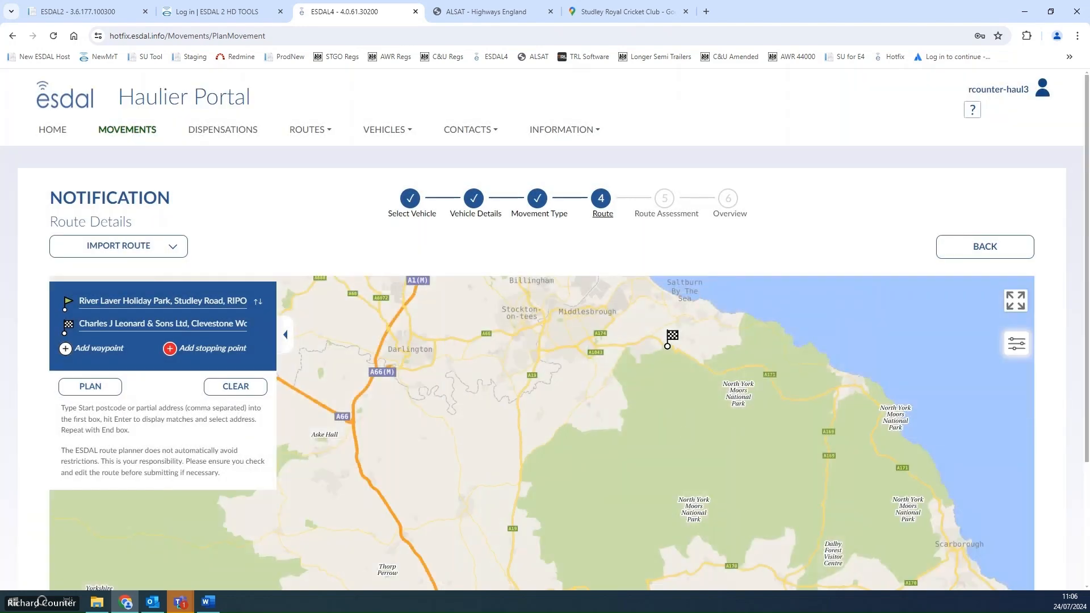
Expand the map to full screen and plan the route between the two locations
click(1017, 304)
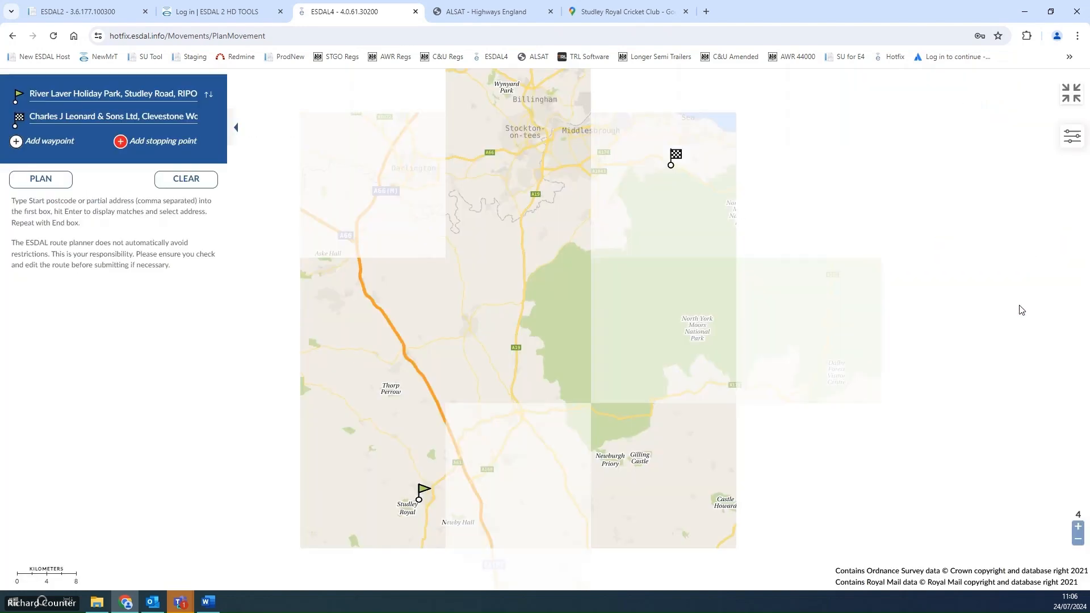
click(41, 180)
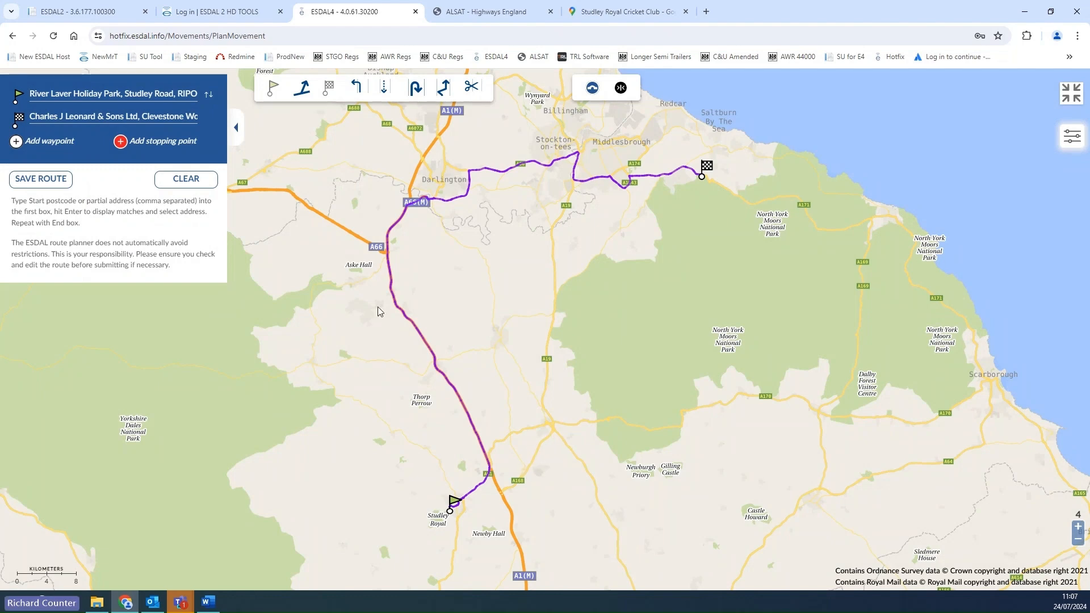
Save the planned route as Demo, then leave the full-screen map and continue to the route assessment
click(40, 179)
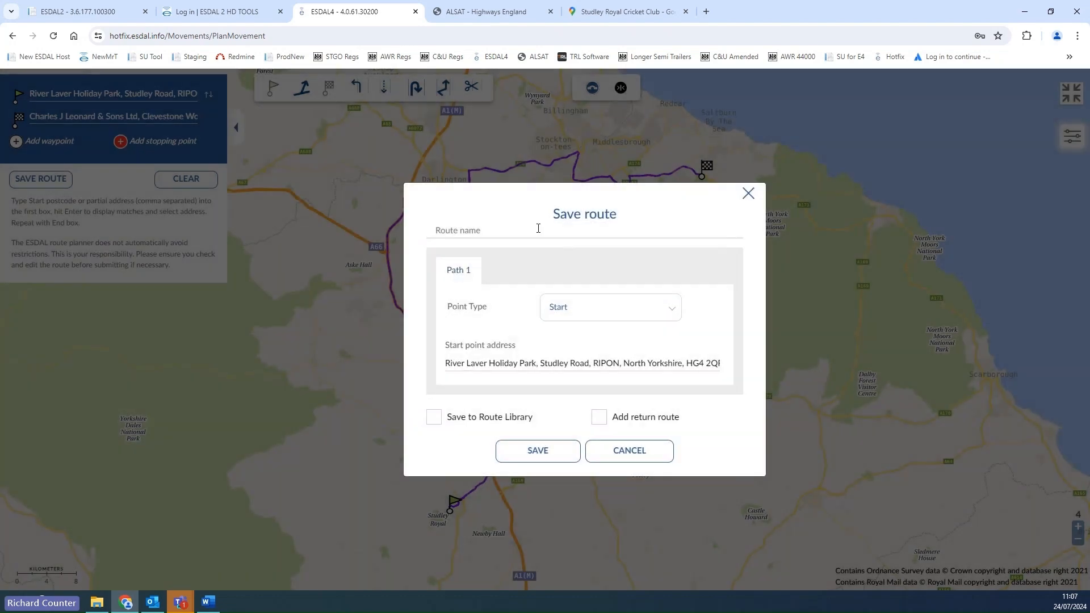
click(533, 229)
text(Demo)
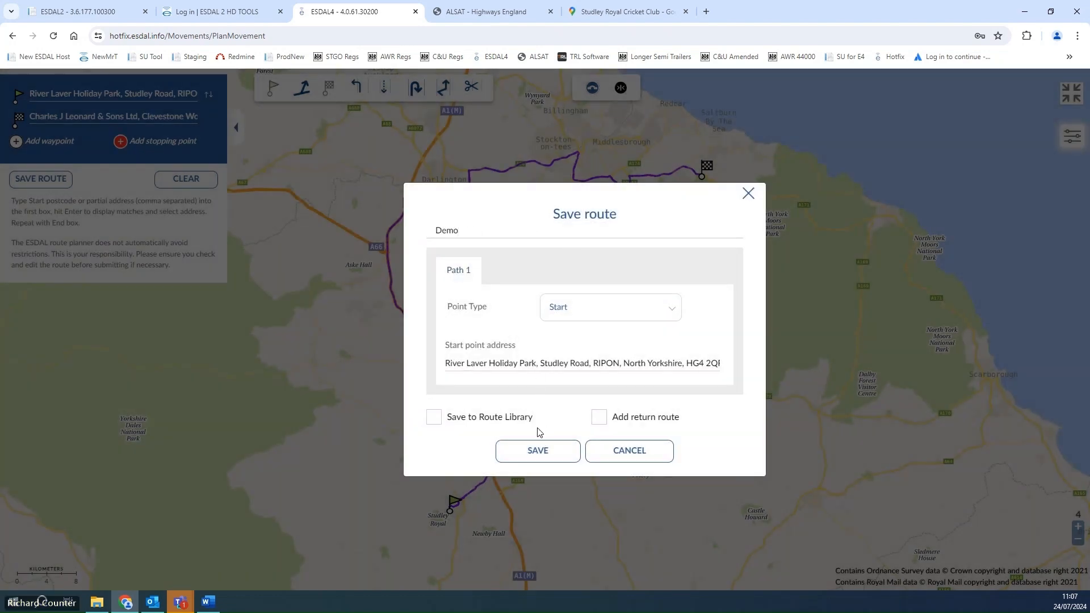
click(538, 449)
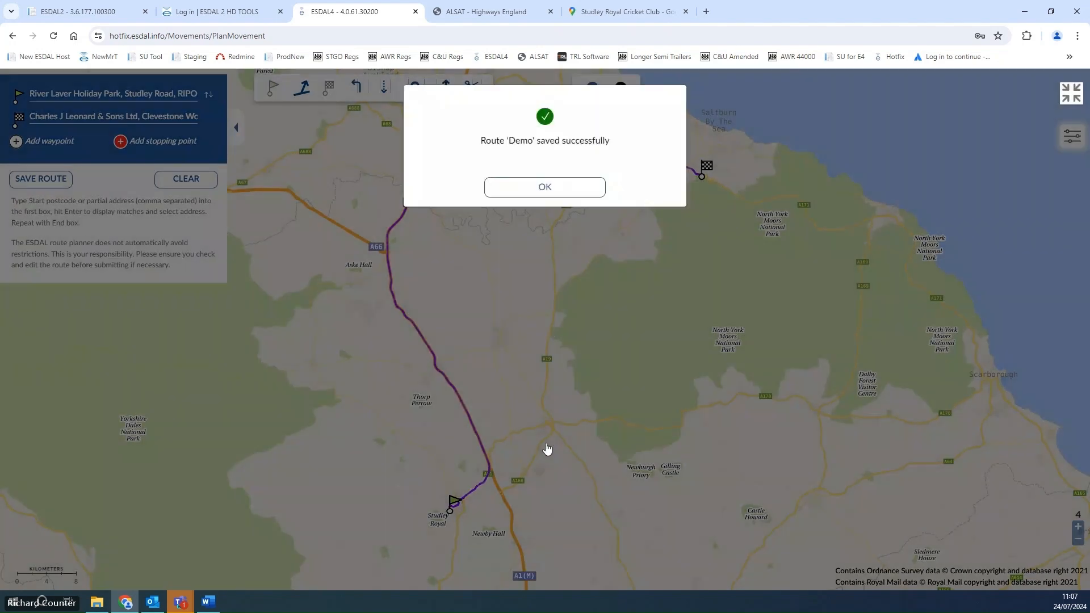
click(570, 195)
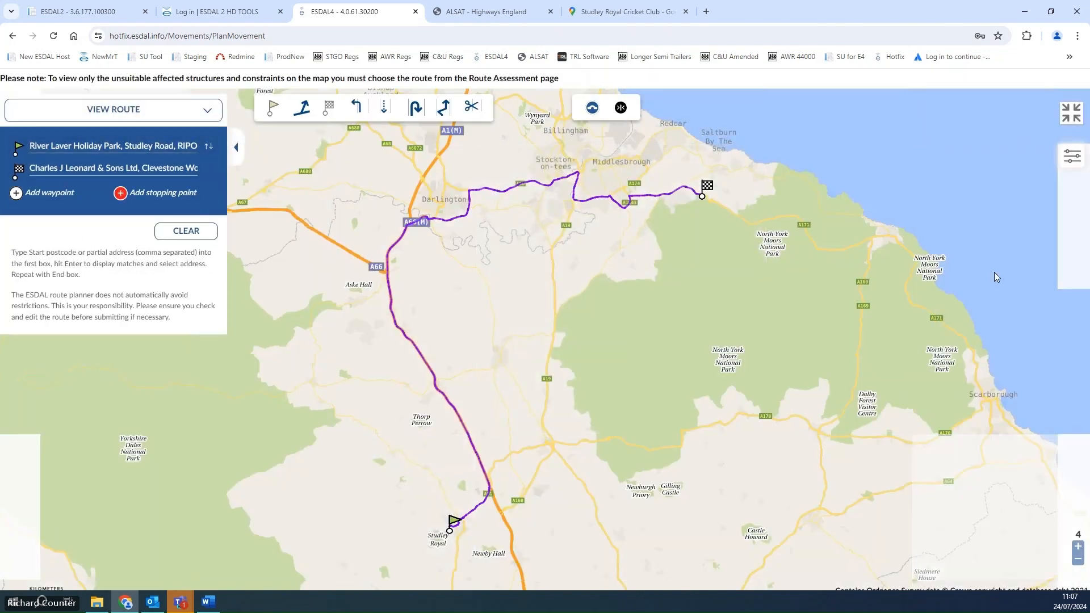
click(1077, 118)
click(959, 246)
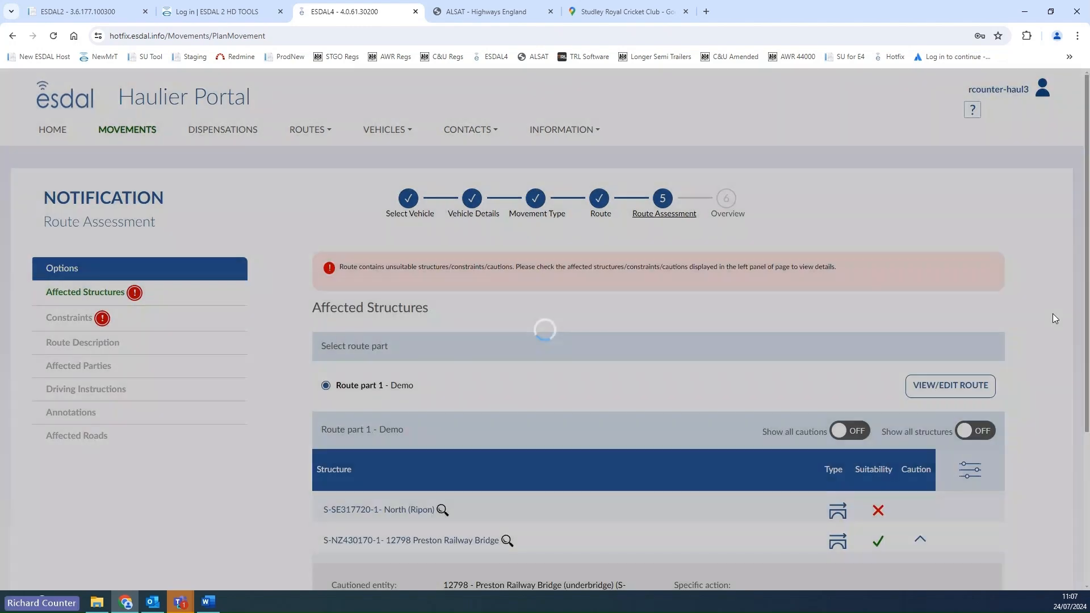
Review the affected structures and constraints for the Demo route and advance to the route description
scroll(1043, 366, down, 3)
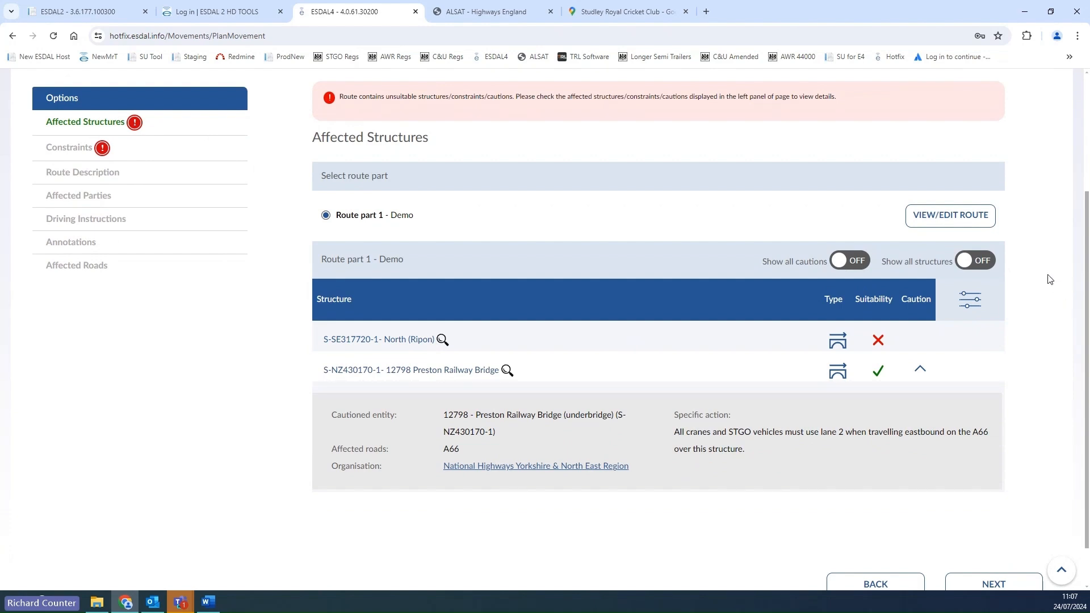
scroll(1050, 278, down, 1)
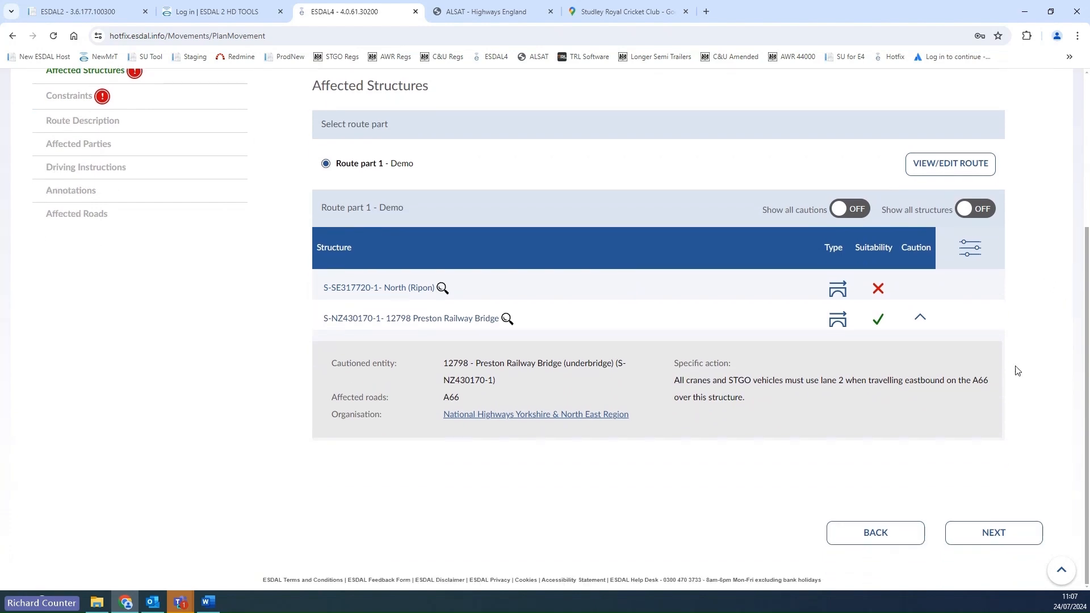
click(1000, 534)
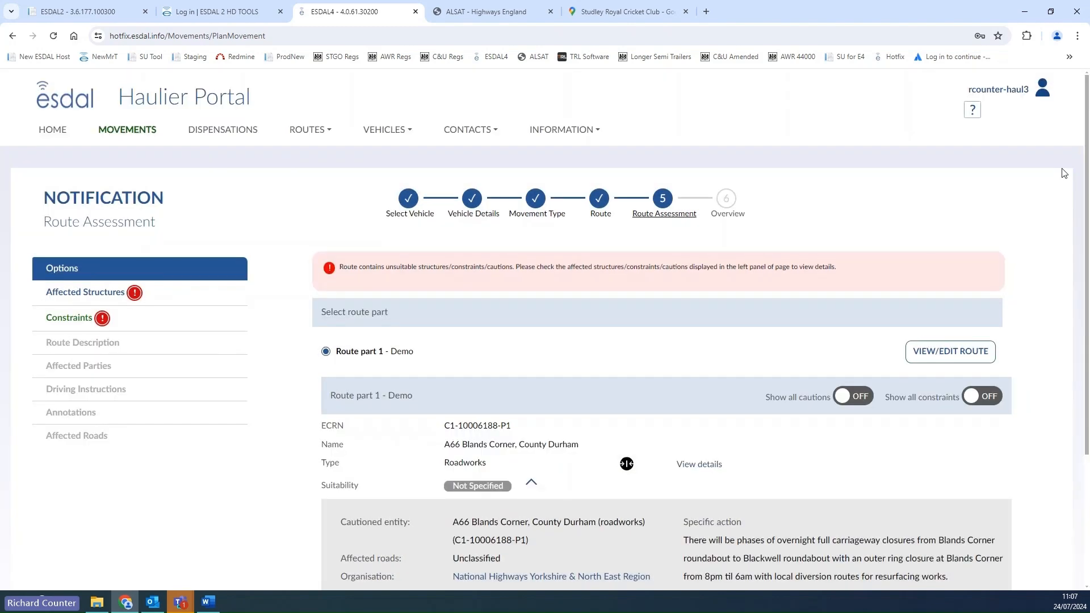
scroll(1018, 337, down, 3)
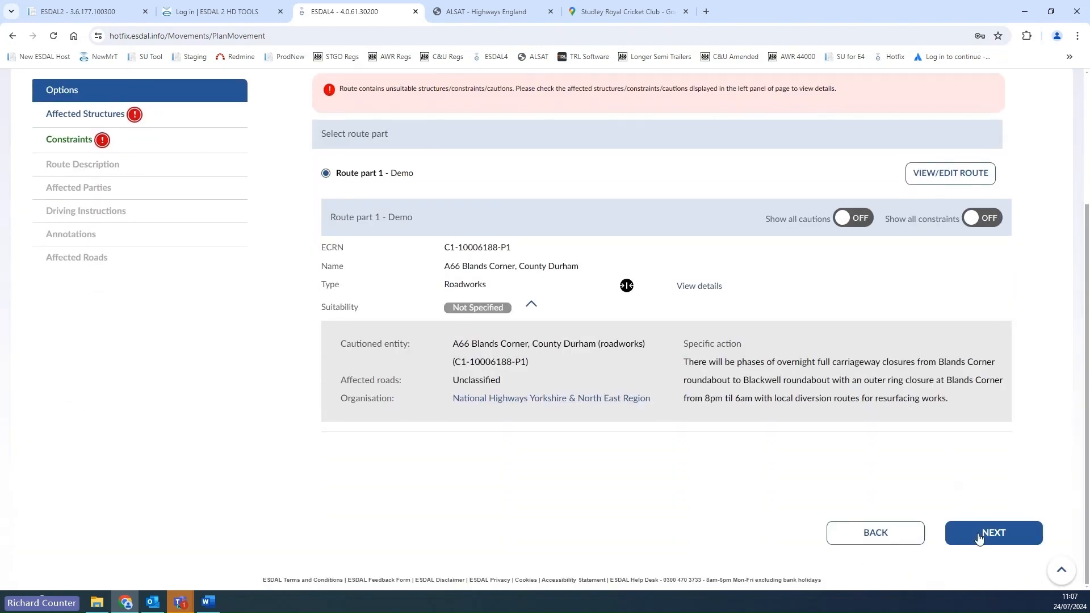
click(978, 533)
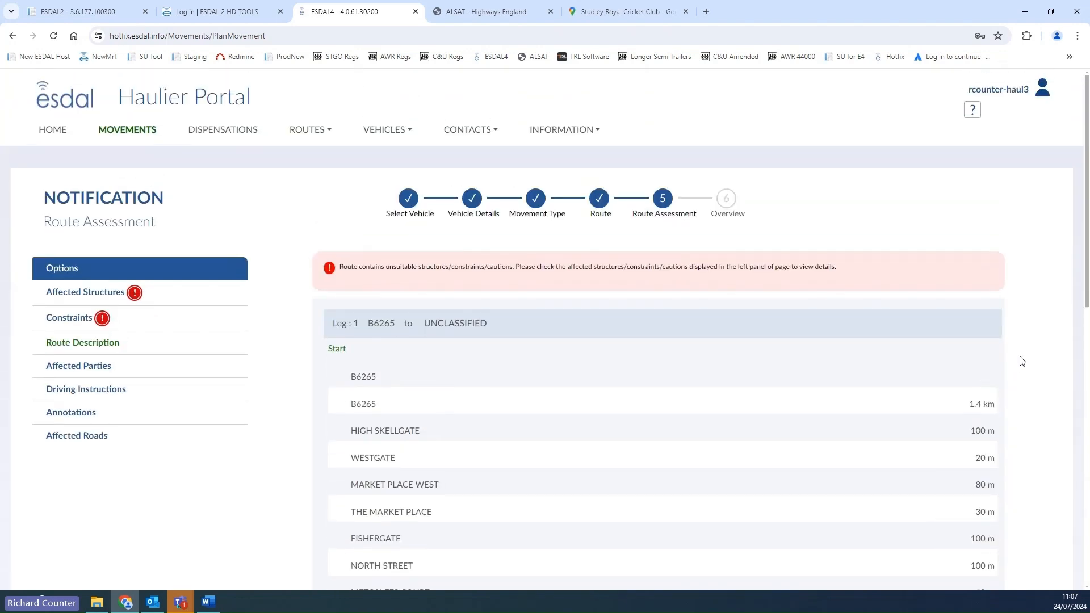
Review the route description and confirm the route assessment, accepting the unsuitable structures and constraints
scroll(1022, 361, down, 10)
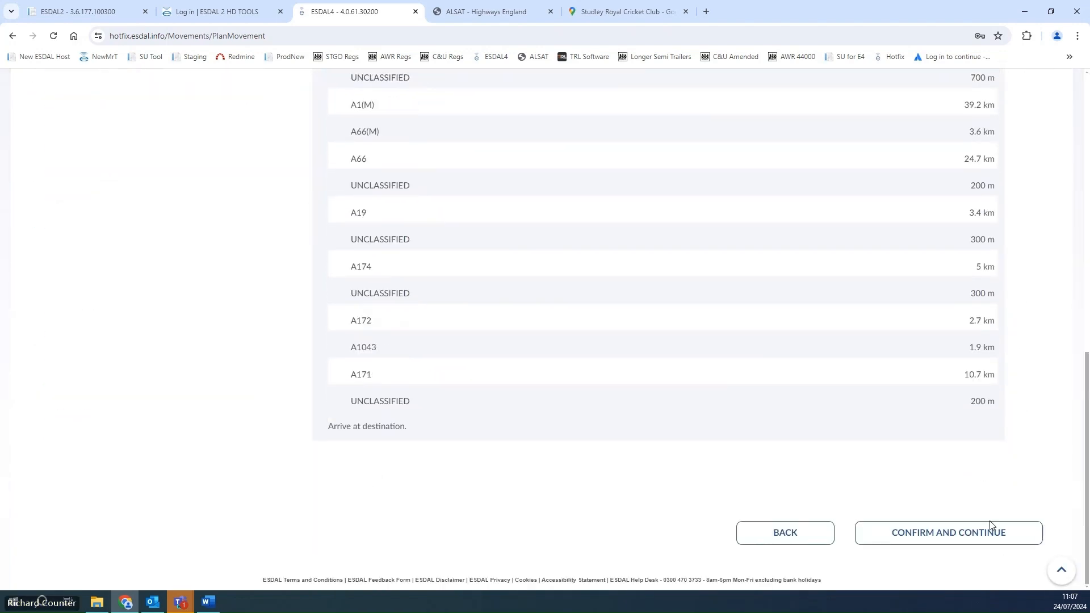
click(991, 525)
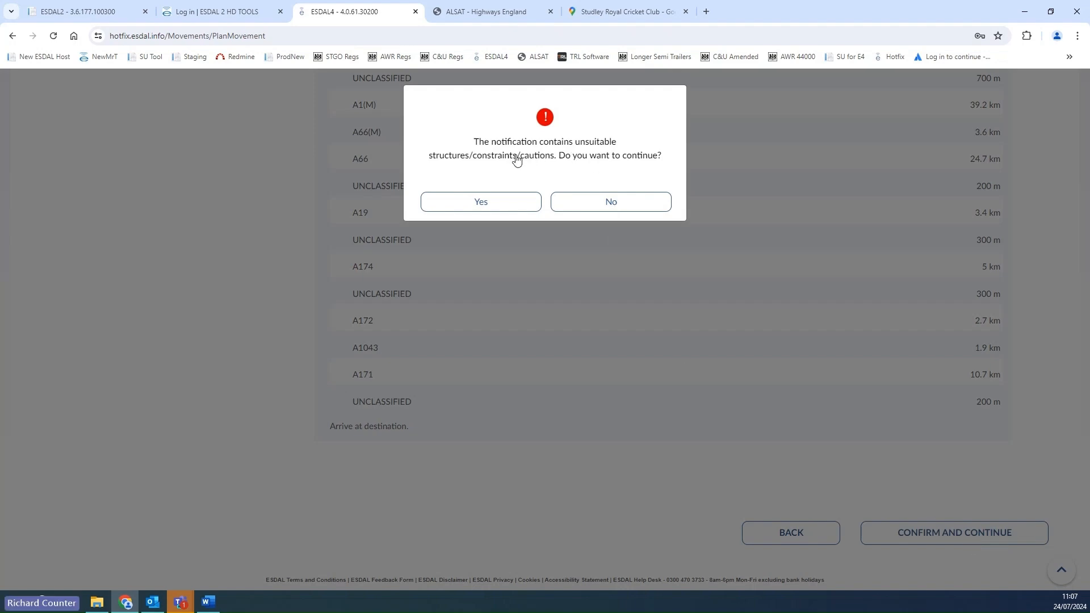
click(495, 213)
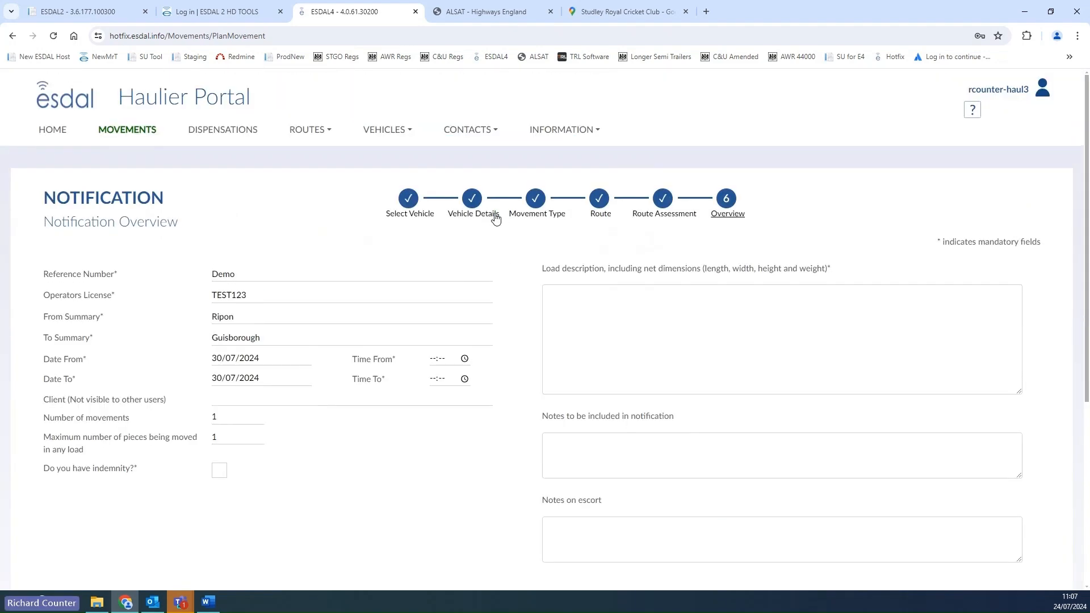
Set the movement's start time to 09:00 and its end time to 18:00
click(465, 359)
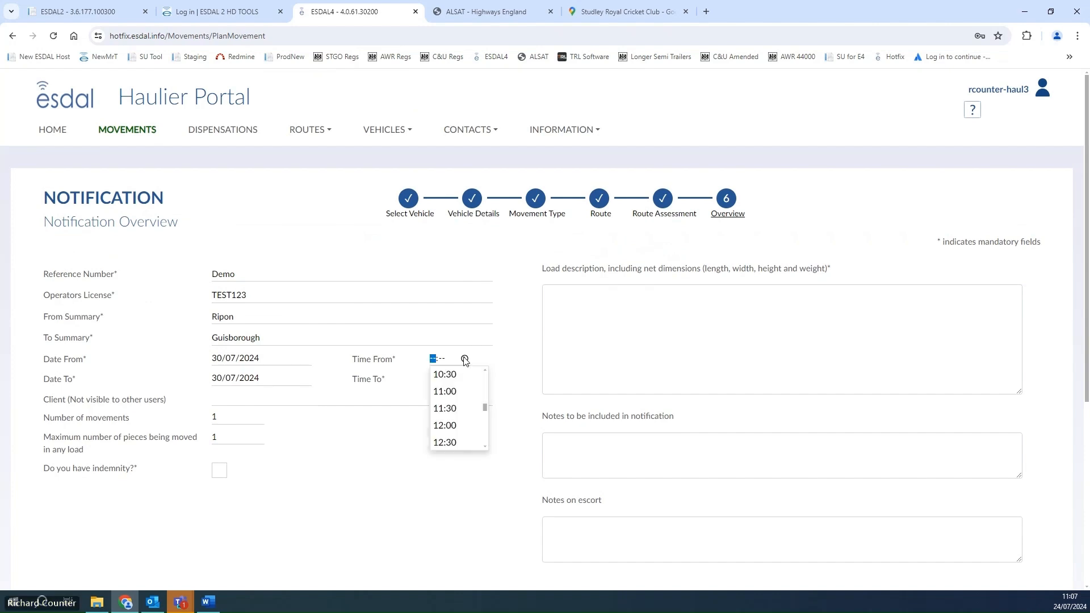
scroll(461, 391, up, 1)
click(459, 389)
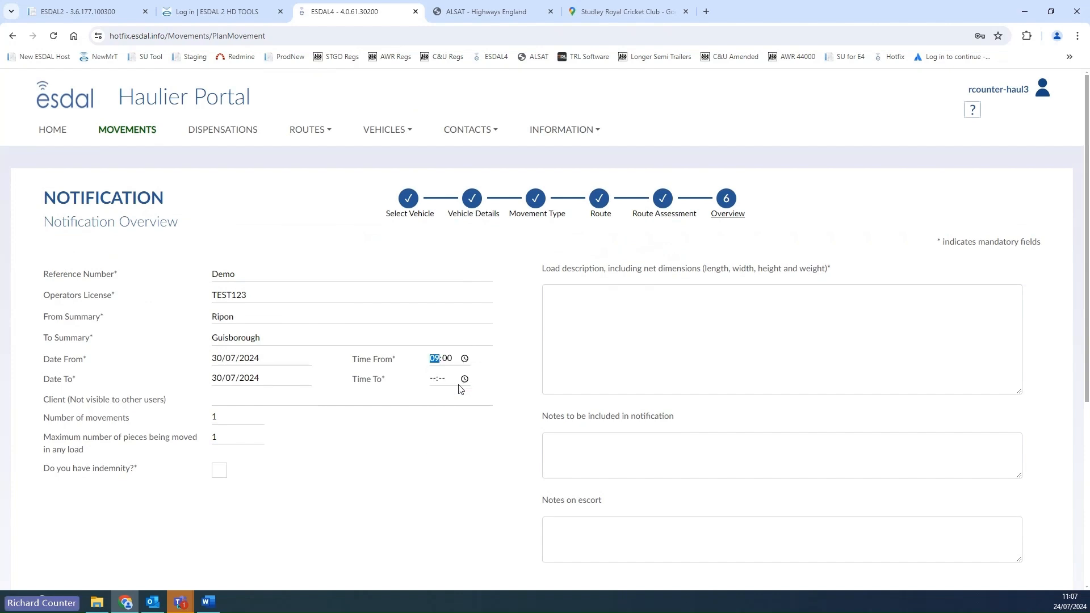
click(464, 379)
scroll(468, 440, down, 2)
scroll(468, 441, down, 3)
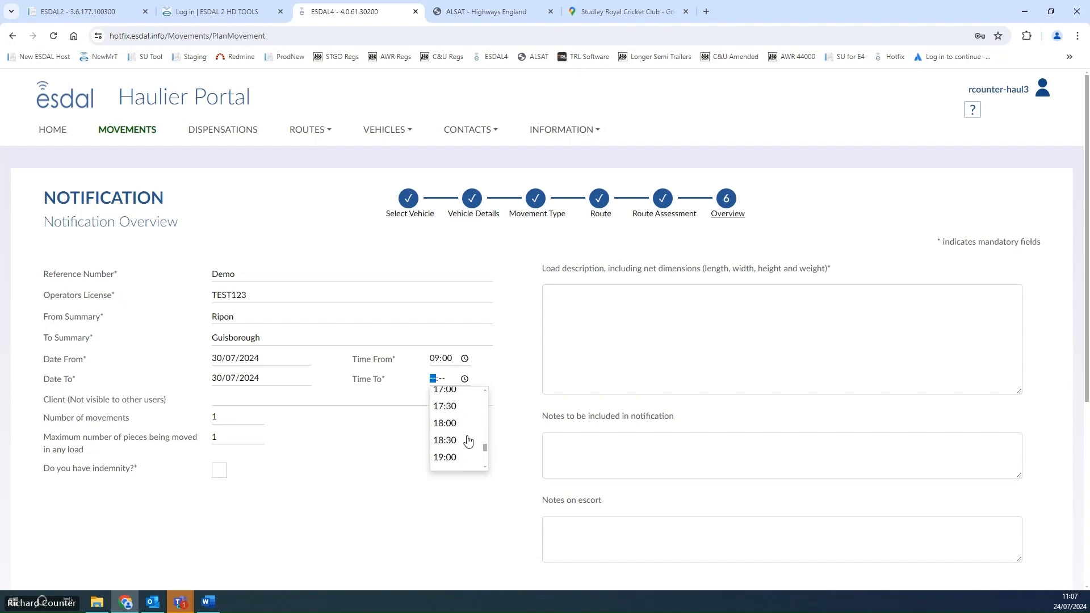
click(463, 421)
Declare that indemnity is held and enter Shovel as the load description
click(222, 477)
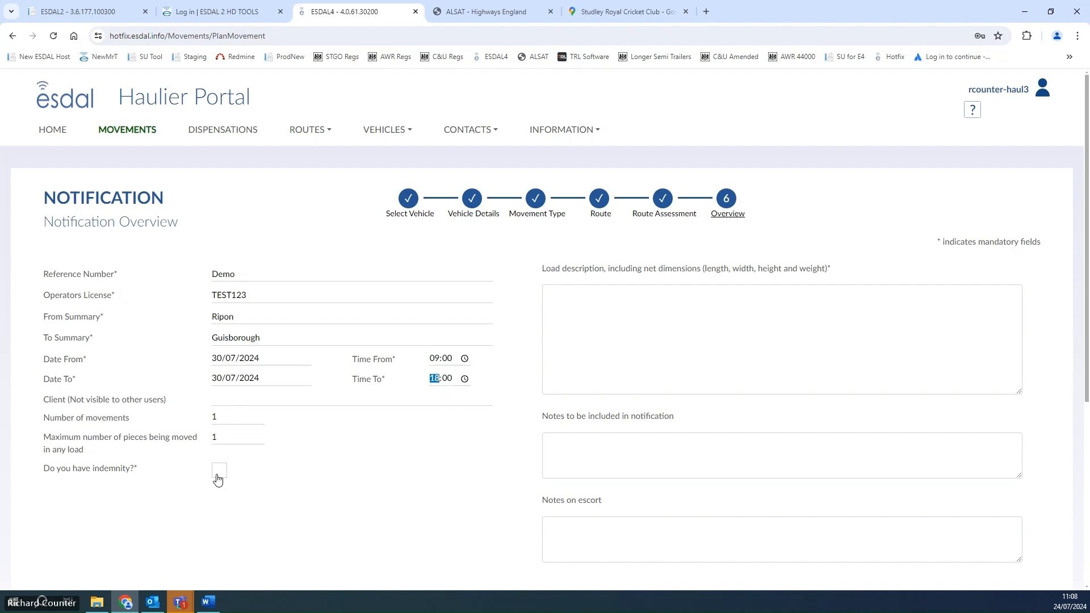
click(659, 316)
text(Sh)
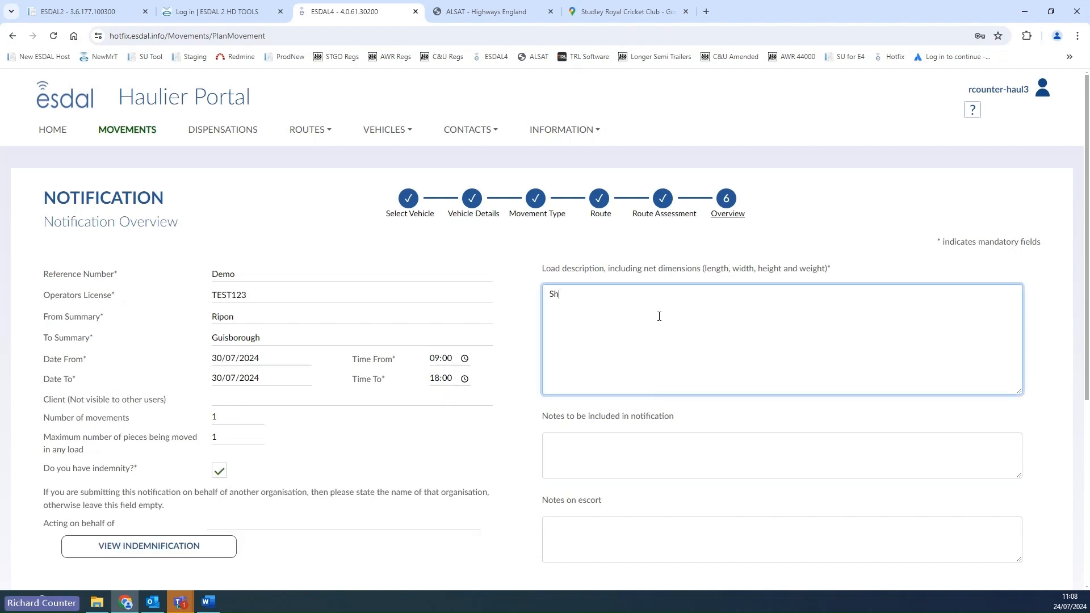
text(ovel)
Accept the terms and conditions, submit the notification and acknowledge the submission
scroll(659, 317, down, 5)
click(789, 447)
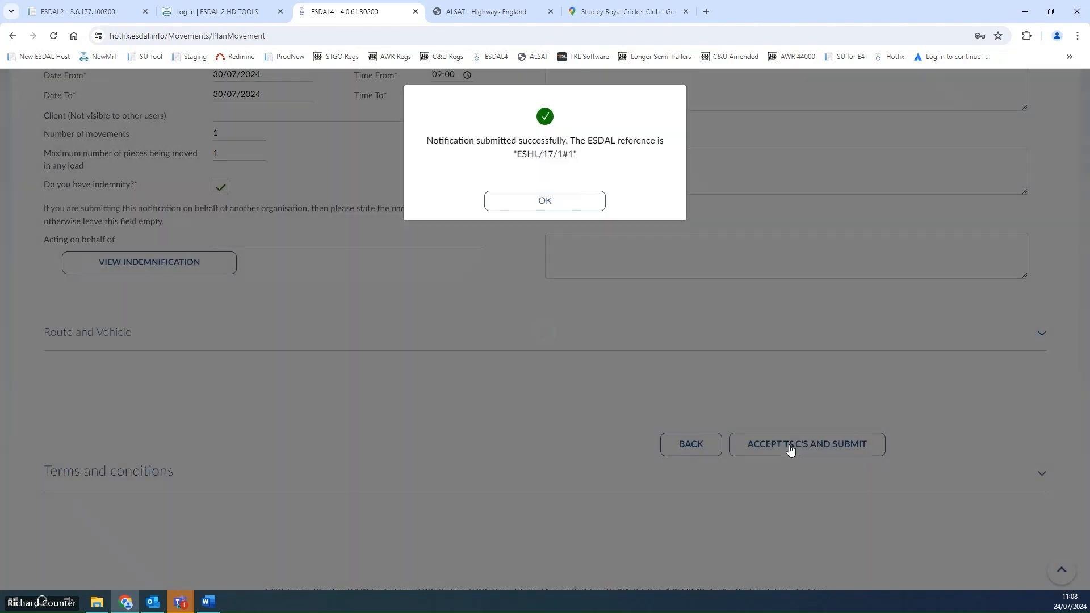
click(553, 210)
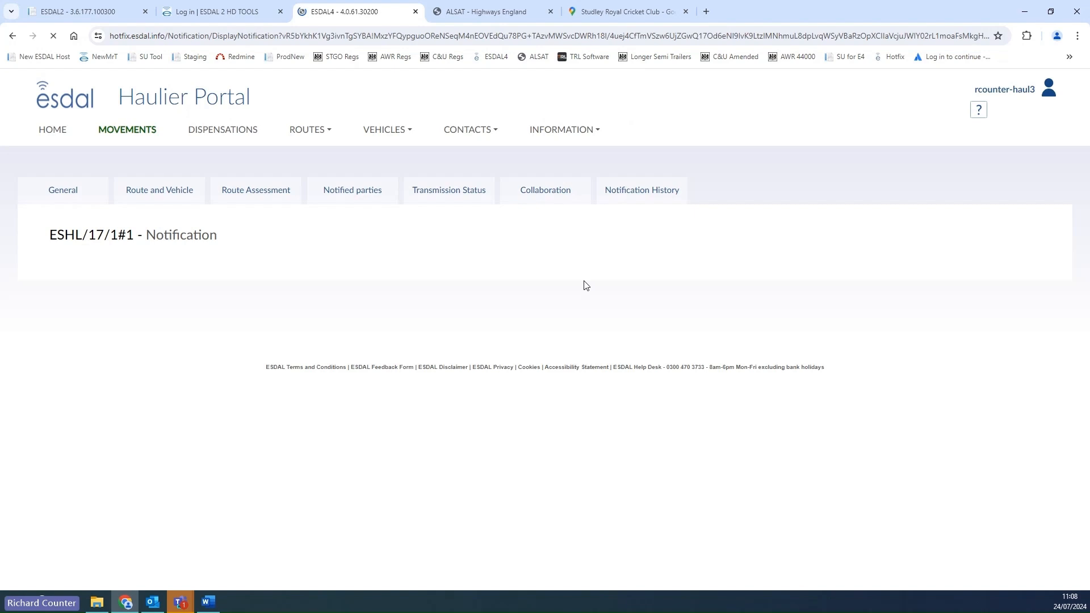
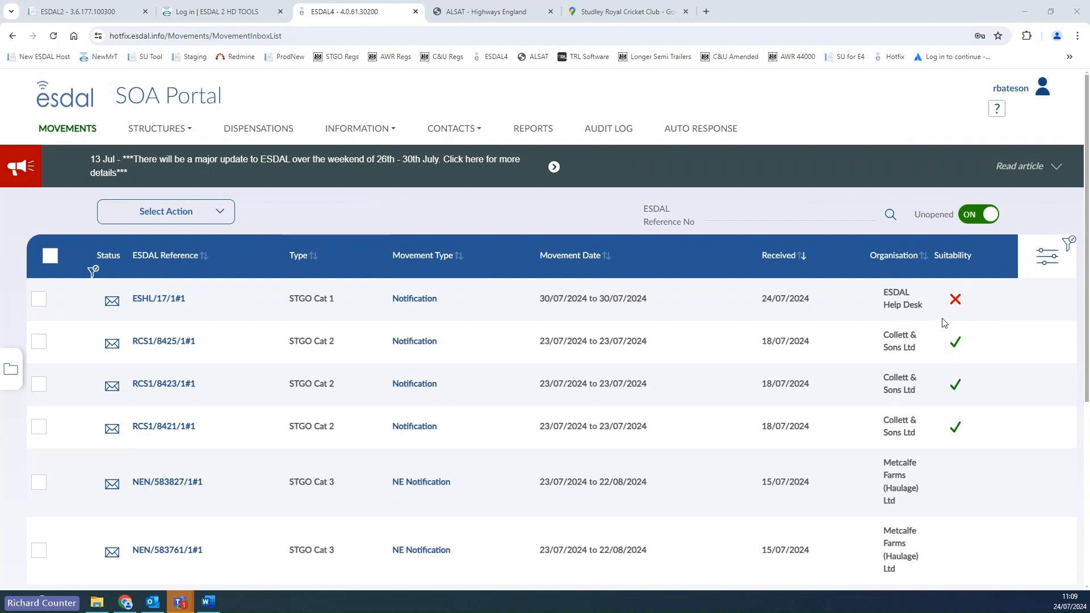
Browse the SOA movement inbox with opened items included, then limit it to unopened movements again
click(975, 220)
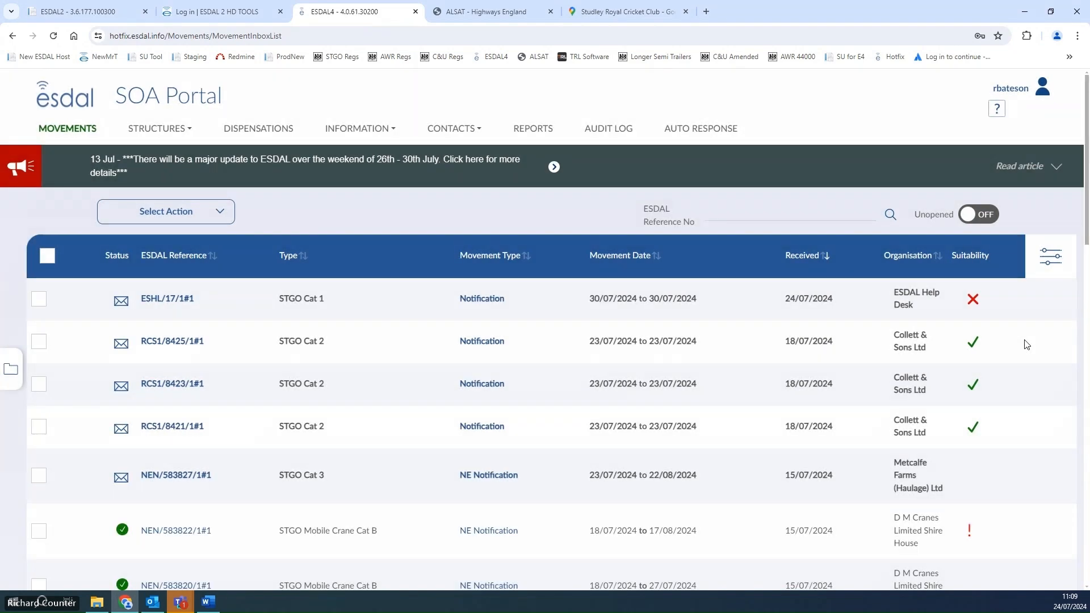
scroll(570, 448, down, 4)
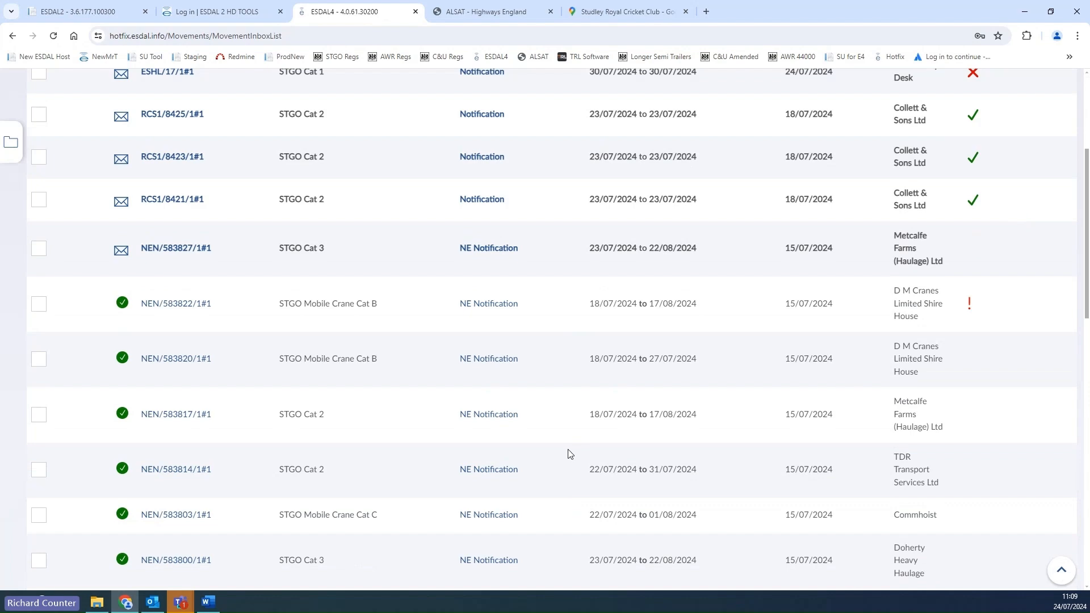
scroll(570, 453, up, 4)
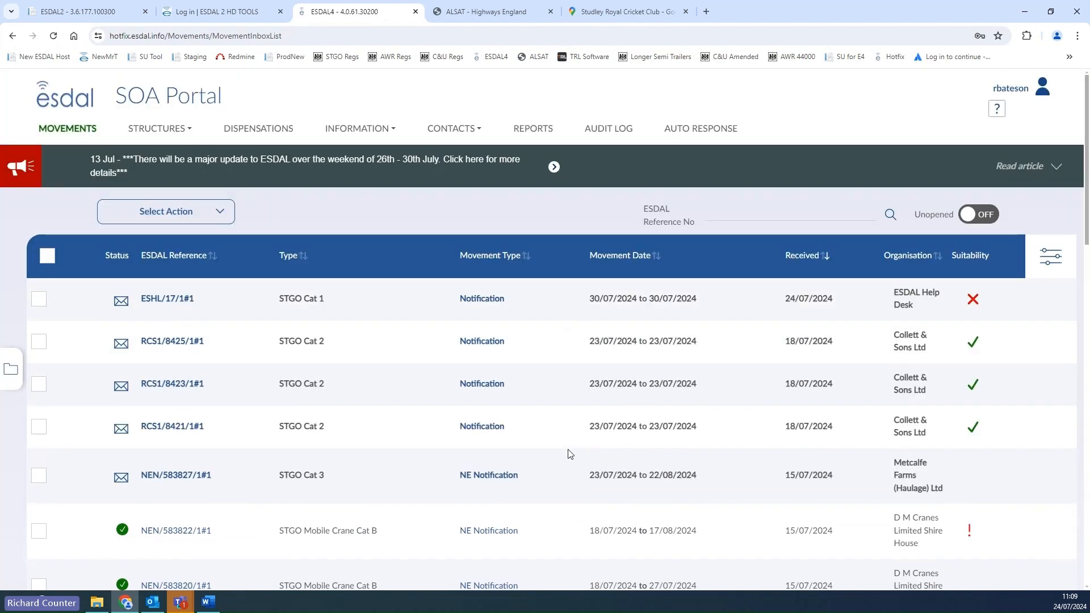
click(984, 214)
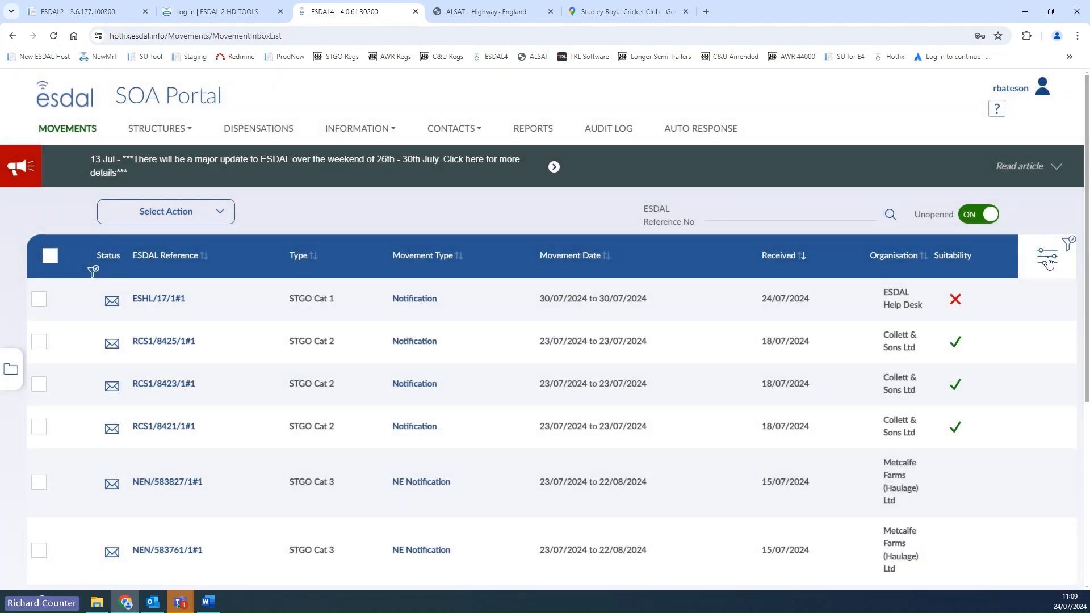
Open the inbox filter, include movements under assessment by another user and inspect the list of selectable users
click(1048, 258)
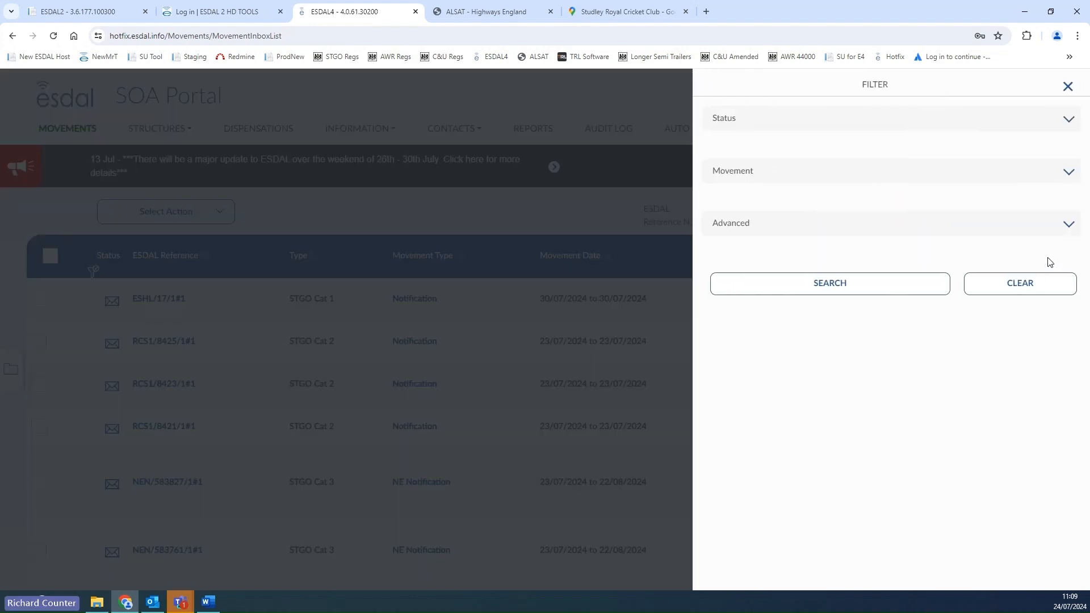
click(1065, 123)
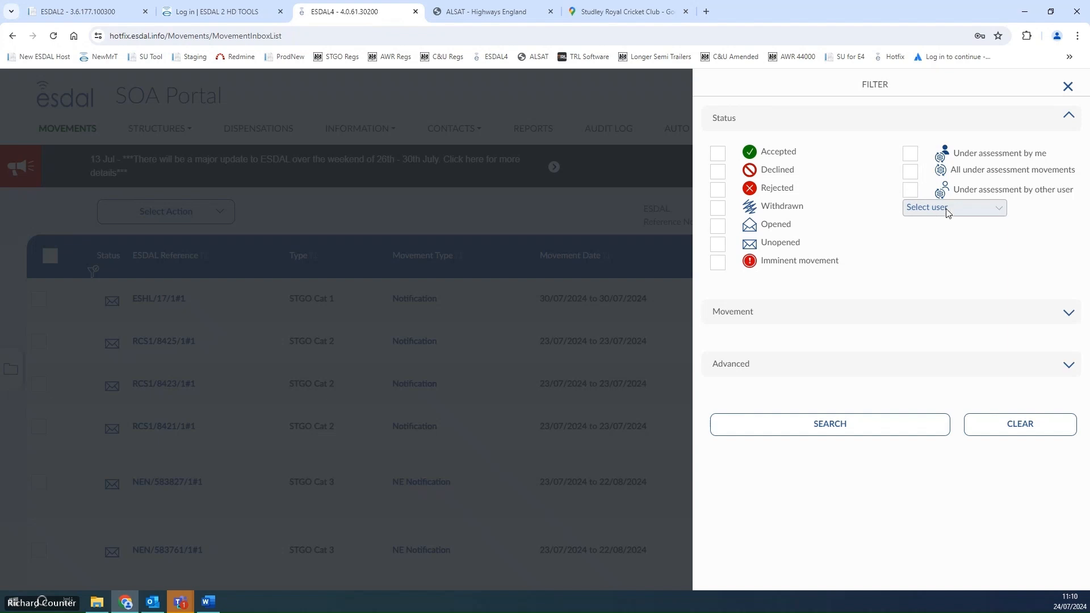
click(910, 192)
click(1001, 212)
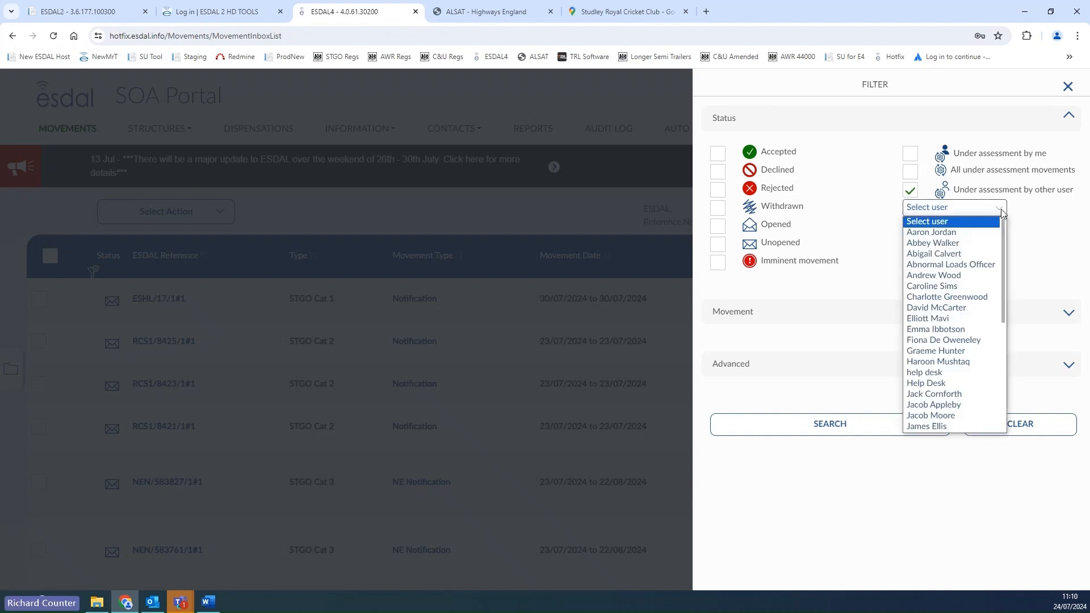
click(1002, 212)
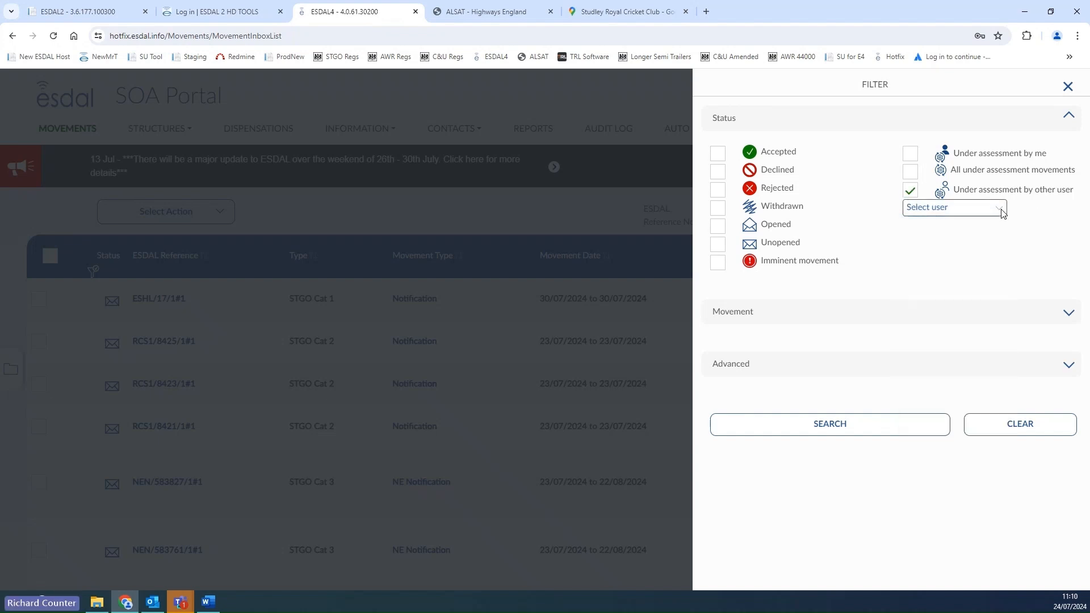
Collapse the status filters and examine the movement filter options for type, references and dates
click(1068, 116)
click(1069, 174)
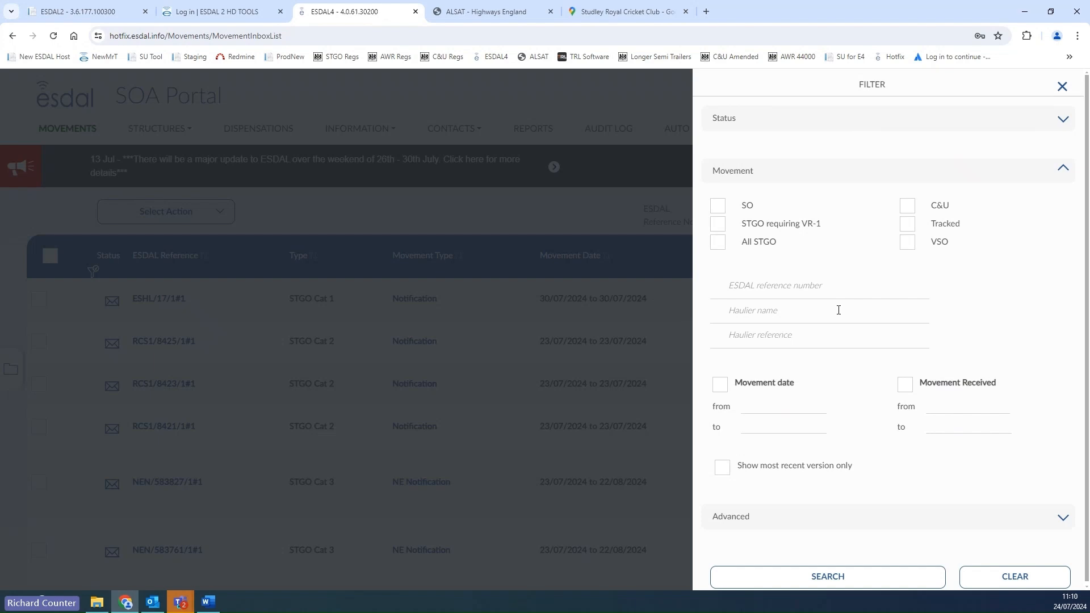
scroll(810, 417, down, 1)
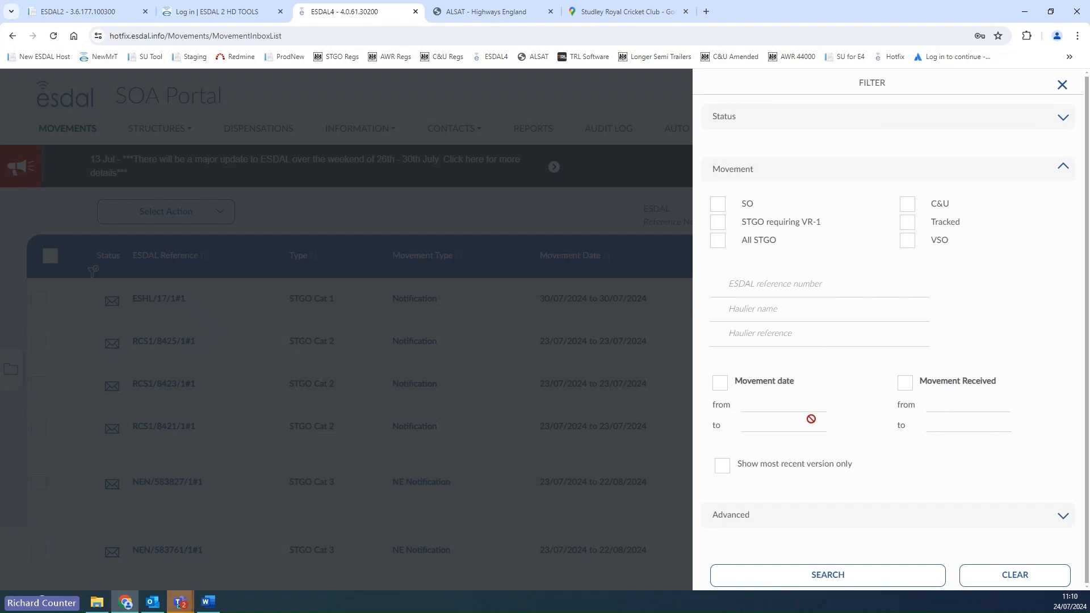
click(1061, 169)
Set the advanced suitability filter to Not Suitable and Marginally Suitable
click(1073, 225)
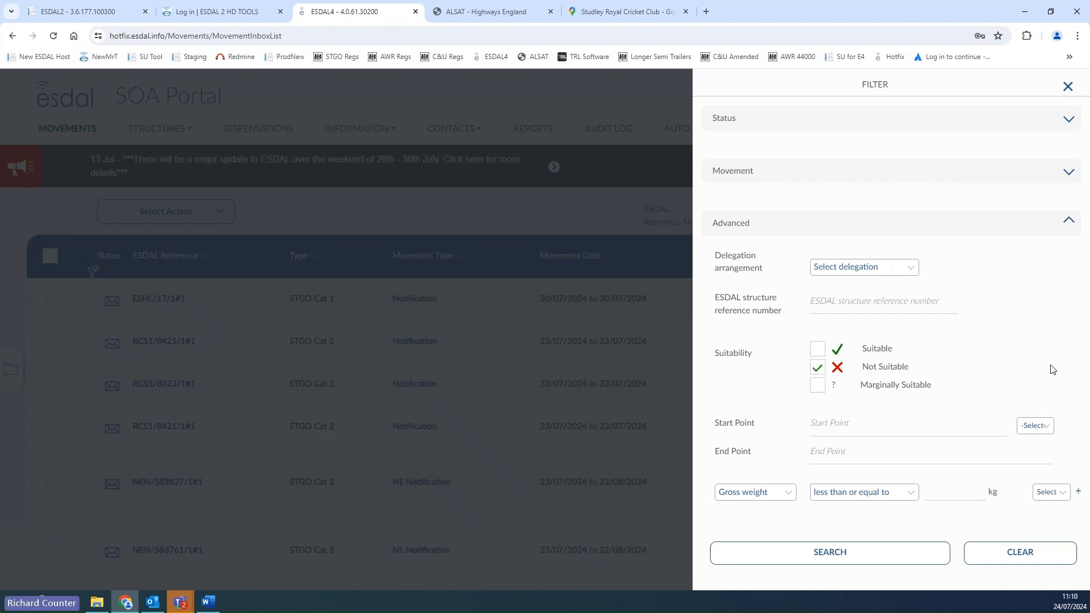
click(886, 549)
click(817, 386)
Inspect the available vehicle criteria, keep Gross weight and set its joining operator to AND
click(788, 499)
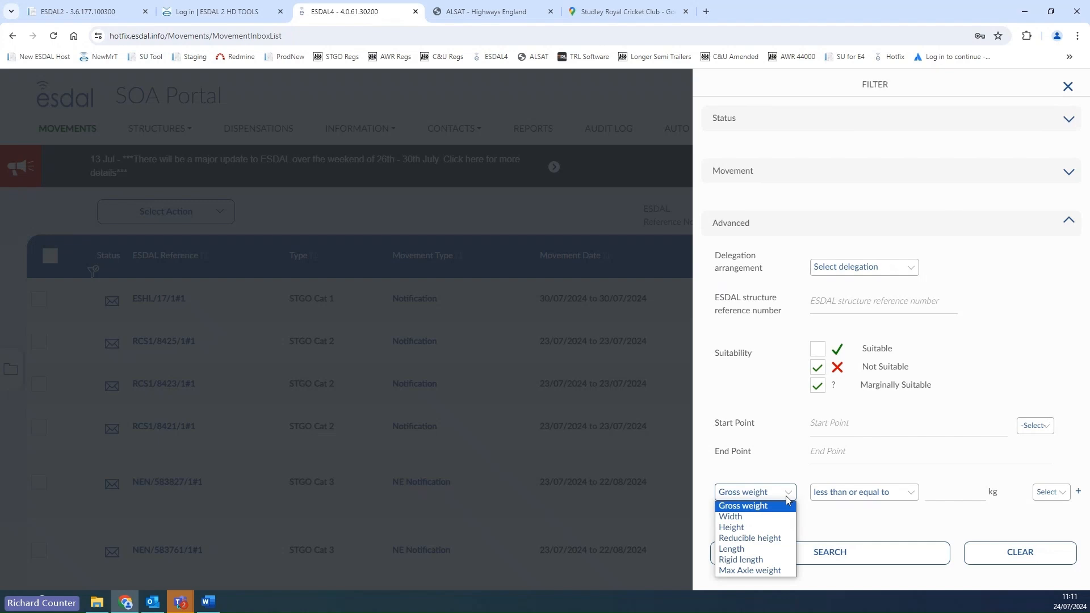
click(788, 500)
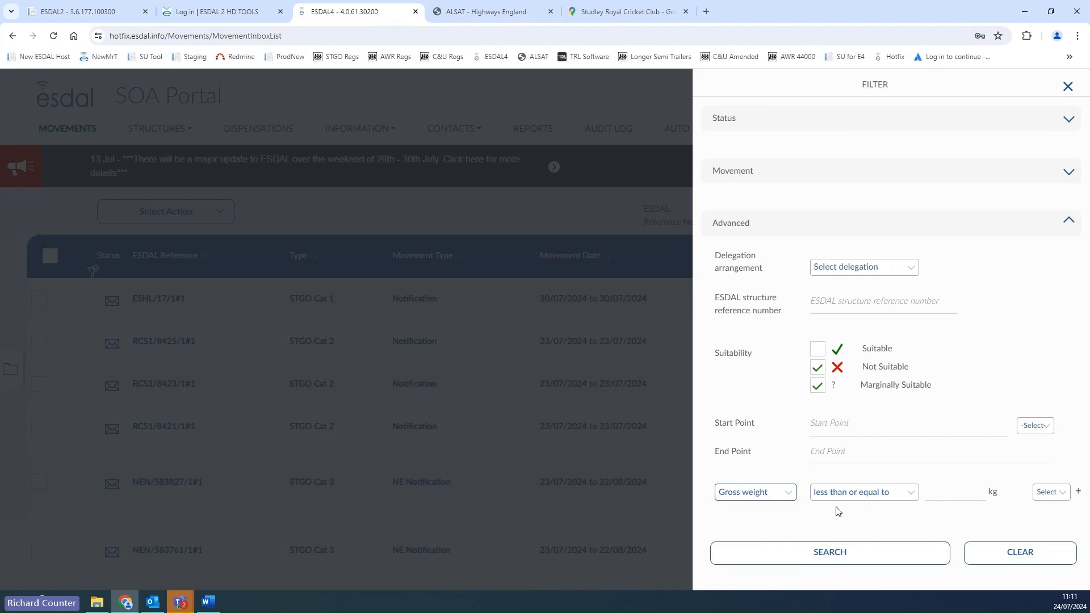
click(1047, 490)
click(1068, 509)
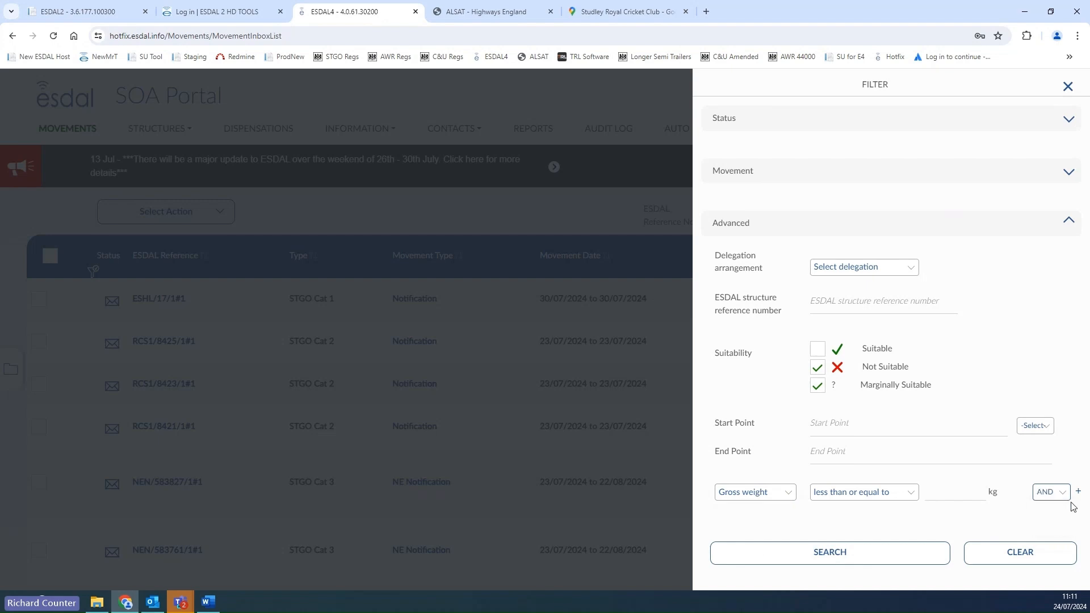
Add a second vehicle criterion, clear all the filter settings and close the filter
click(1078, 491)
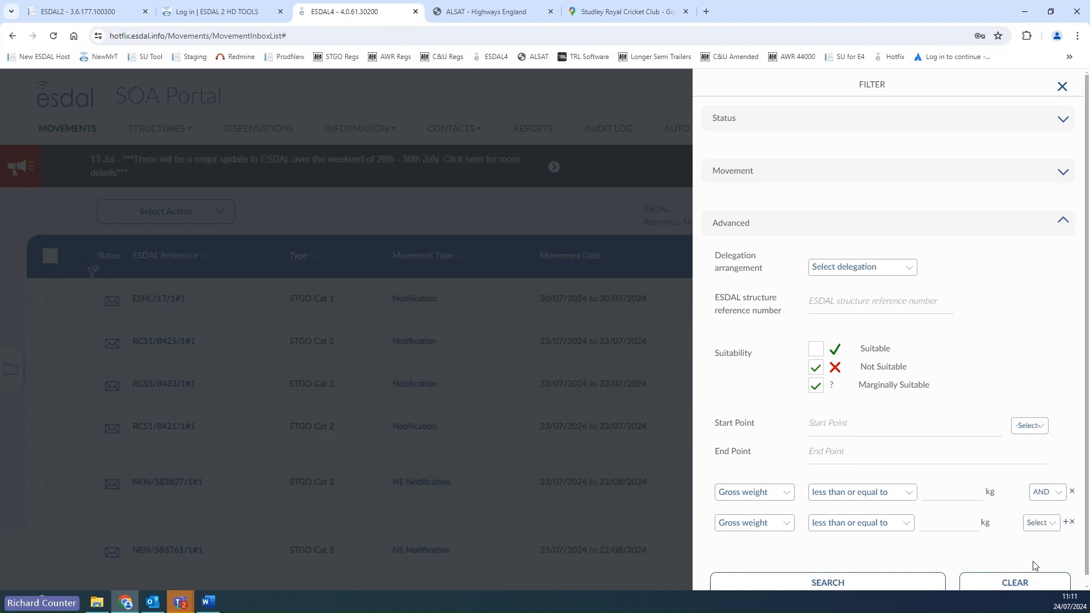
click(1022, 582)
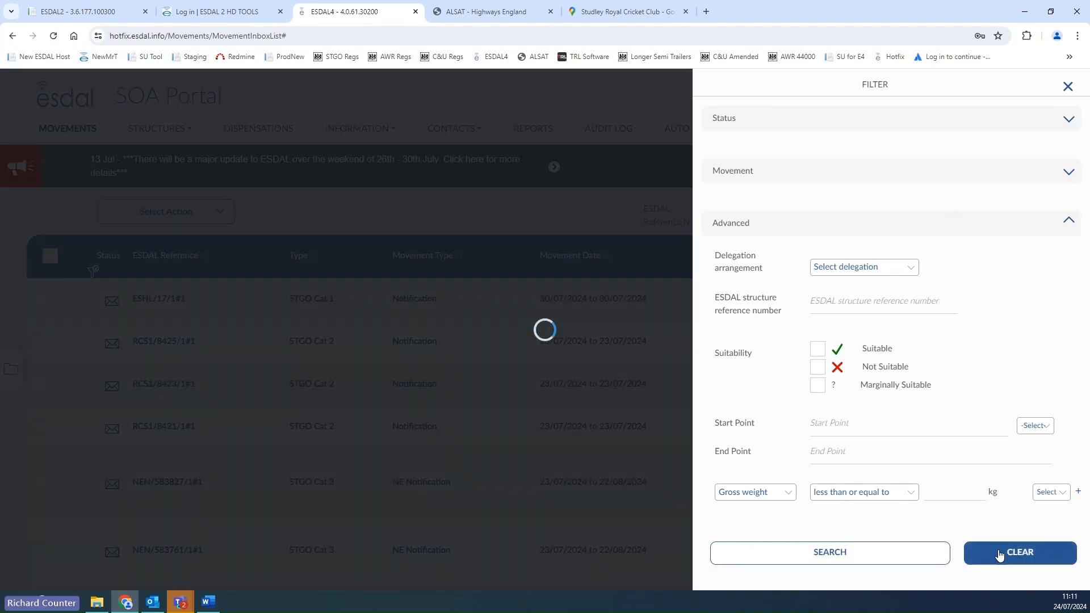
click(1067, 87)
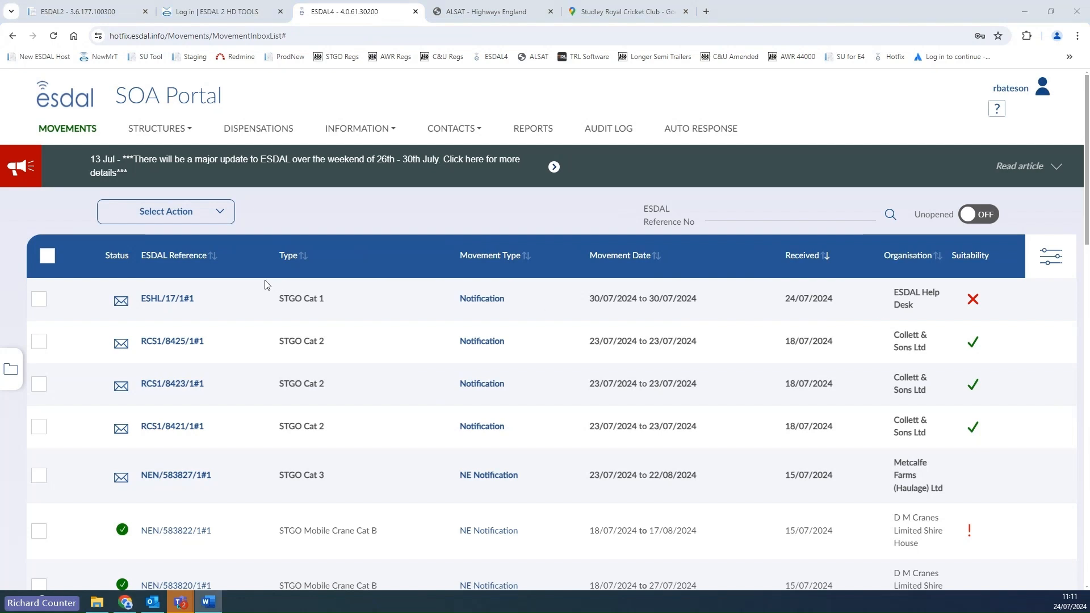
Show the movement folders and create a folder named Special Orders
click(11, 375)
click(11, 376)
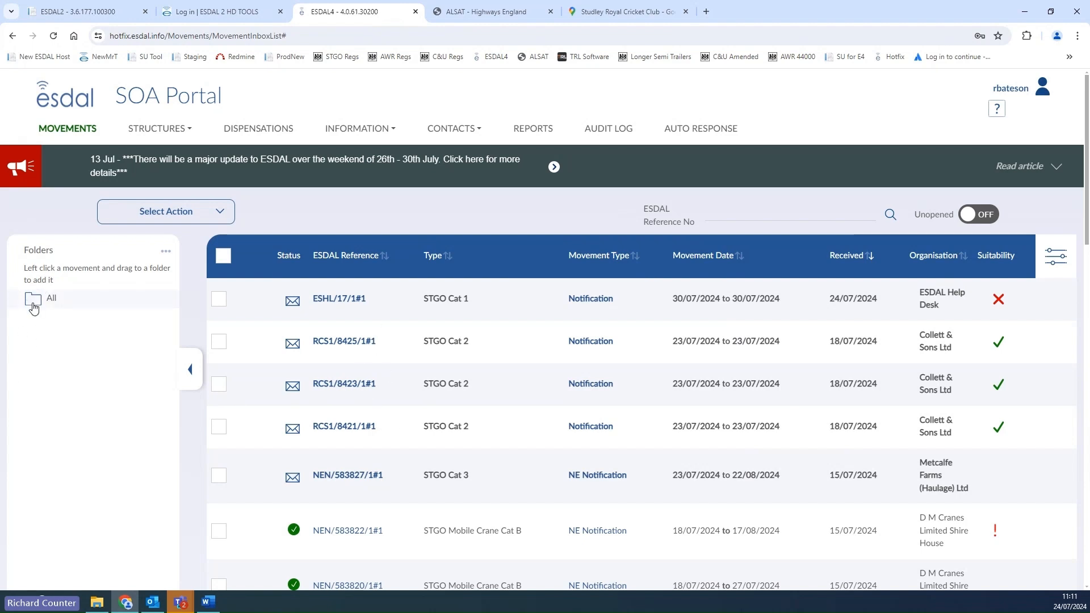
click(166, 253)
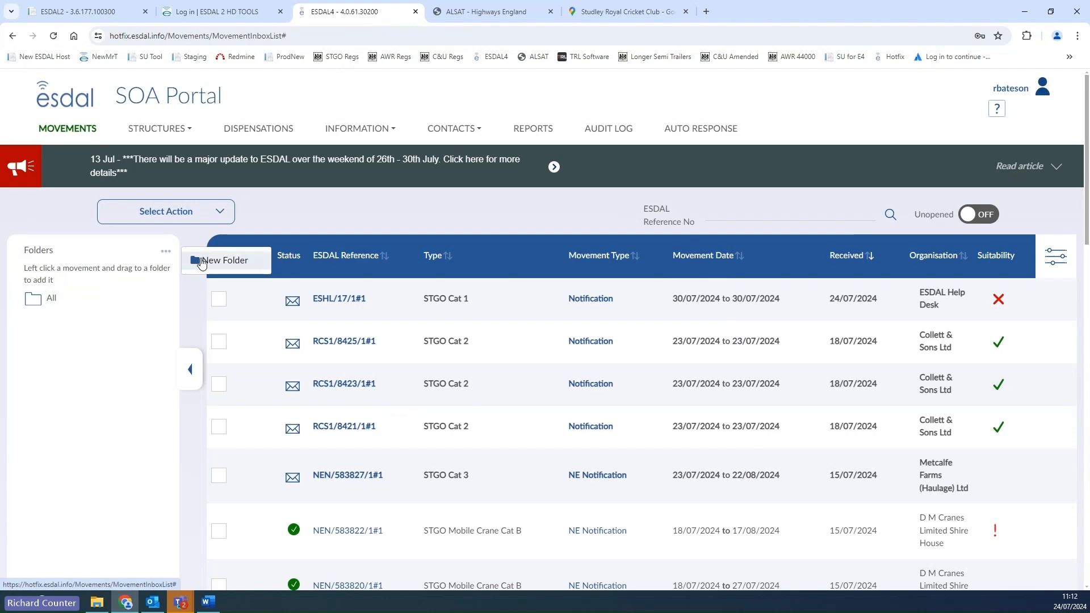
click(224, 260)
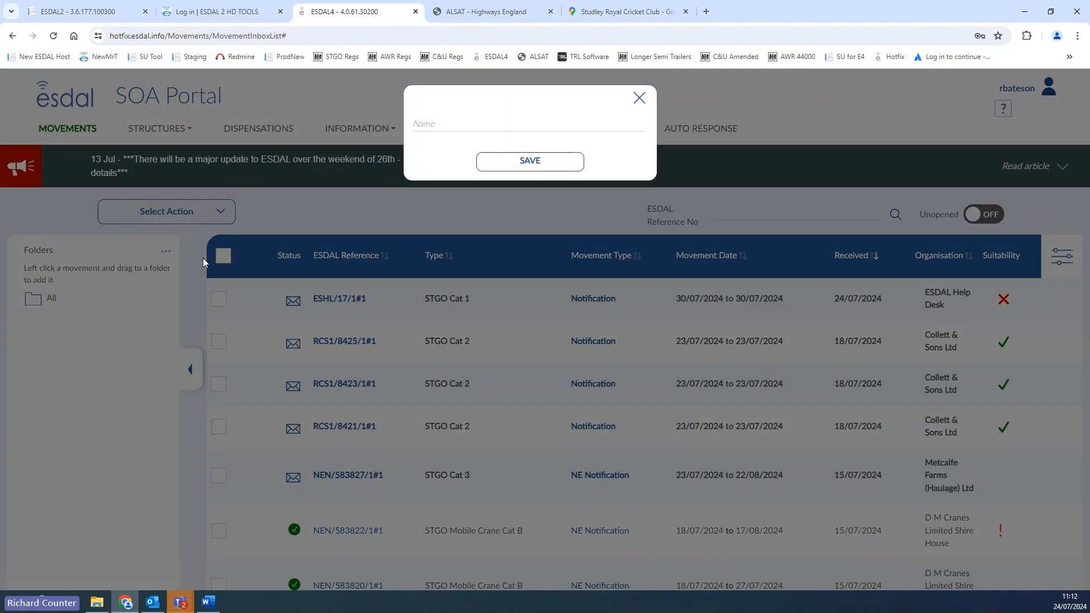
click(492, 125)
text(Special Orders)
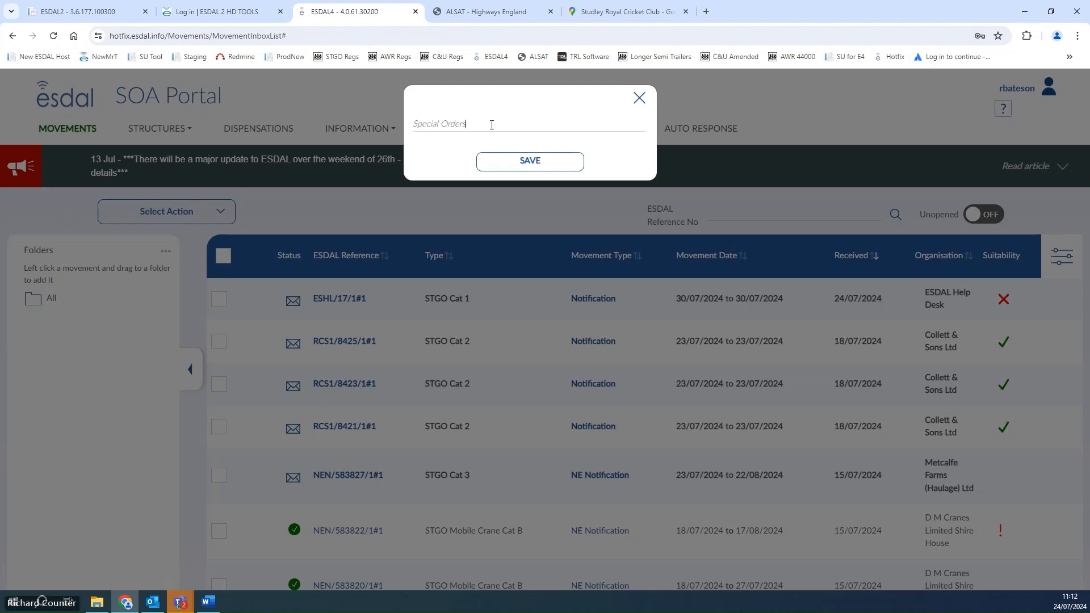
click(518, 165)
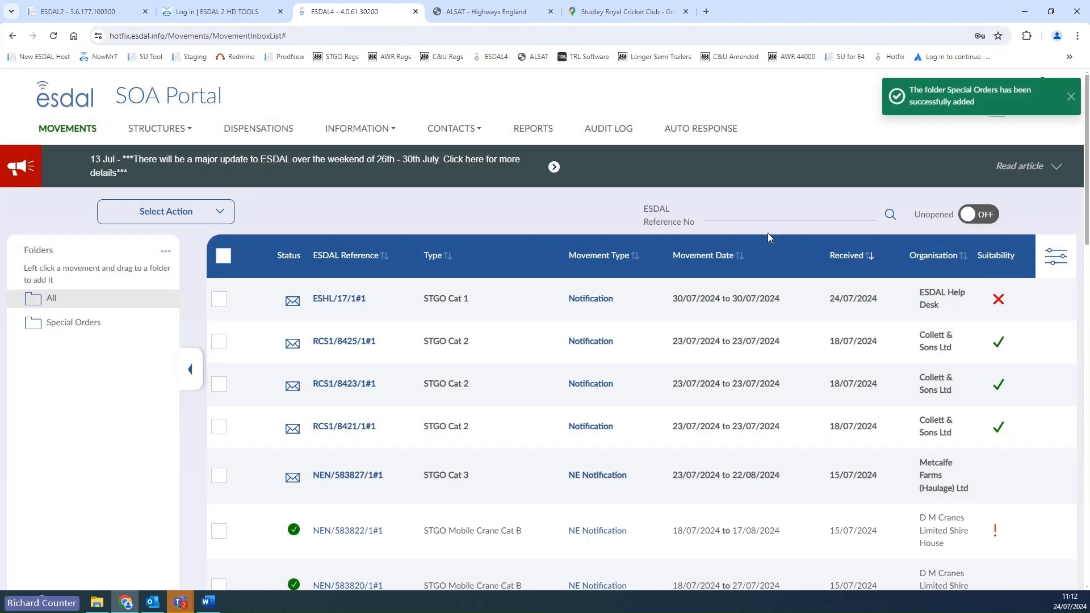
Filter the inbox by the SO movement type
click(1061, 259)
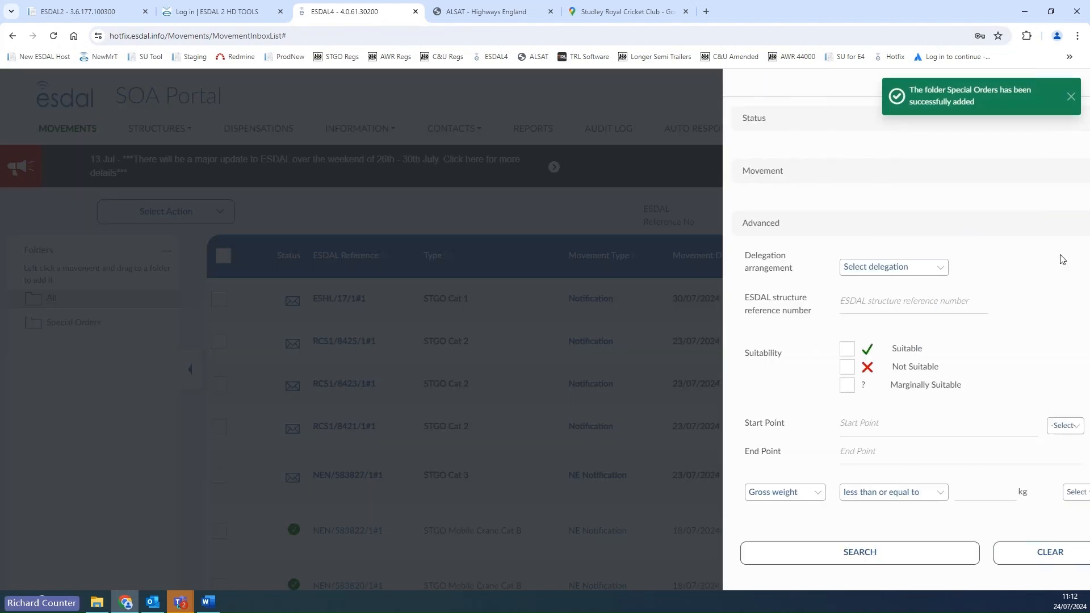
click(1066, 230)
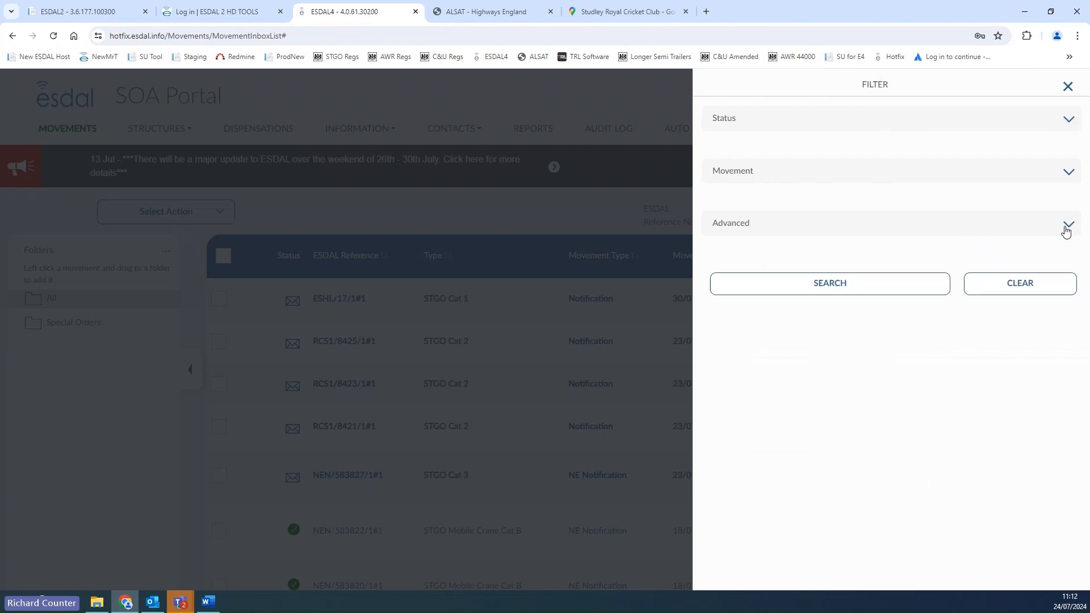
click(1069, 177)
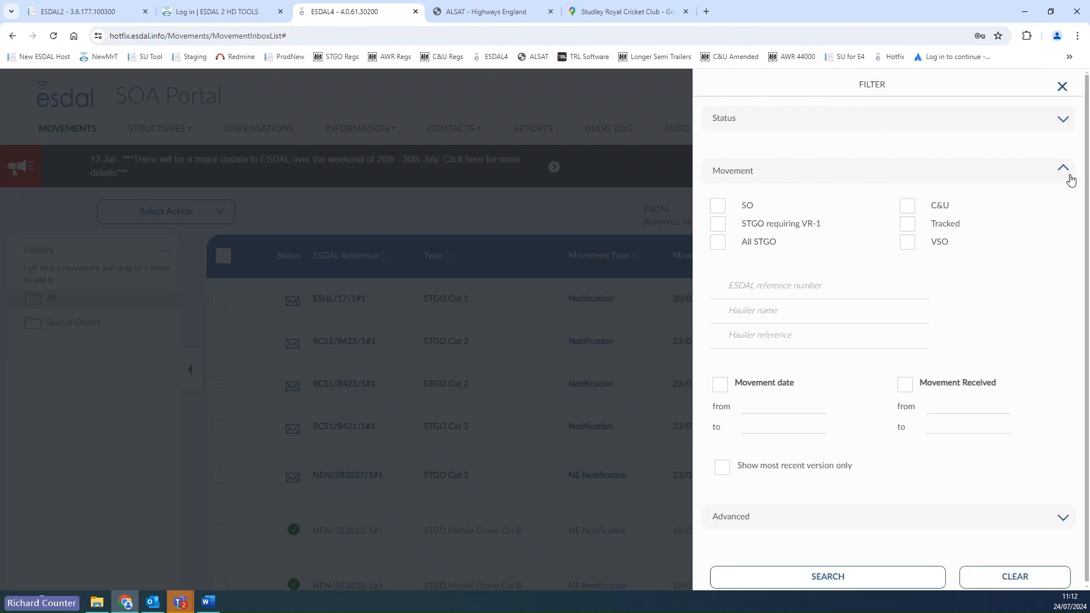
click(718, 206)
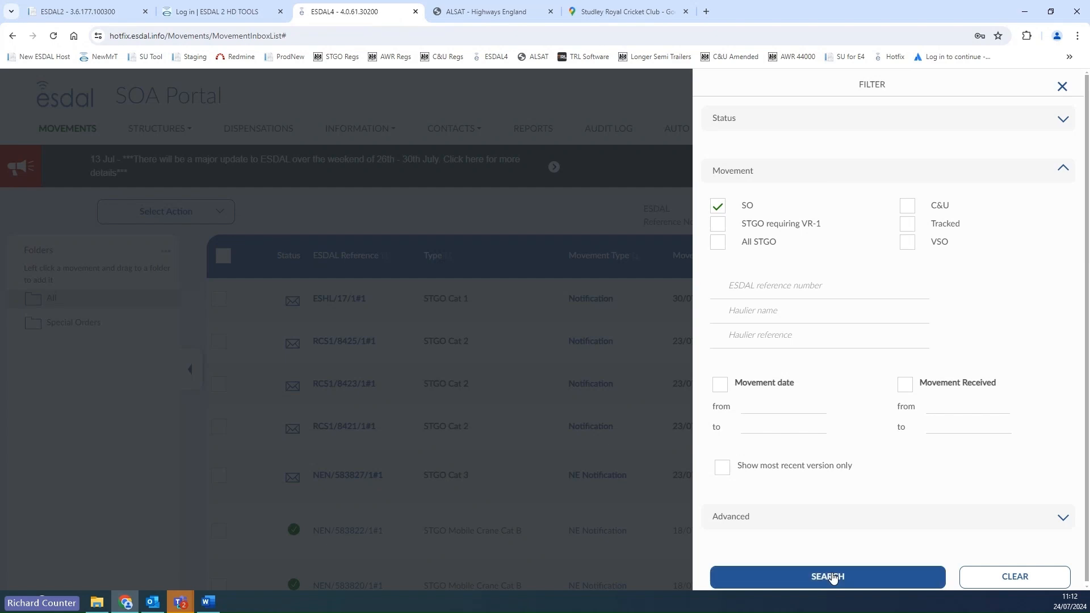
click(832, 578)
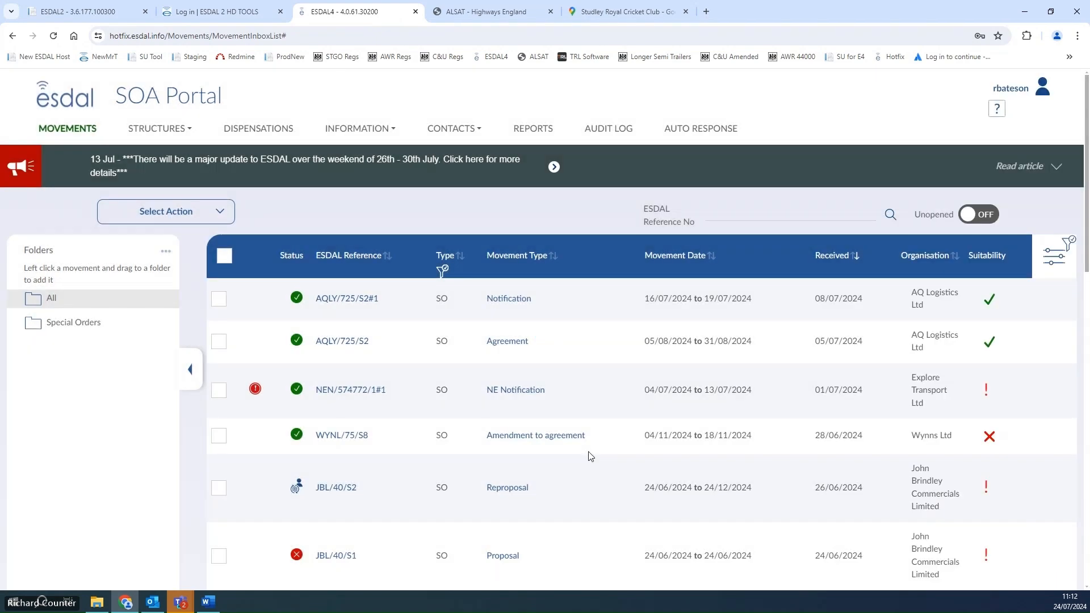
Select all the listed SO movements and add them to the Special Orders folder
scroll(559, 426, down, 5)
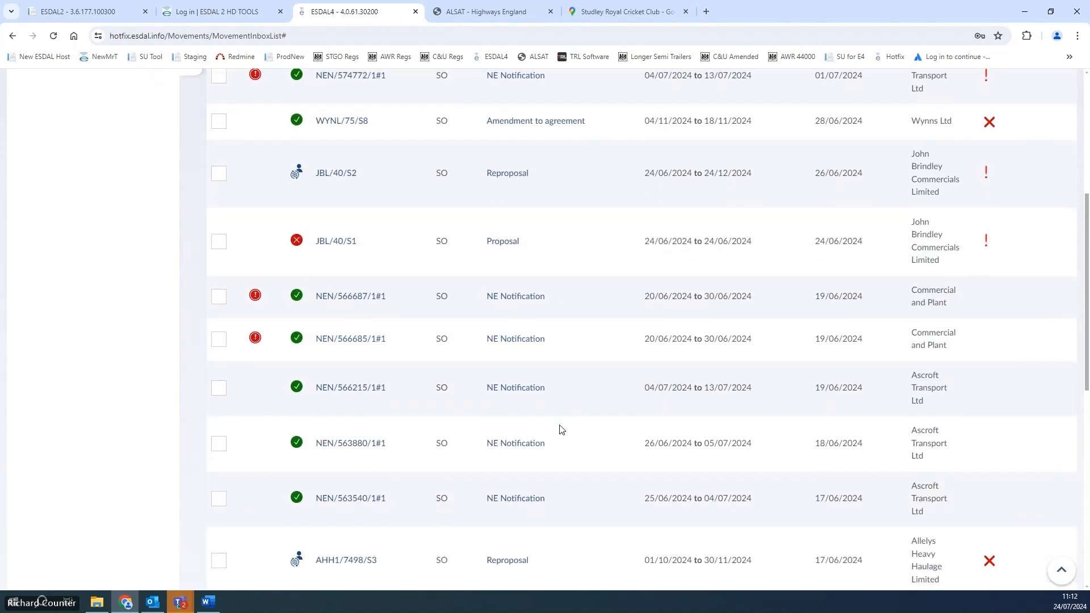
scroll(560, 430, down, 4)
scroll(560, 429, up, 10)
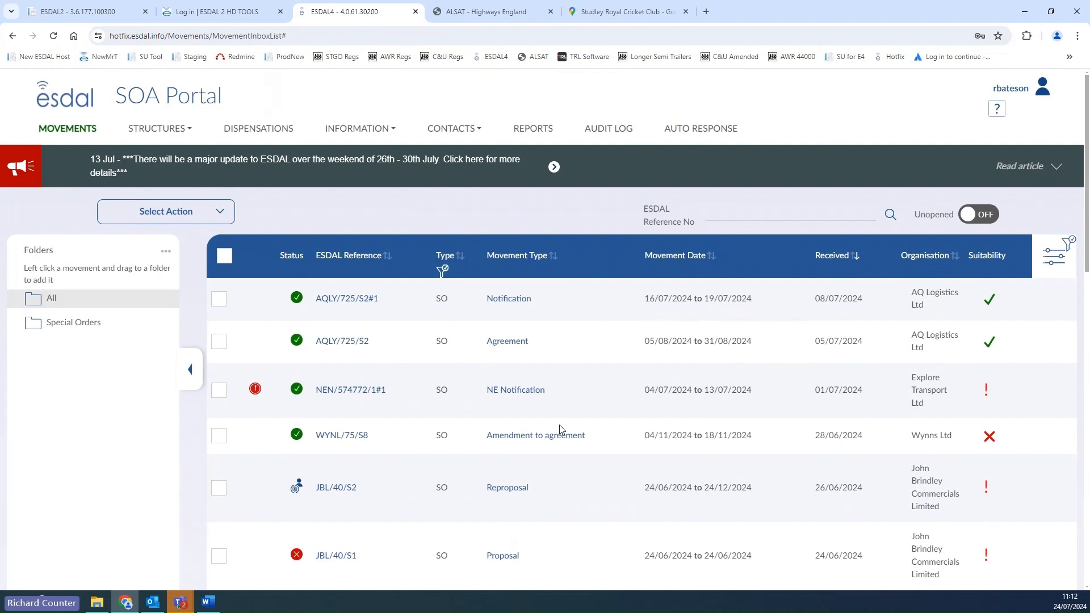
click(223, 261)
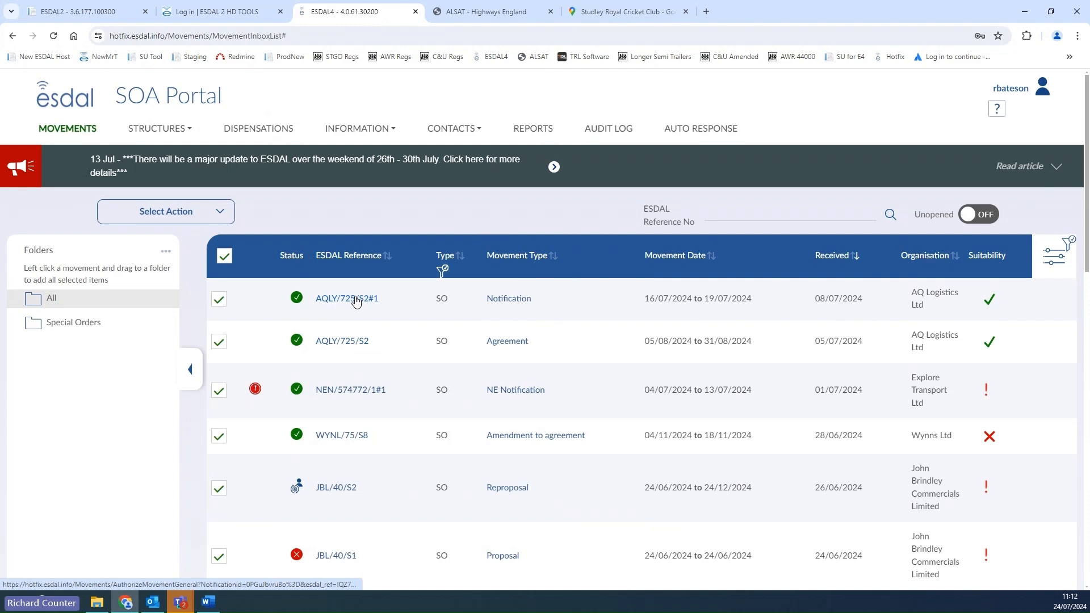
drag(356, 302, 97, 322)
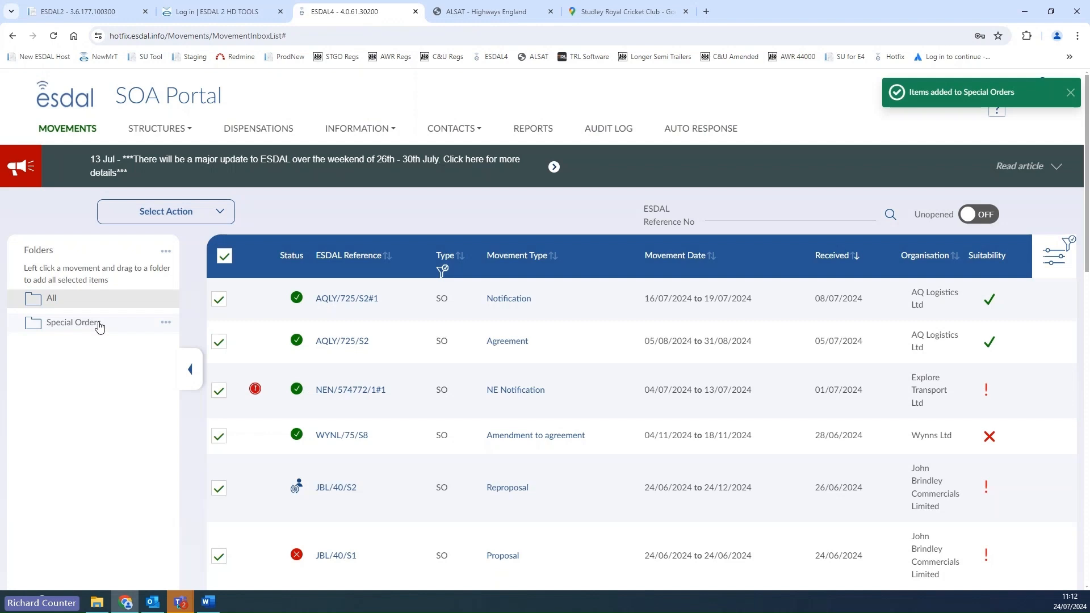
Open the Special Orders folder and look through the movements stored in it
click(99, 324)
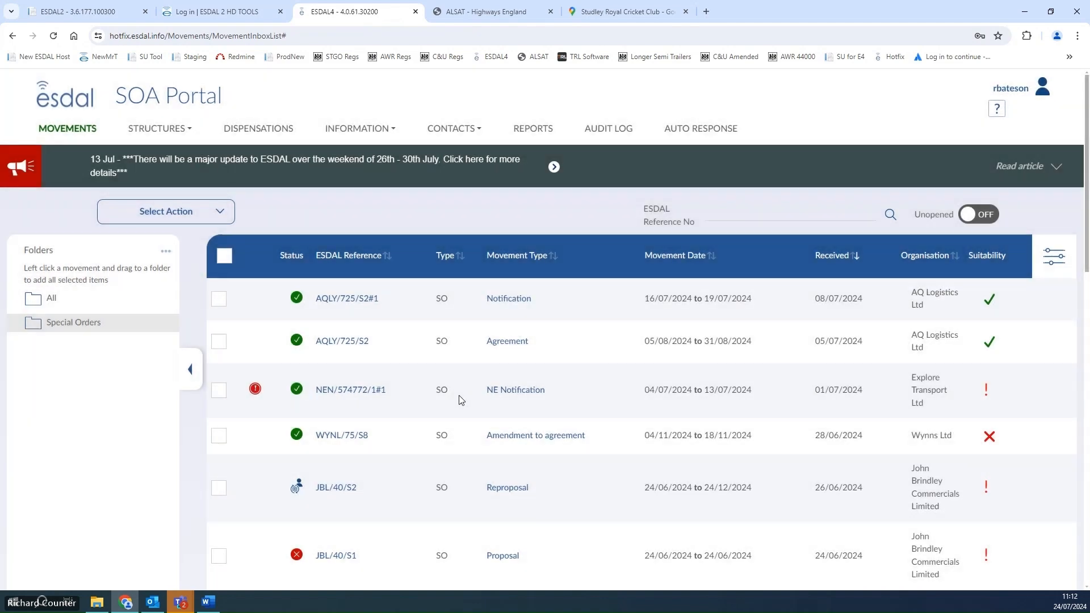
scroll(429, 498, down, 2)
scroll(428, 498, down, 2)
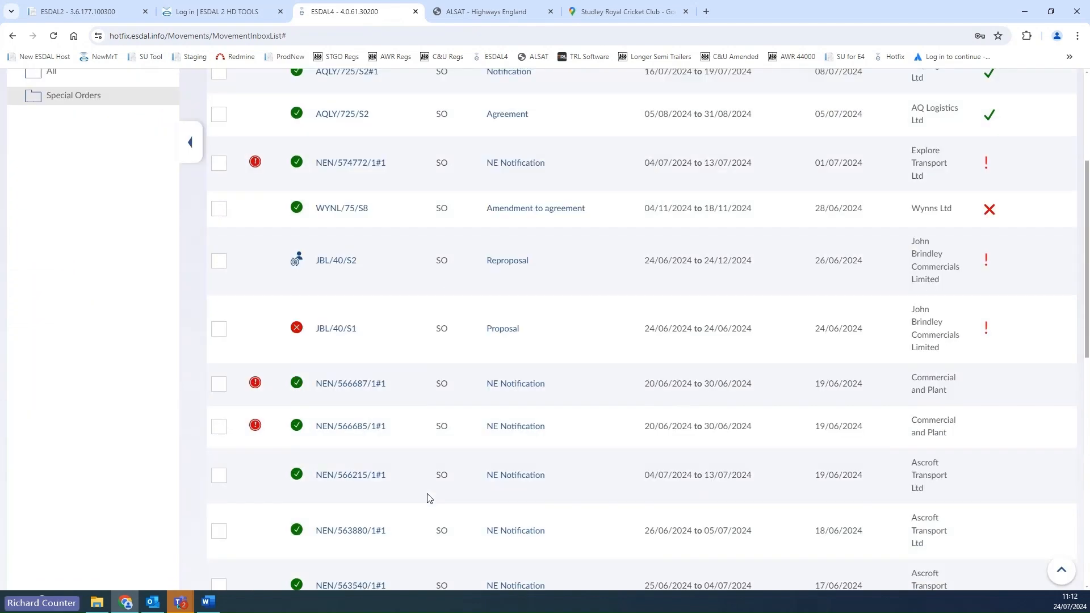
scroll(428, 498, up, 3)
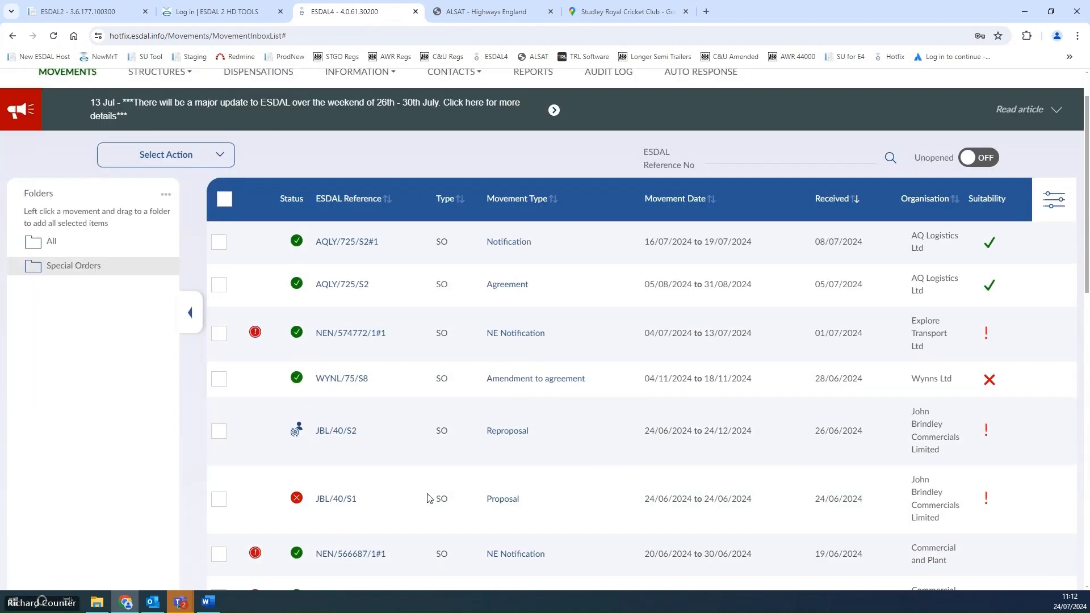
Remove the first four movements from the Special Orders folder
scroll(429, 498, down, 1)
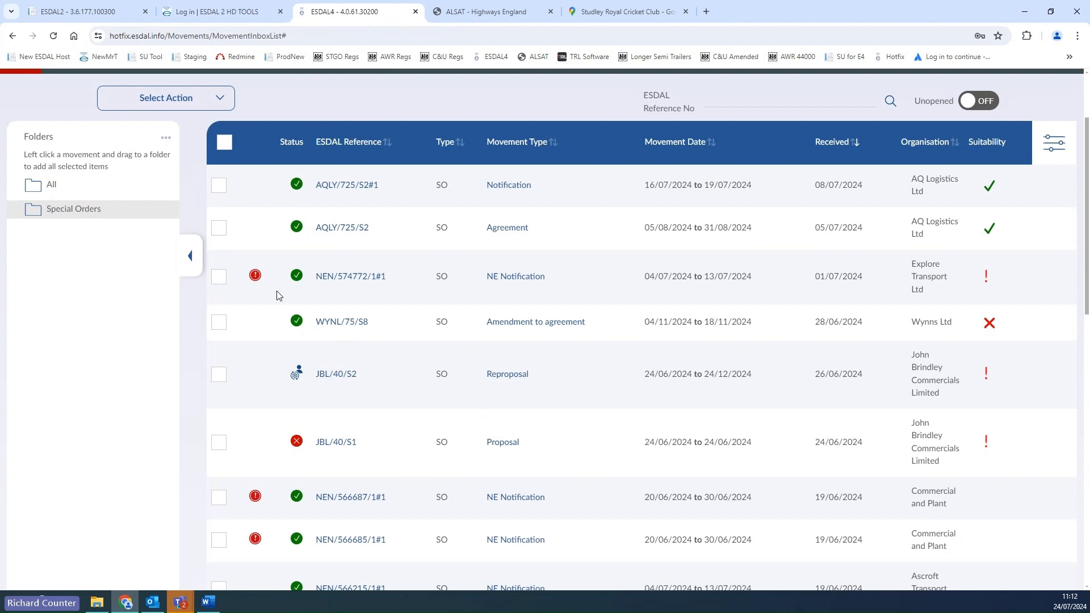
click(222, 187)
click(222, 229)
click(221, 276)
click(221, 322)
click(227, 101)
click(194, 122)
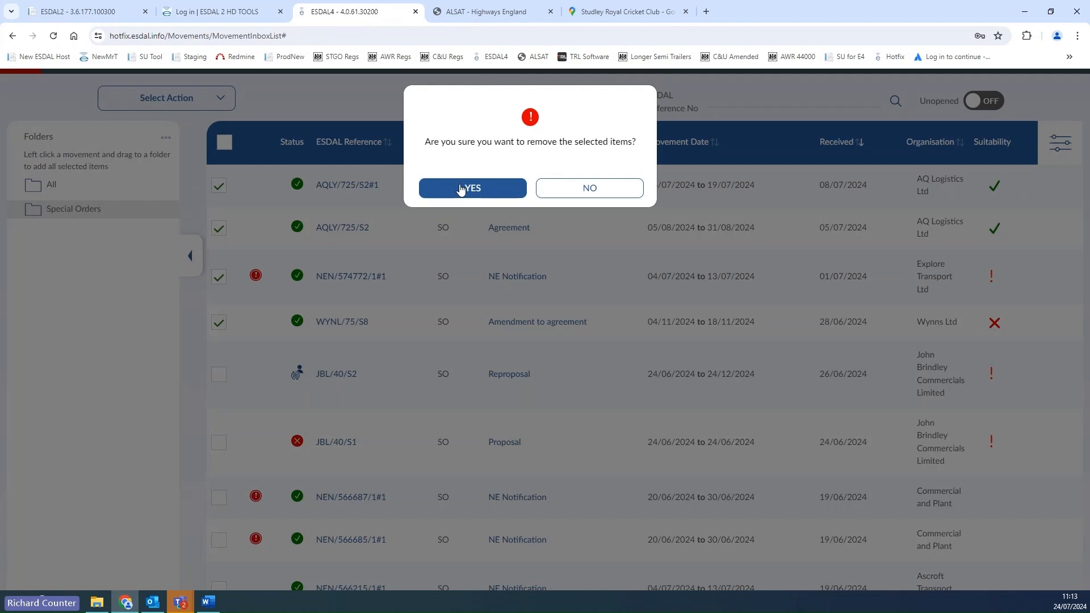
click(461, 189)
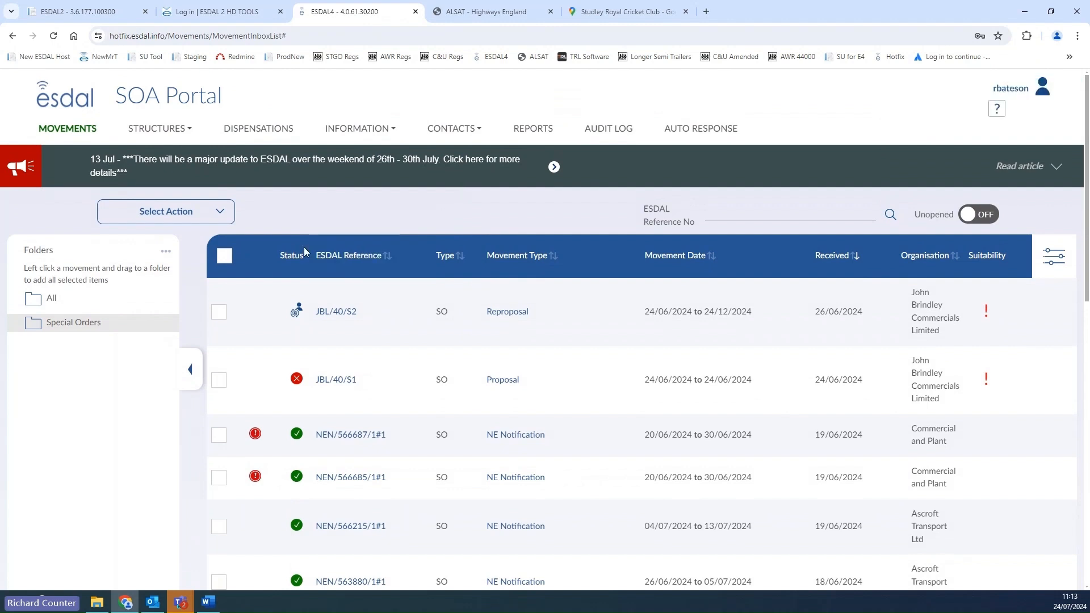
Delete the Special Orders folder and hide the folder list
click(166, 324)
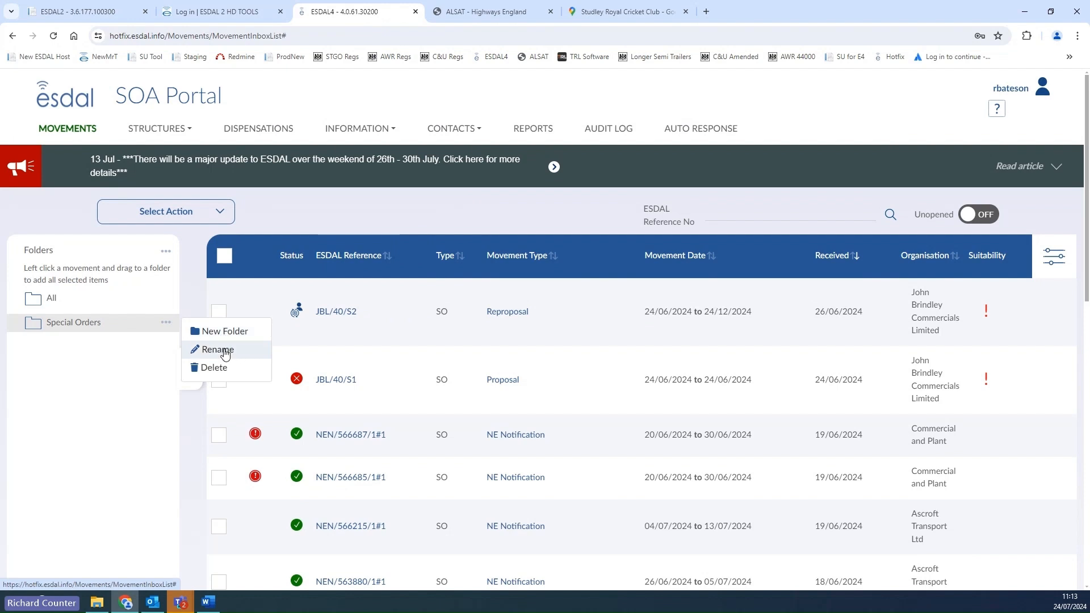
click(221, 378)
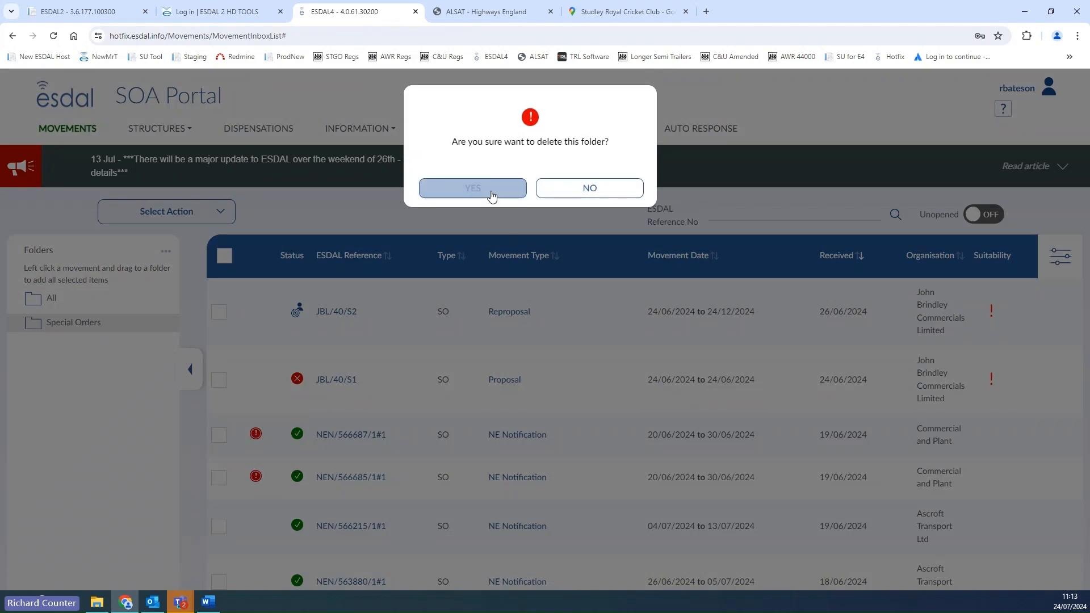
click(490, 191)
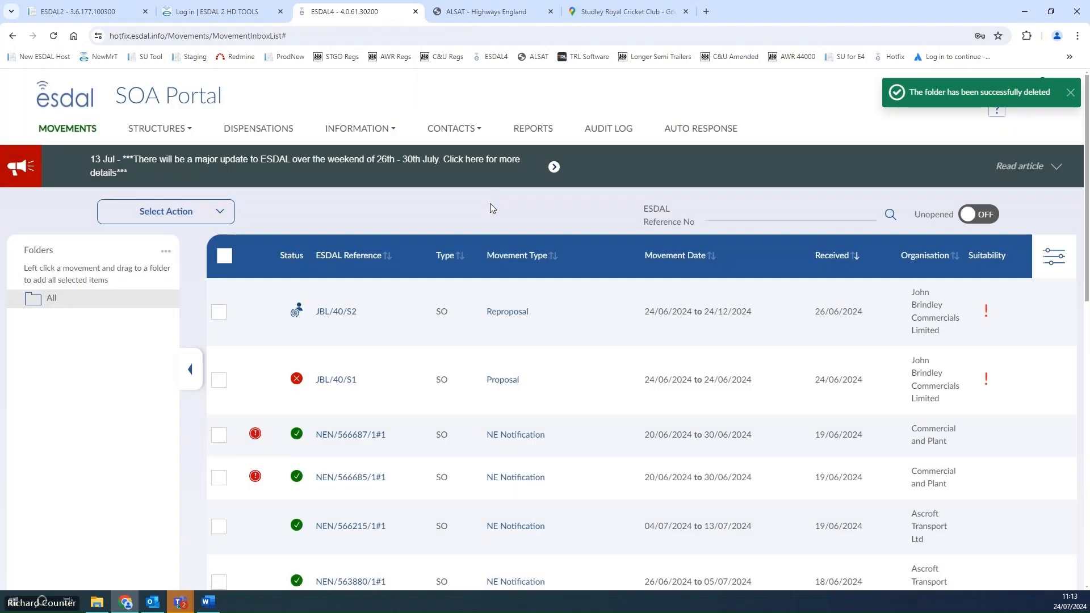
click(190, 369)
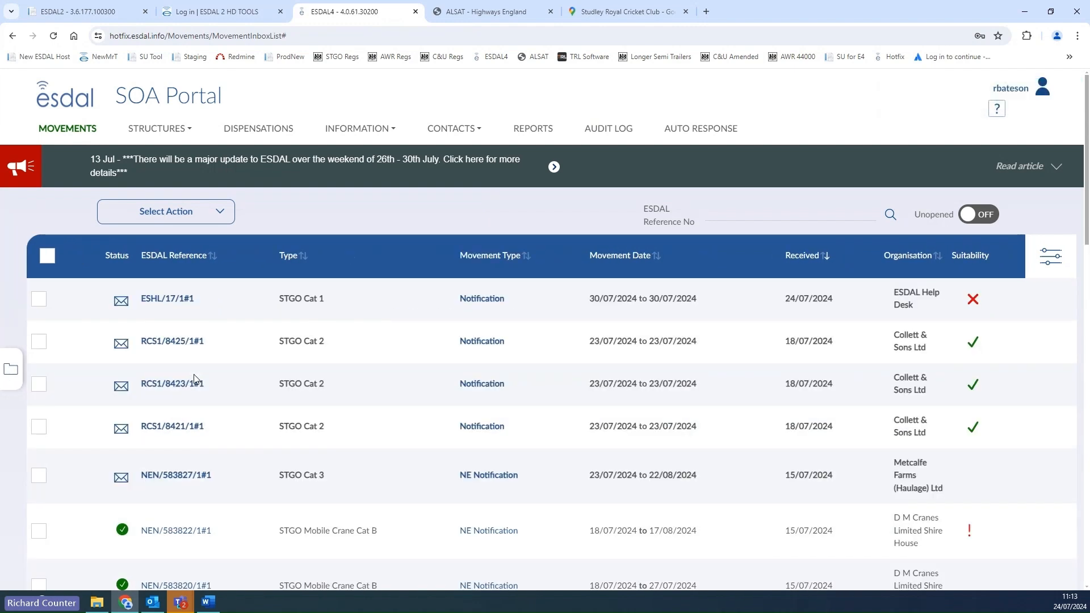
Open the newest ESDAL Help Desk notification and examine the start of its route around Ripon on the full-screen map
click(172, 306)
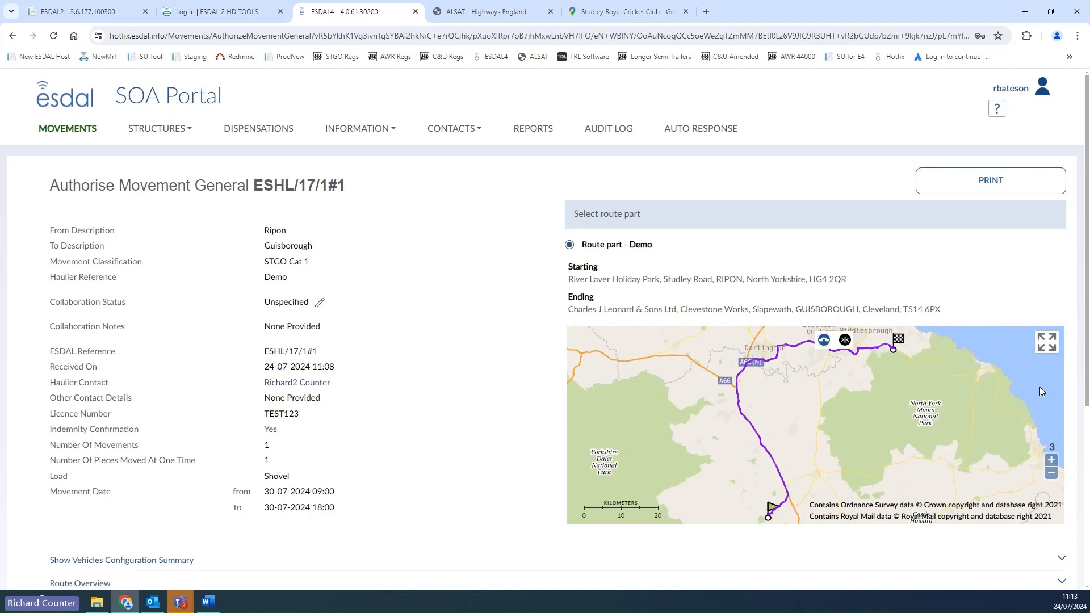
click(1048, 345)
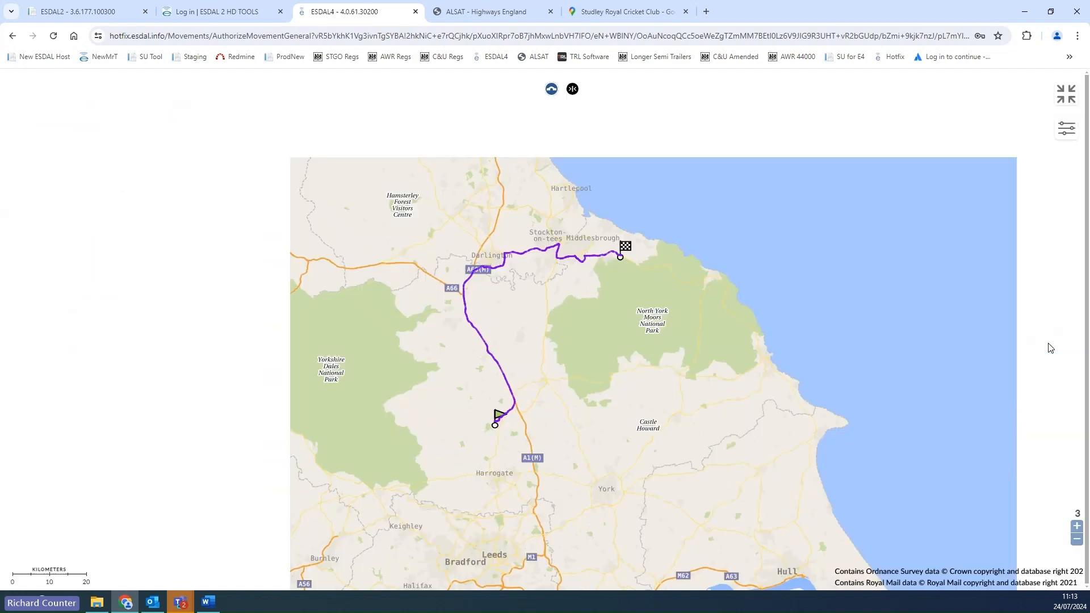
drag(668, 309, 635, 346)
scroll(469, 480, up, 2)
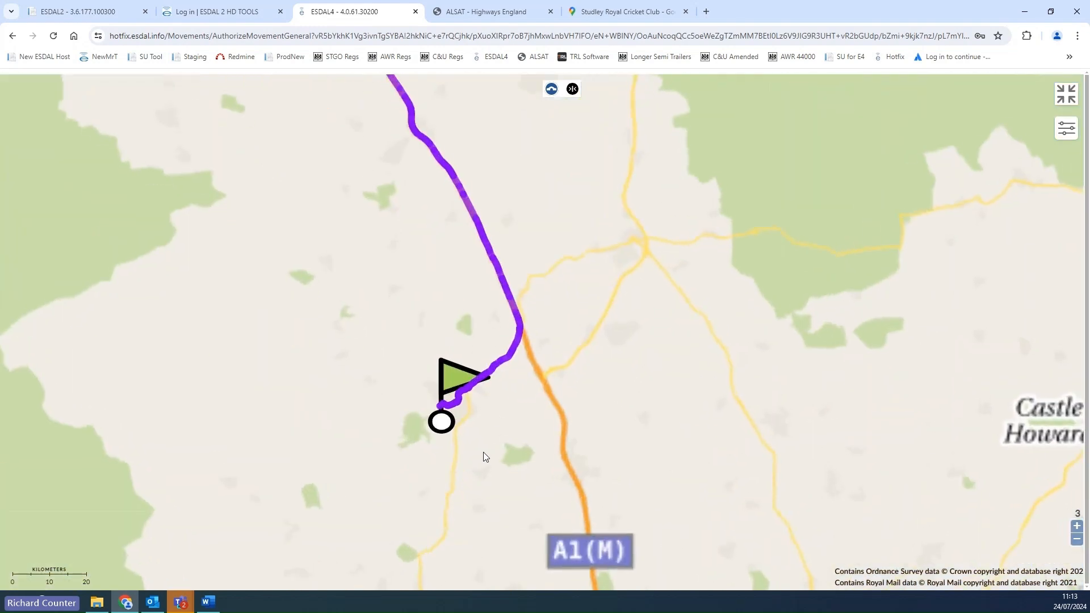
scroll(489, 386, up, 2)
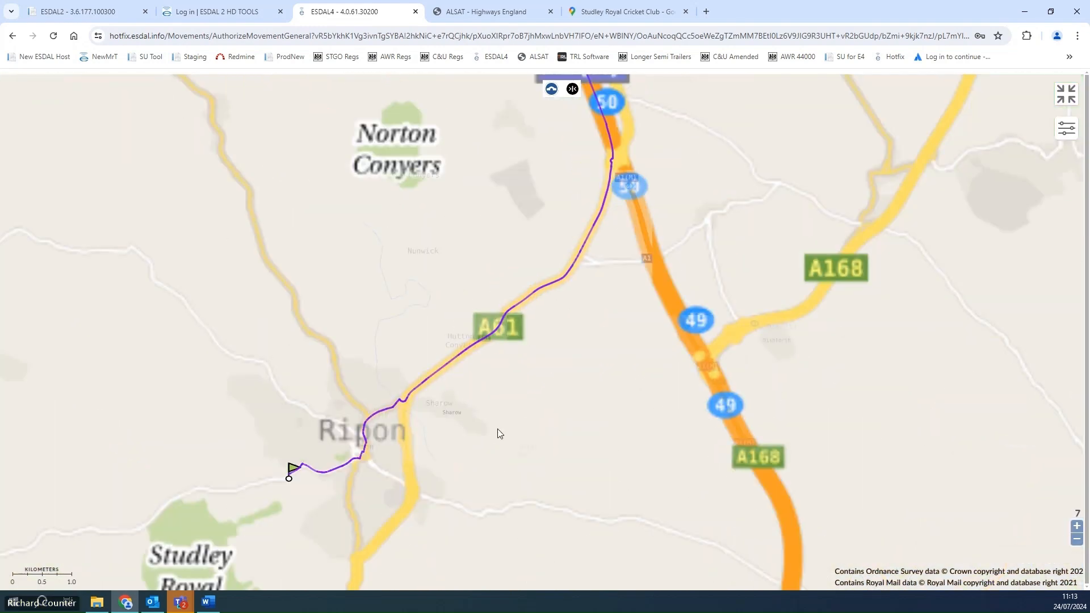
drag(482, 460, 596, 415)
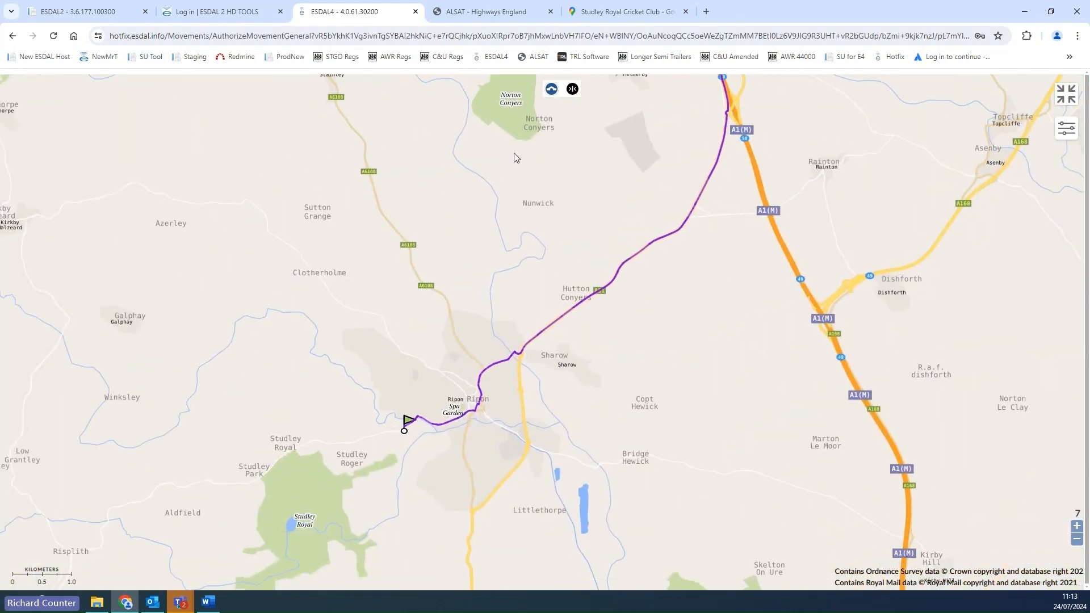
Display the structures along the route and inspect the details of the red-marked structure north-east of Ripon
click(551, 89)
scroll(516, 366, up, 2)
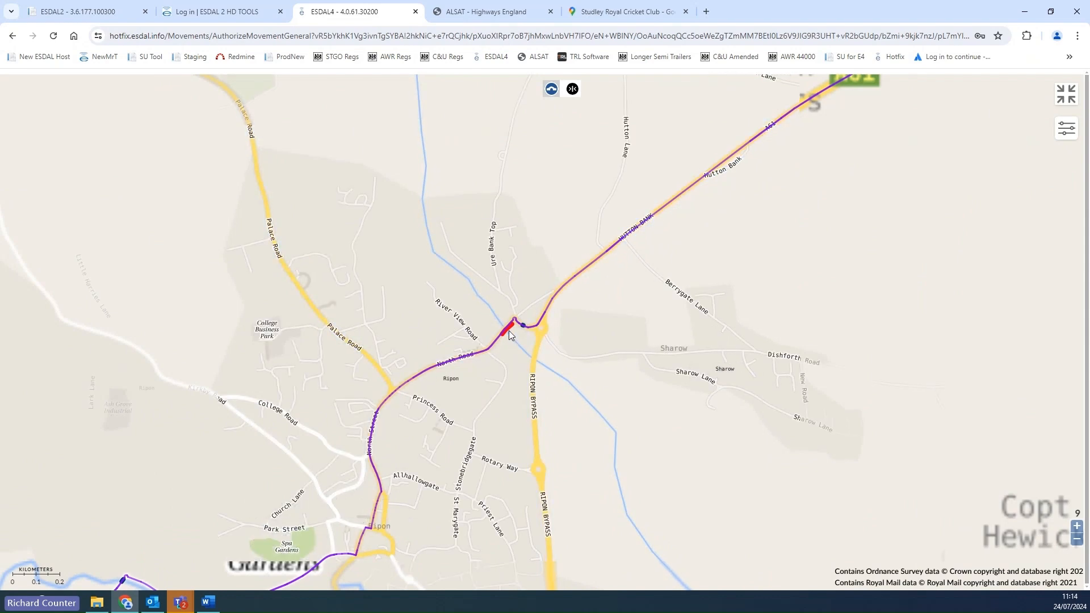
mouse_move(509, 331)
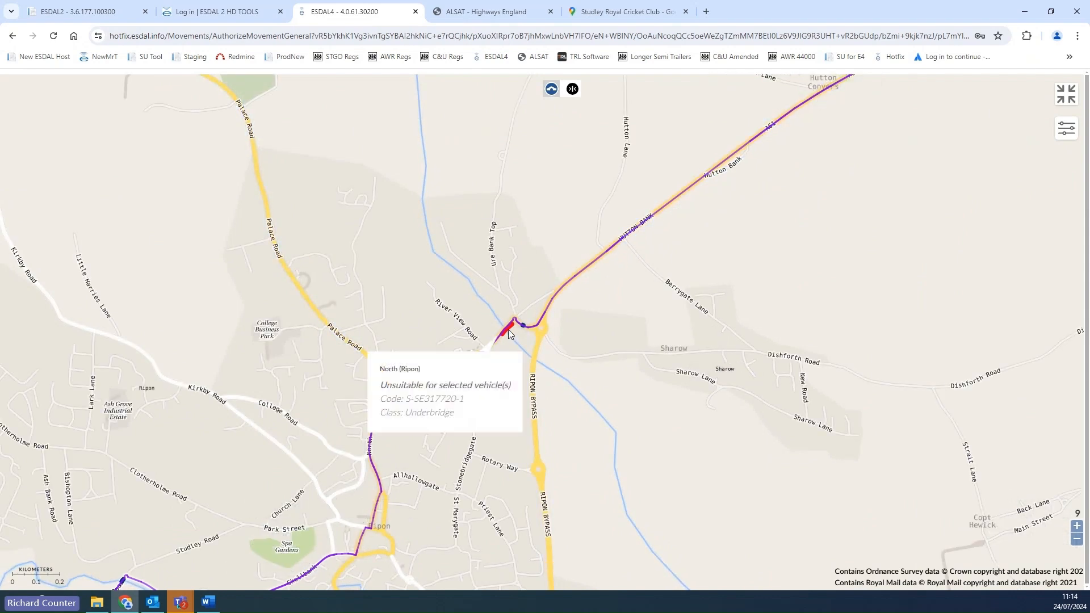
scroll(509, 331, down, 2)
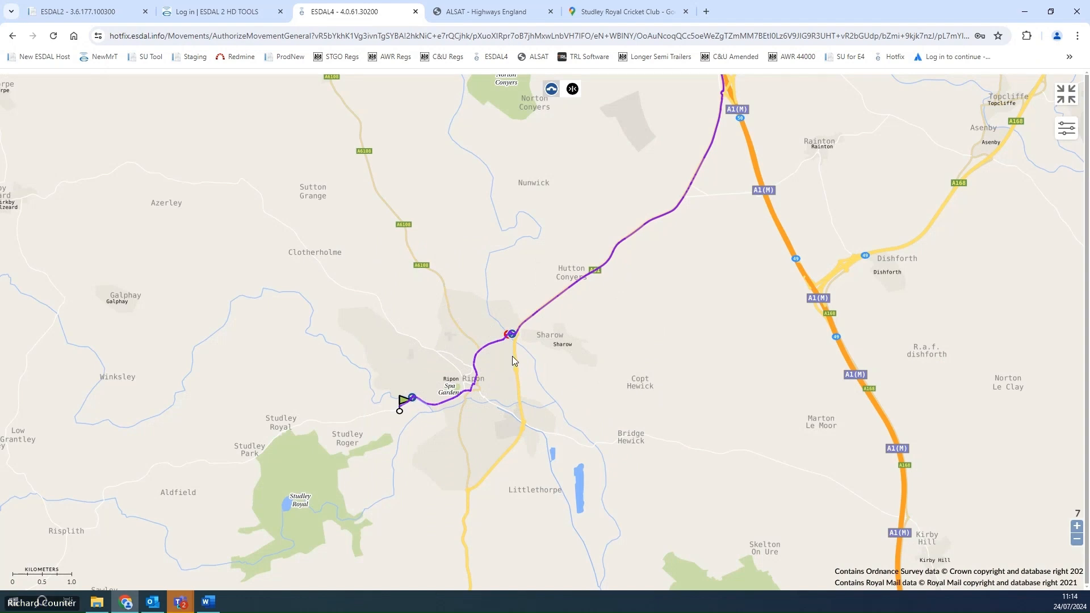
Leave the full-screen map and examine the Shovel Move vehicle's dimensions, weights and axle details in the vehicle configuration summary
click(1061, 100)
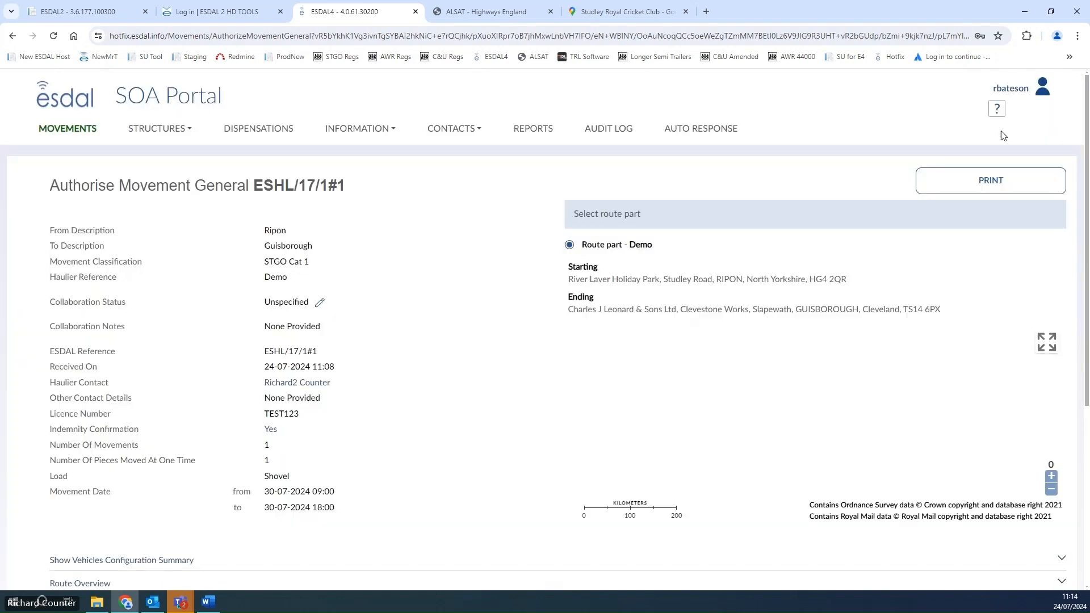
scroll(442, 414, down, 2)
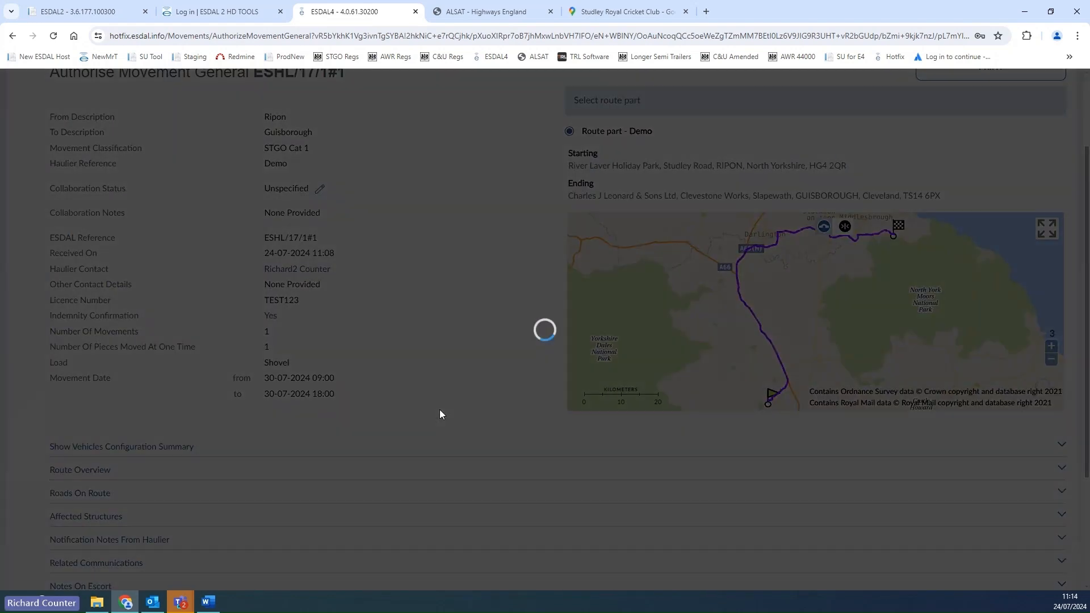
scroll(441, 414, down, 2)
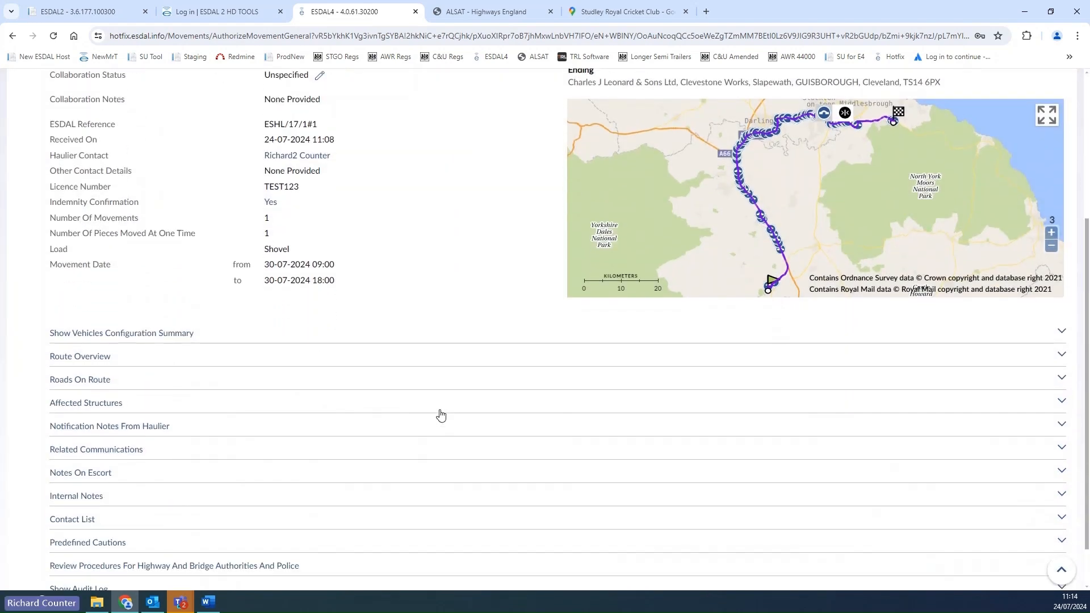
click(130, 334)
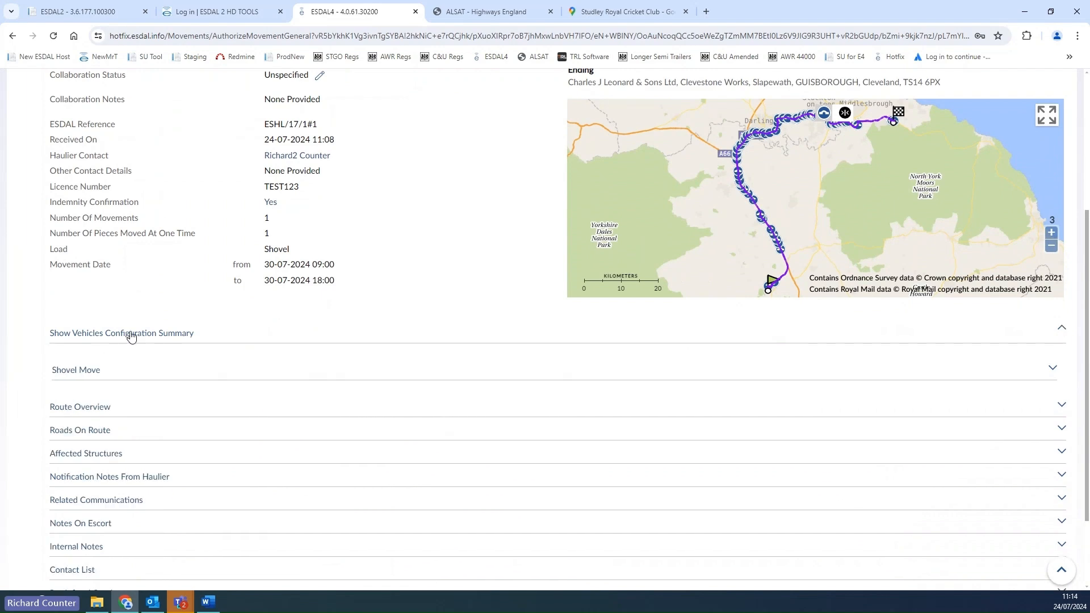
click(88, 370)
scroll(389, 418, down, 4)
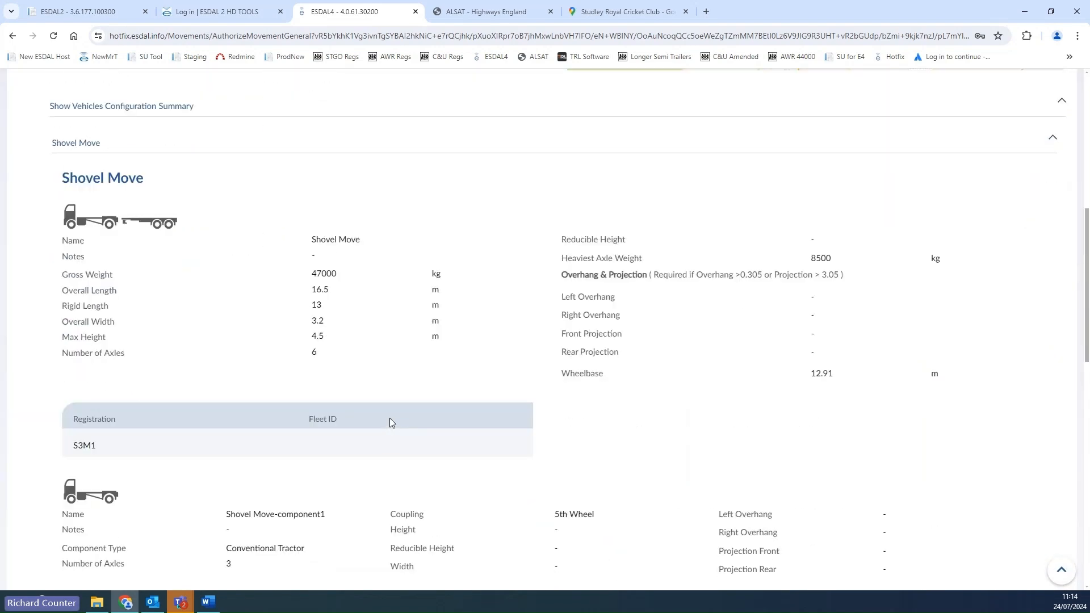
scroll(469, 420, down, 10)
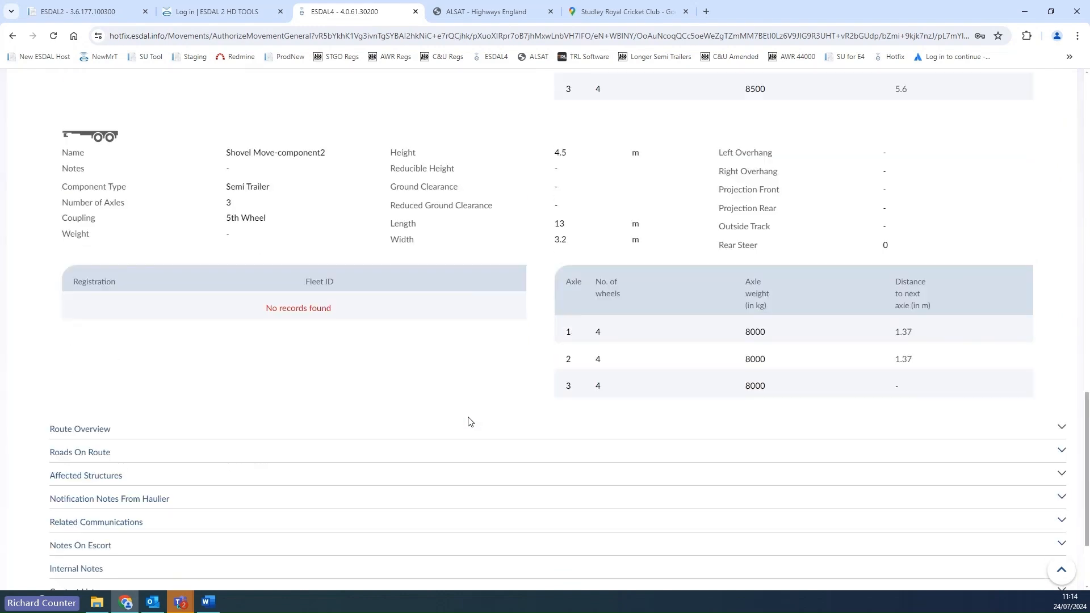
scroll(469, 421, down, 3)
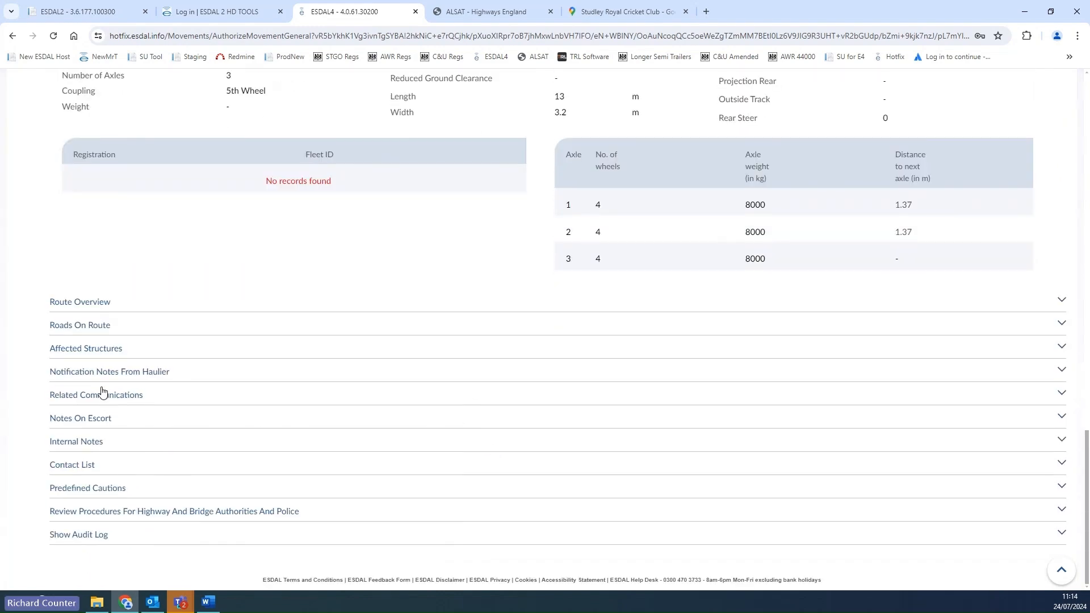
Examine the road legs in the movement's Route Overview and collapse that section again
click(97, 305)
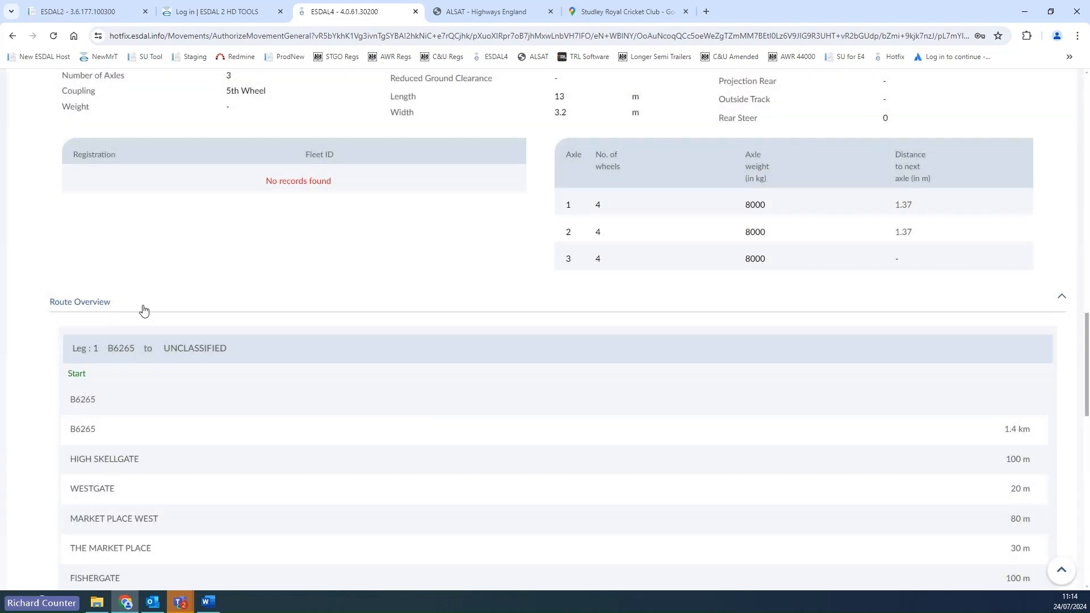
scroll(269, 452, down, 3)
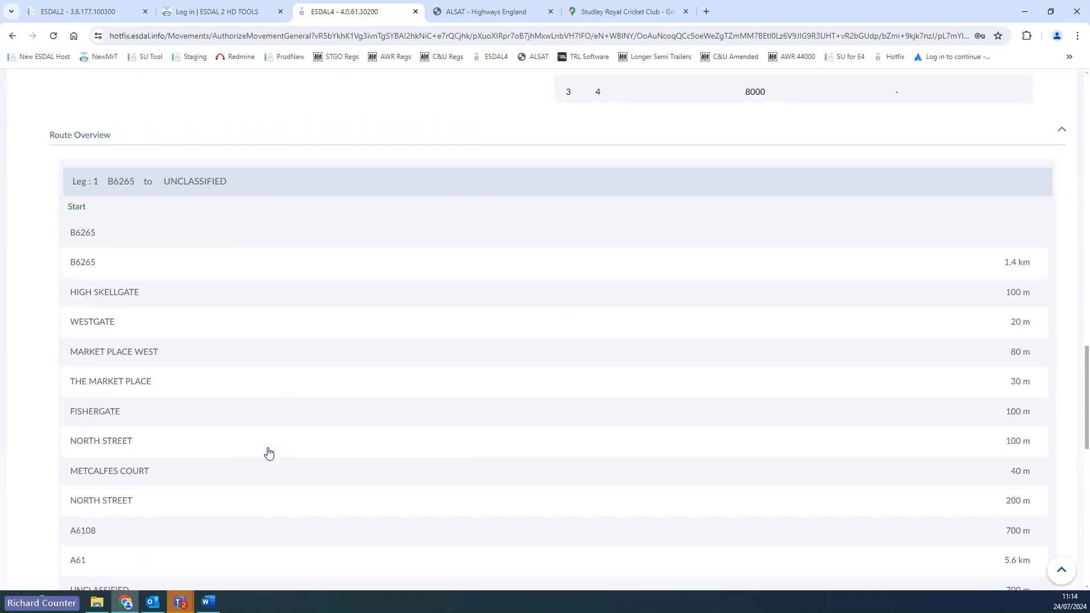
scroll(269, 452, up, 3)
click(77, 306)
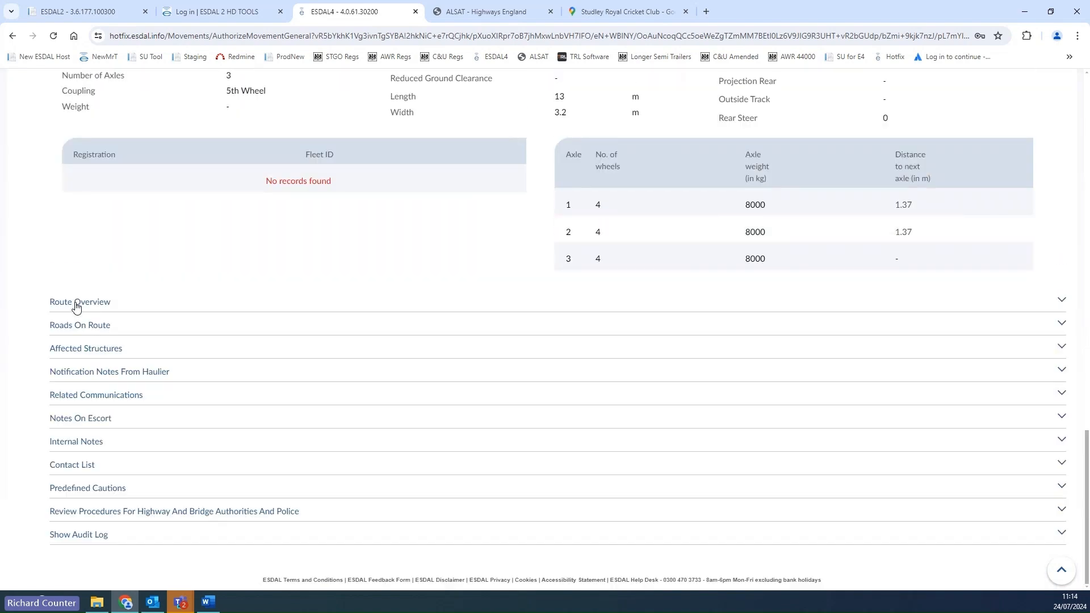
Examine the affected roads and their distances under Roads On Route for the Demo route part
click(93, 326)
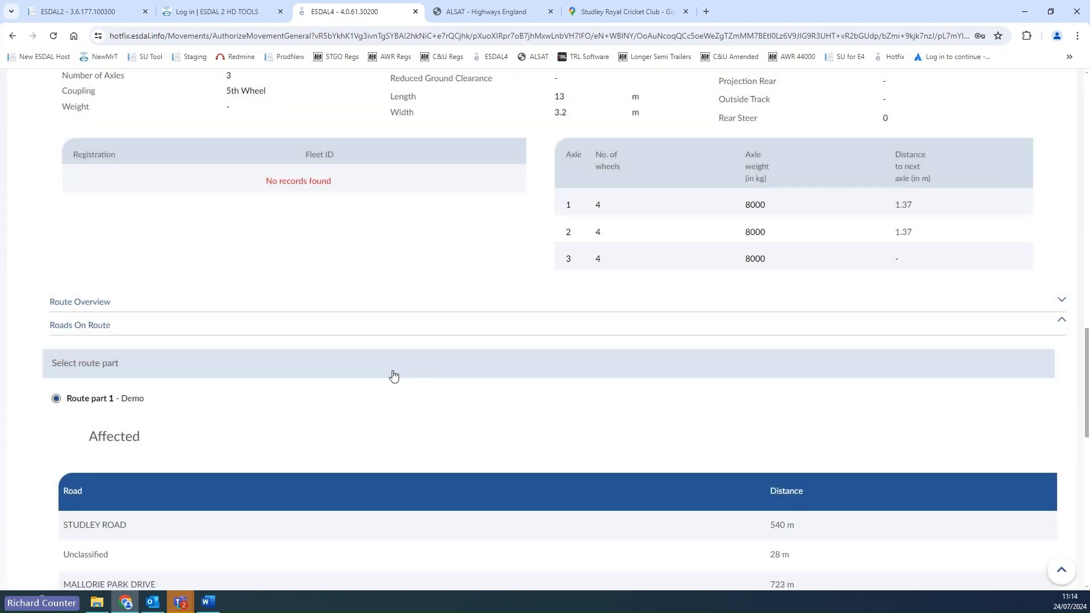
scroll(397, 418, down, 4)
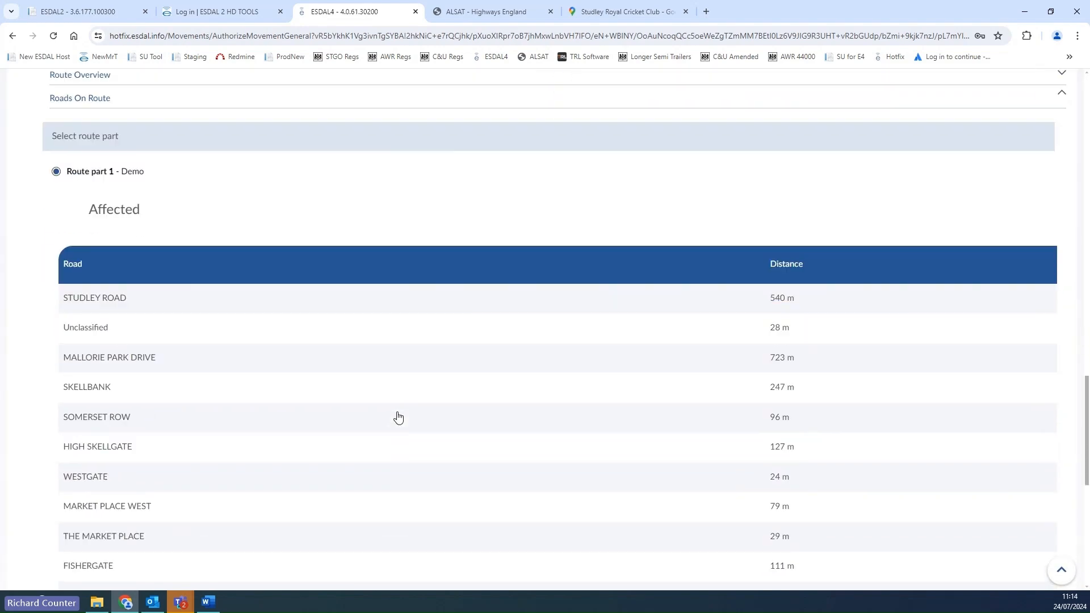
scroll(171, 450, down, 2)
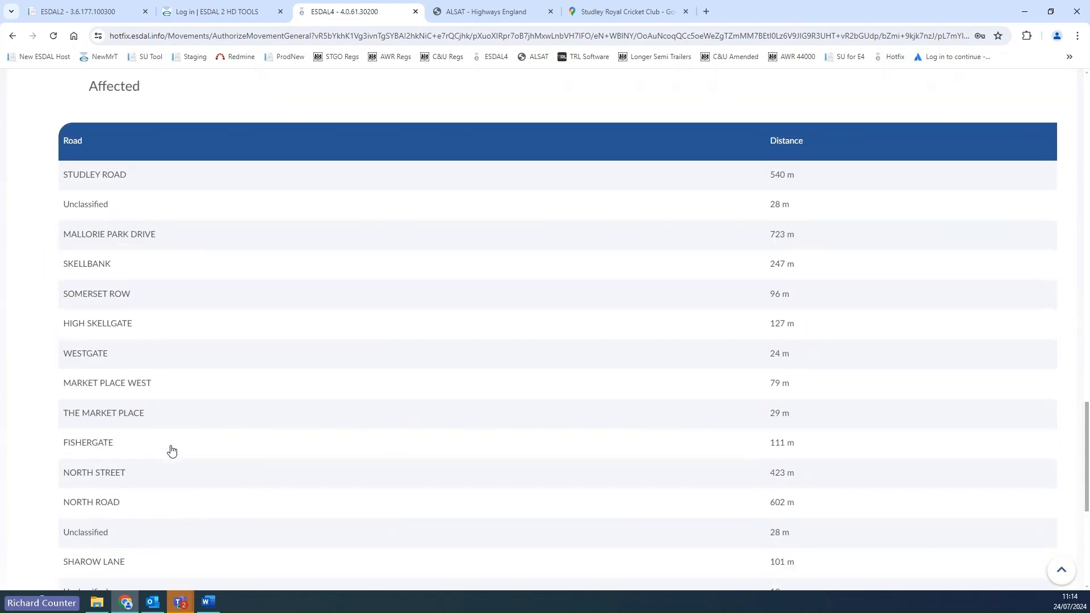
scroll(172, 450, down, 2)
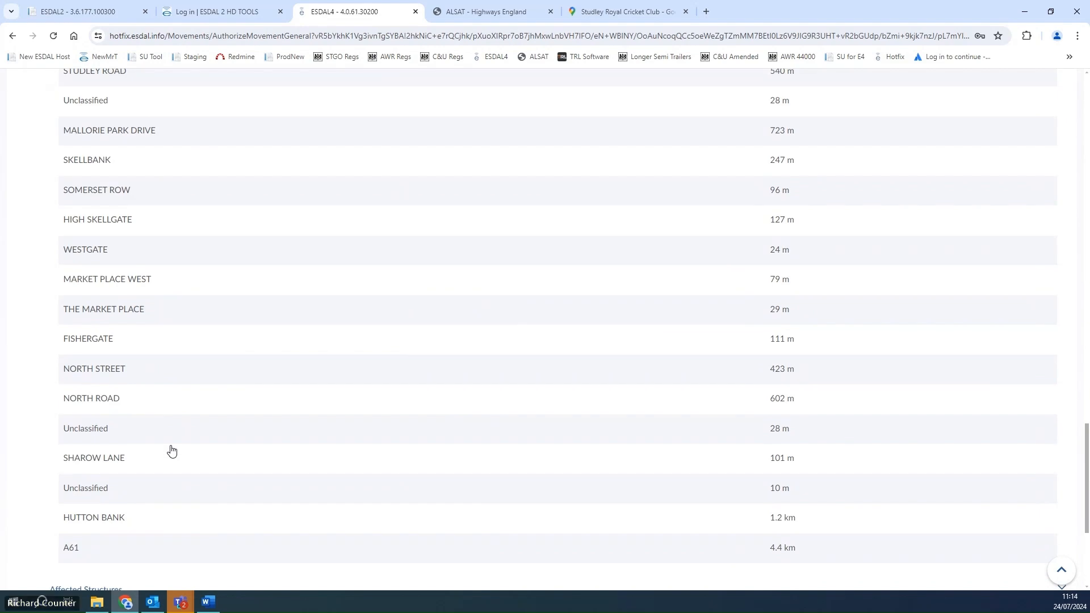
scroll(169, 451, up, 4)
scroll(227, 377, down, 5)
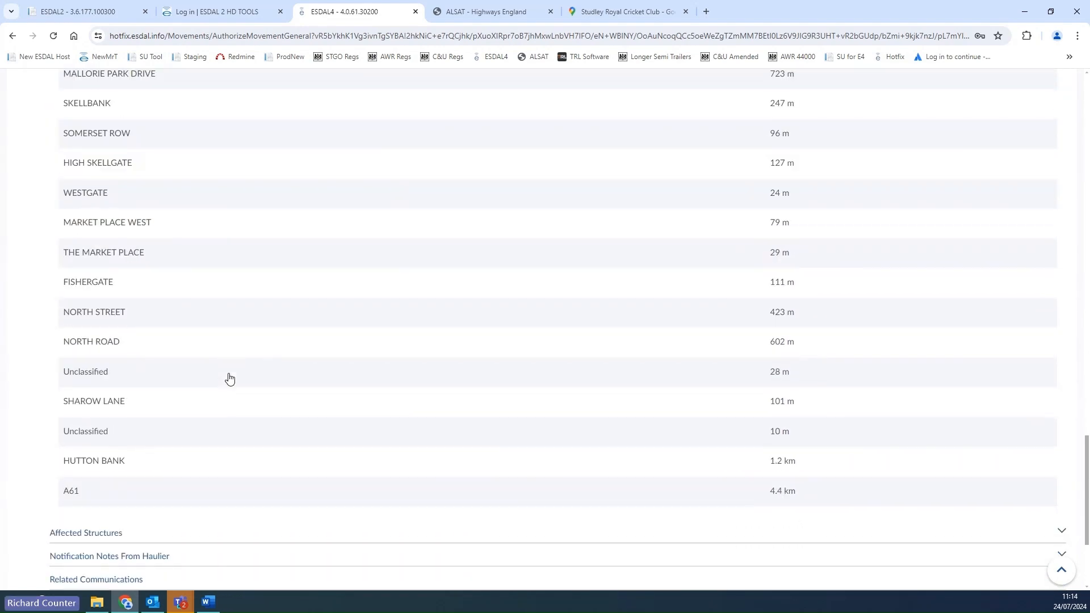
Check the type and suitability of each affected structure on the Demo route part
scroll(229, 379, down, 3)
click(74, 353)
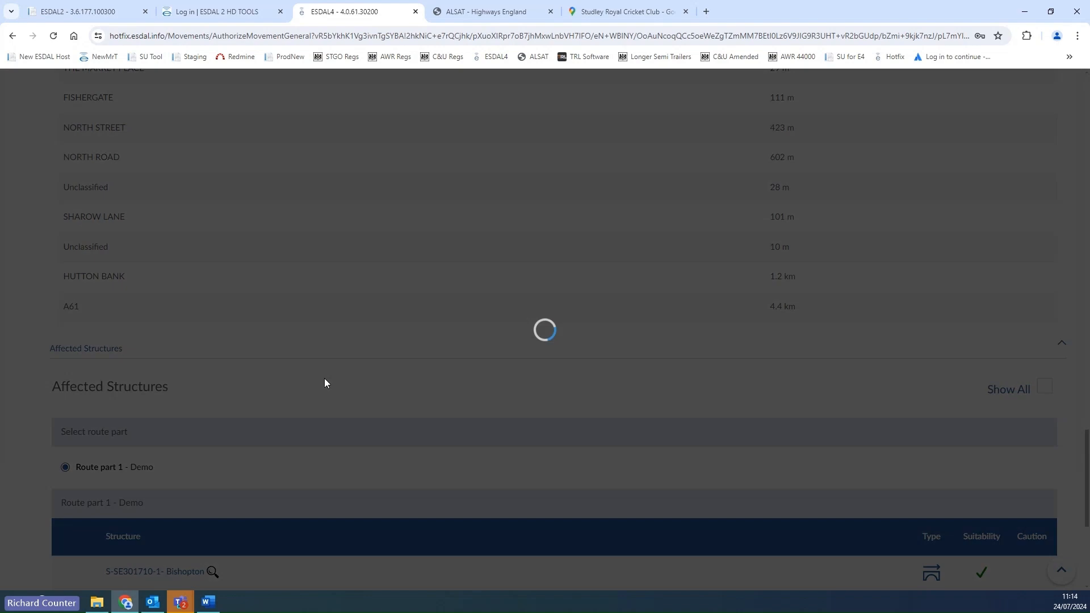
scroll(488, 429, down, 5)
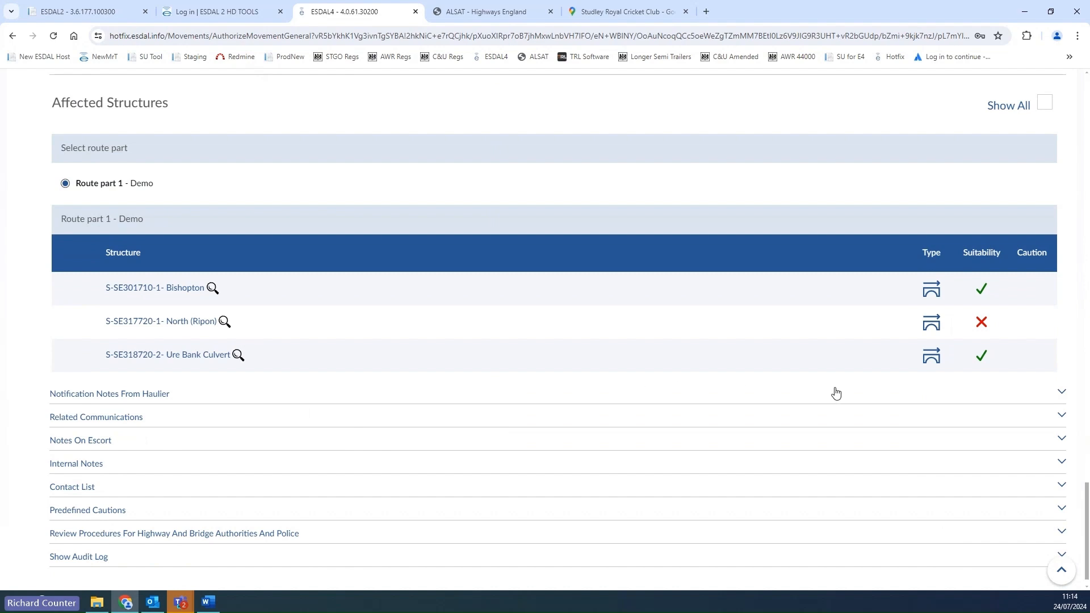
Try setting the movement's collaboration status to Rejected with its notes added to the library
click(1061, 571)
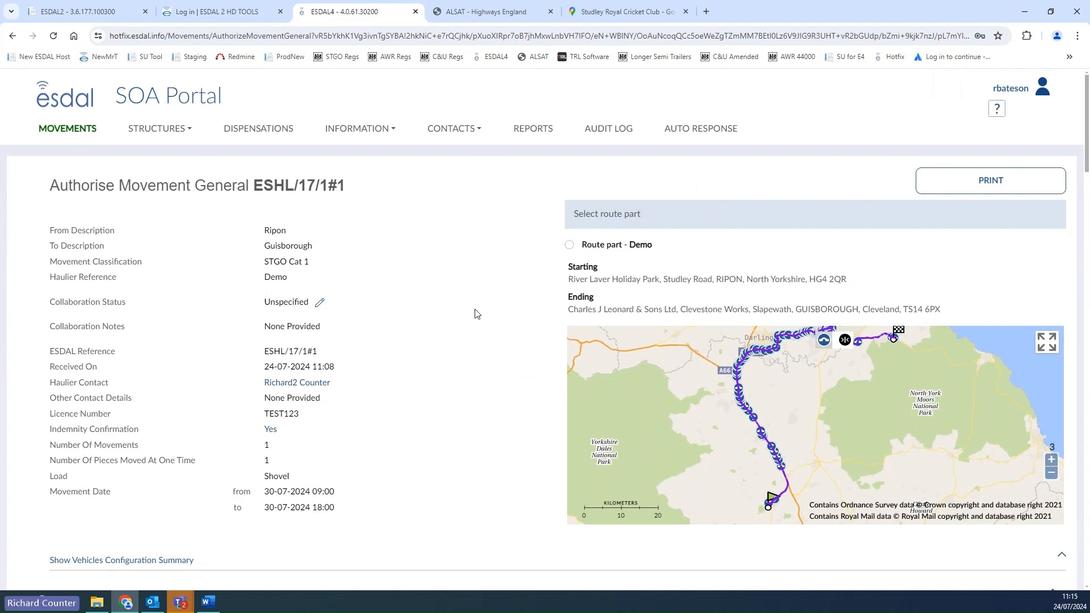
click(320, 305)
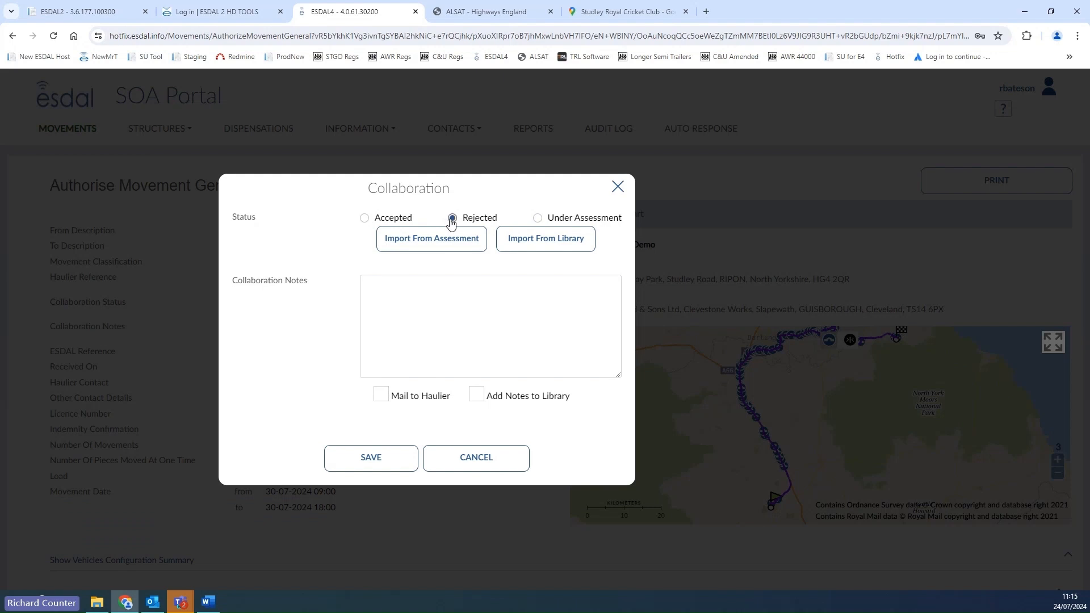
click(408, 299)
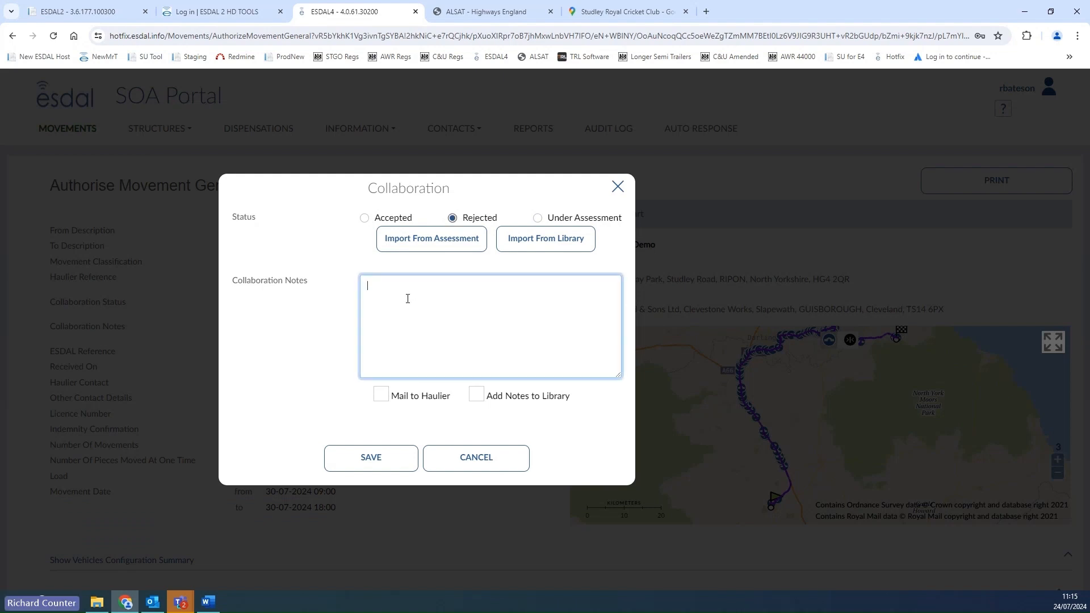
click(484, 399)
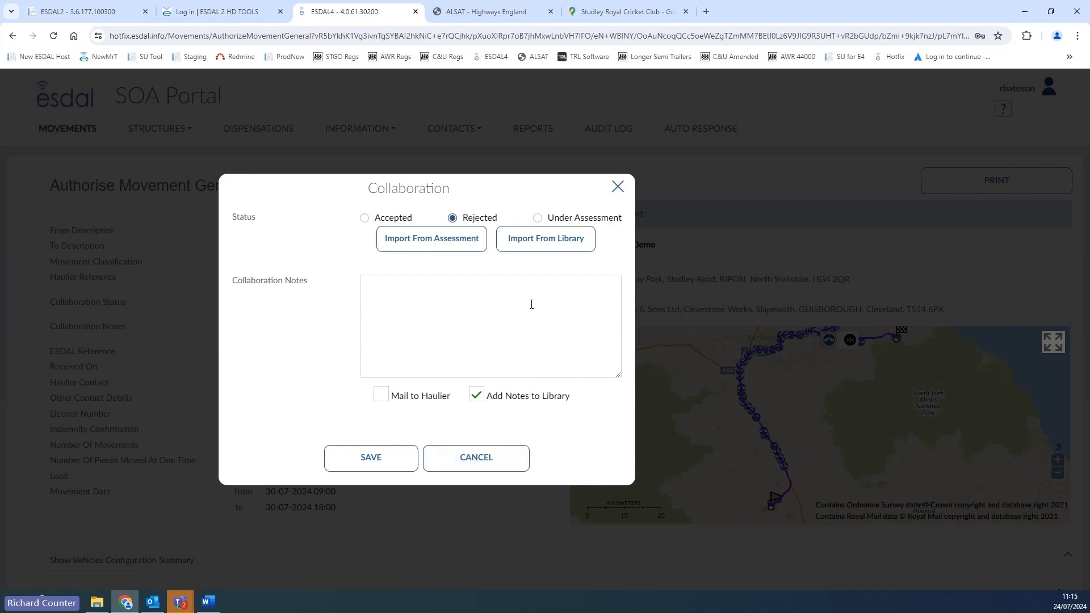
Check the notes library for collaboration notes to import and close the collaboration dialog without saving
click(538, 247)
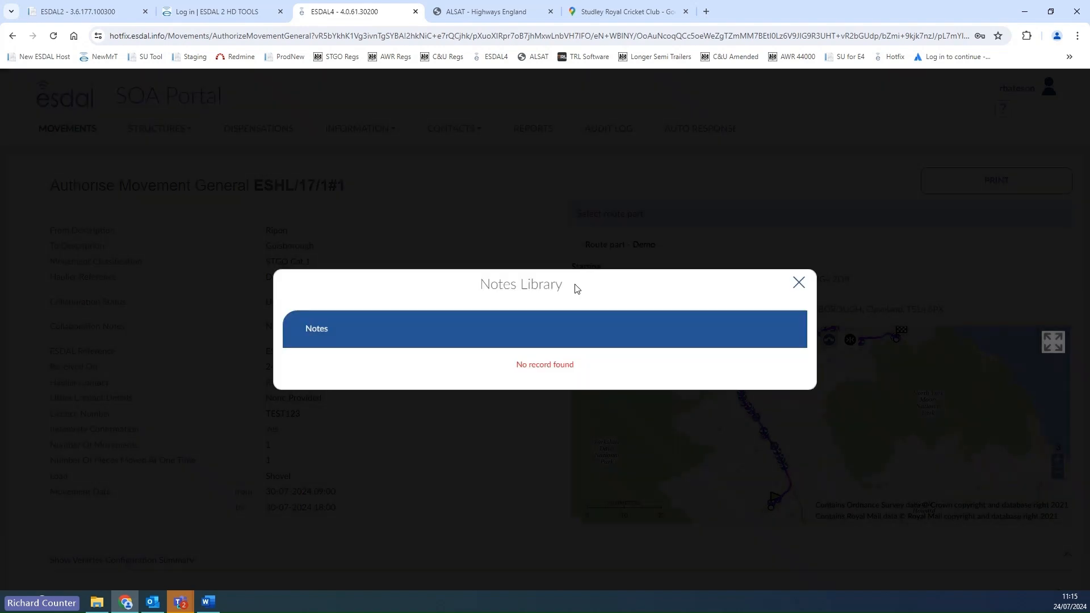
click(800, 282)
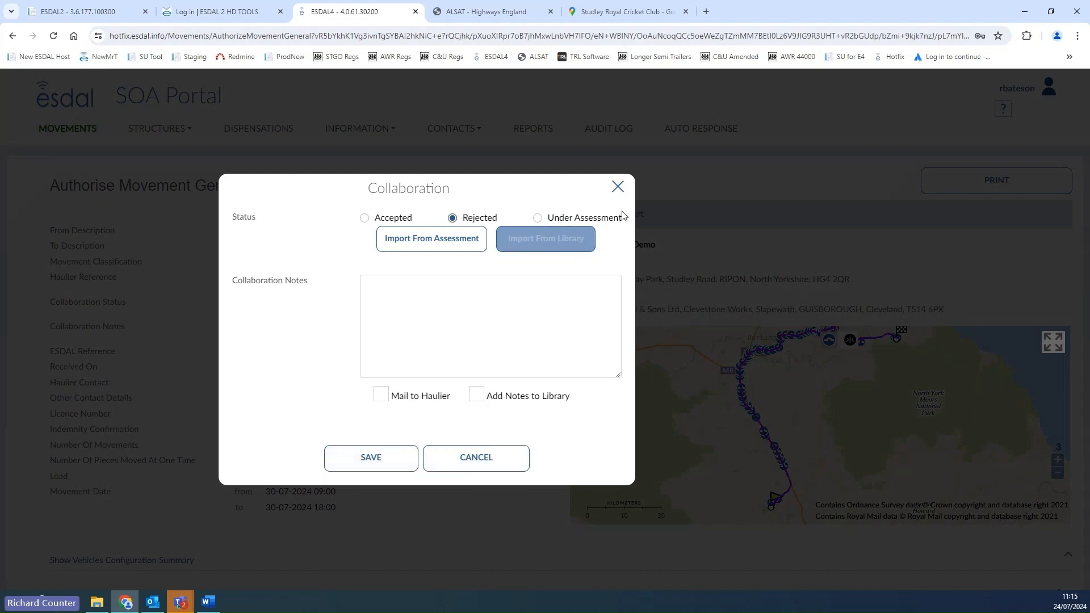
click(618, 187)
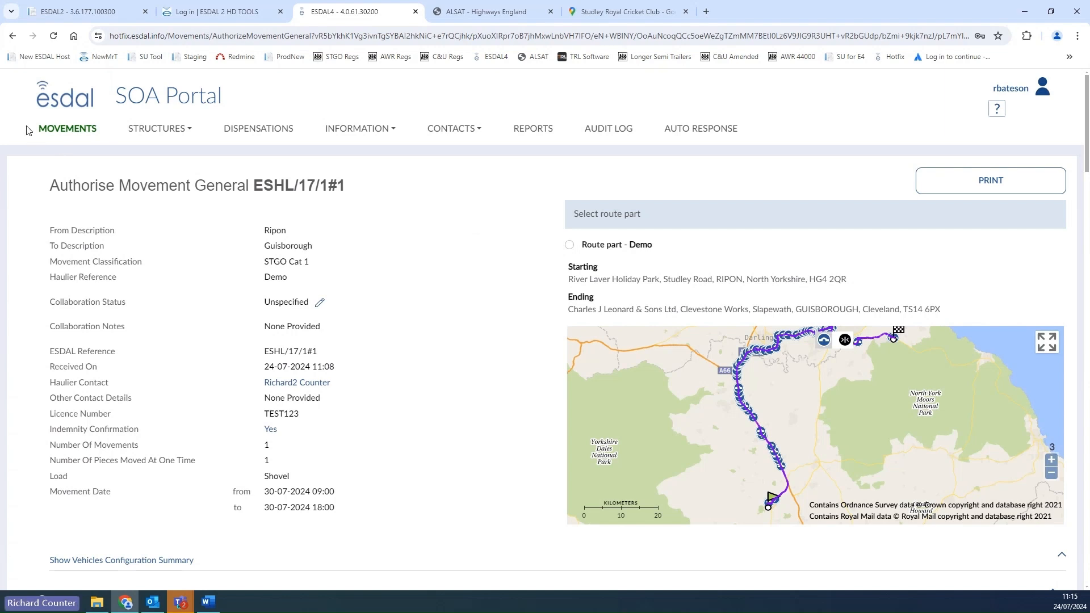
Open the auto response settings, try enabling the auto response message and set it back to Disabled
click(703, 130)
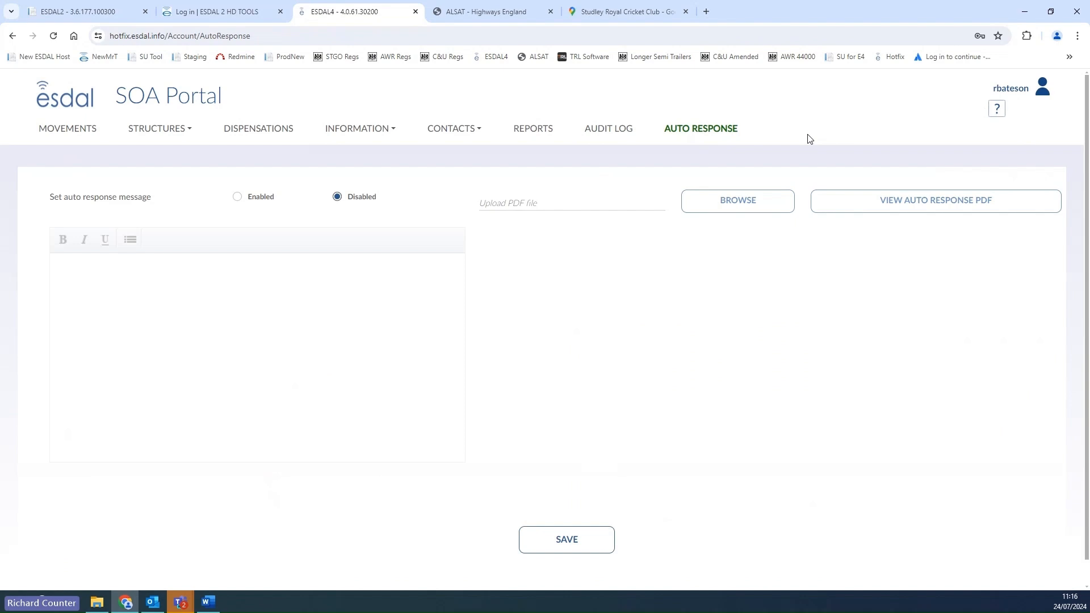
click(237, 199)
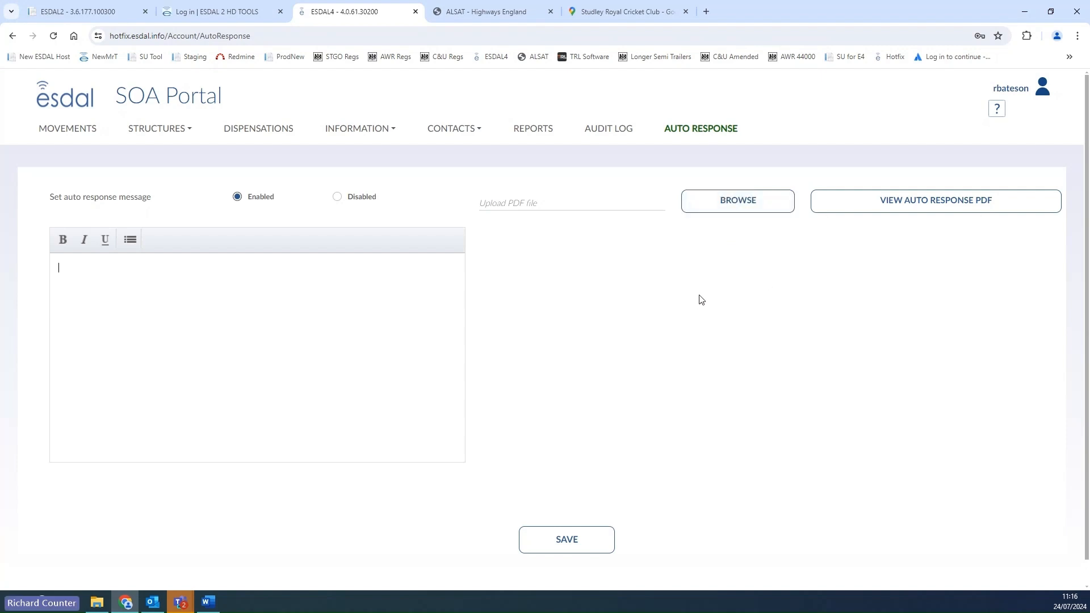
click(338, 197)
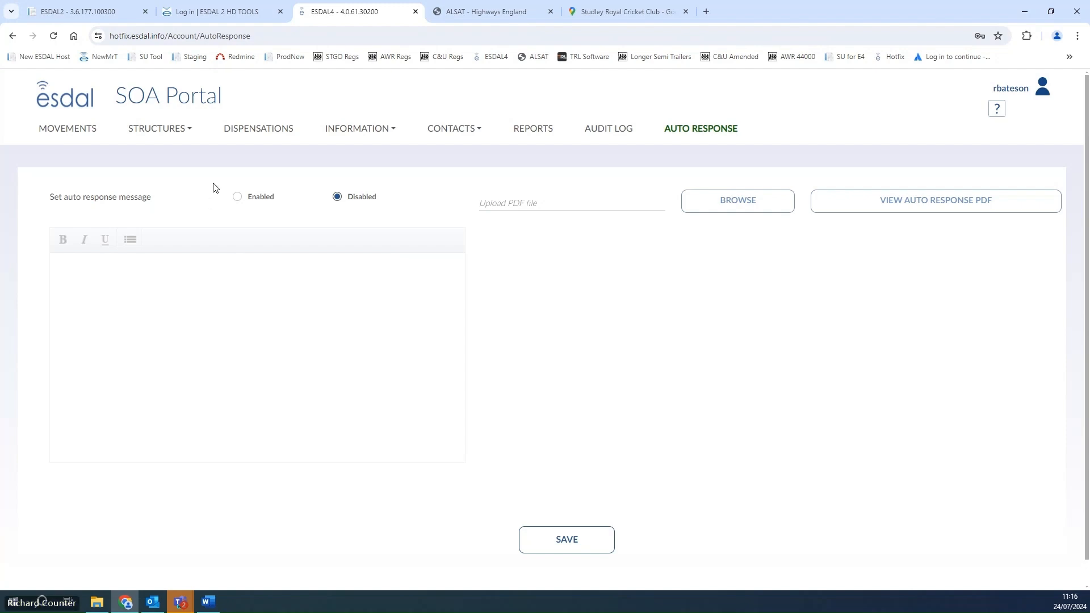
View the My Structures list and open the My Constraints list
click(161, 131)
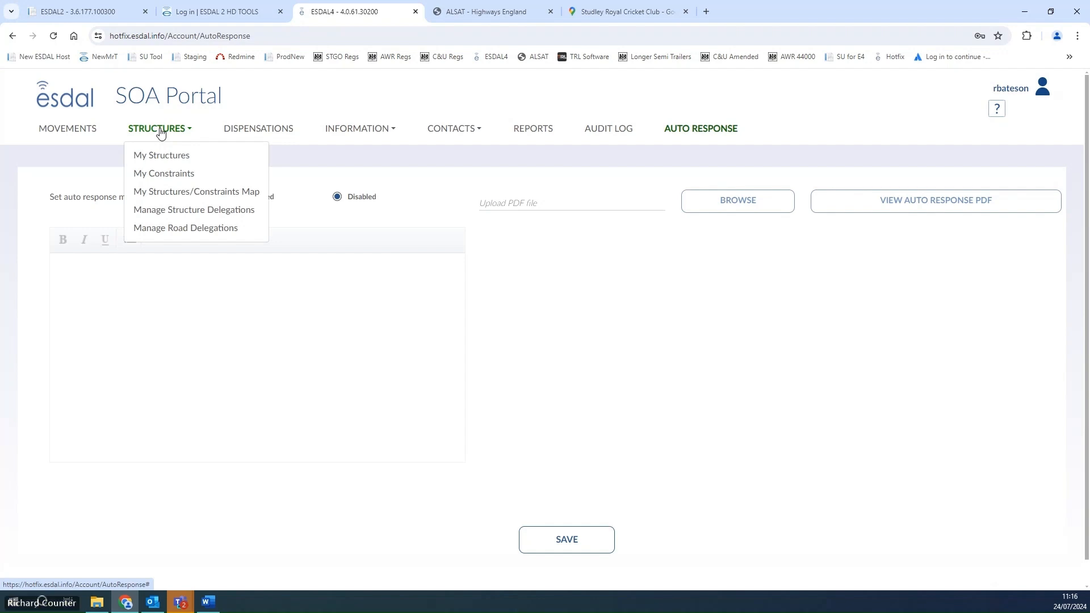
click(164, 156)
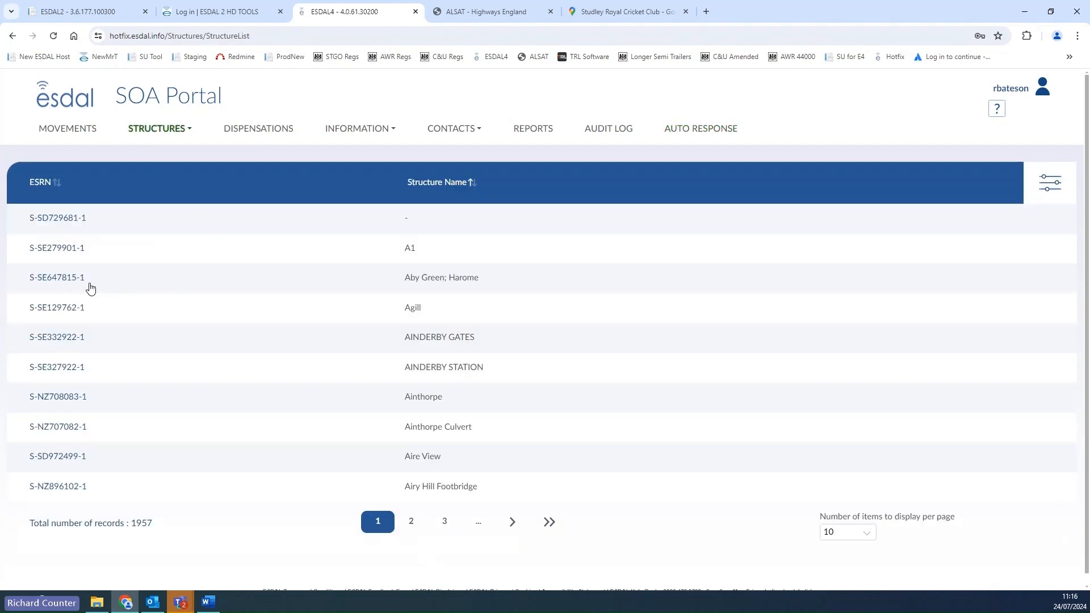
click(167, 131)
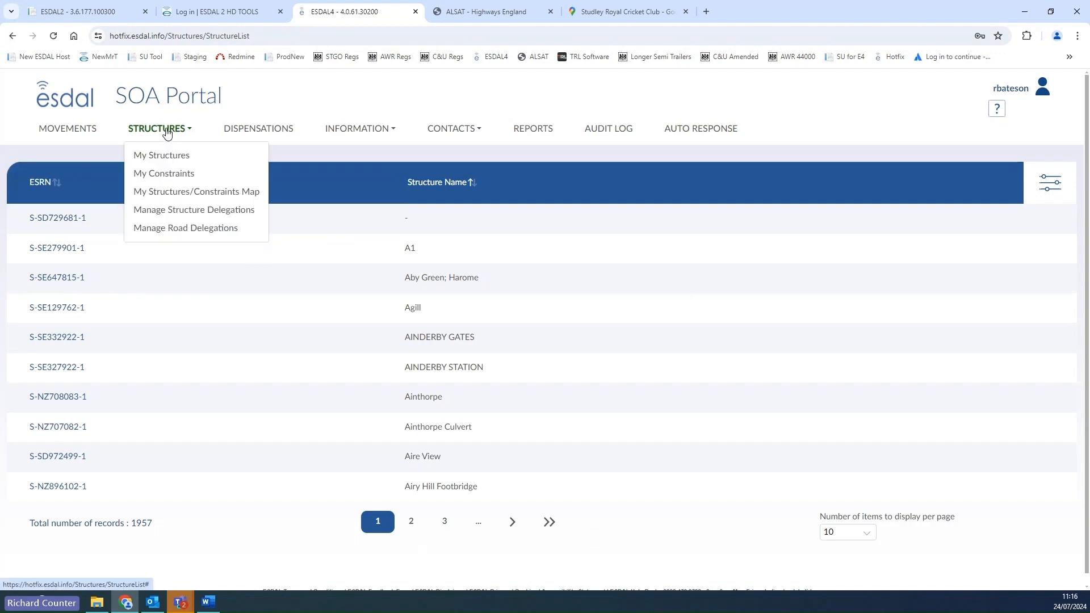
click(167, 174)
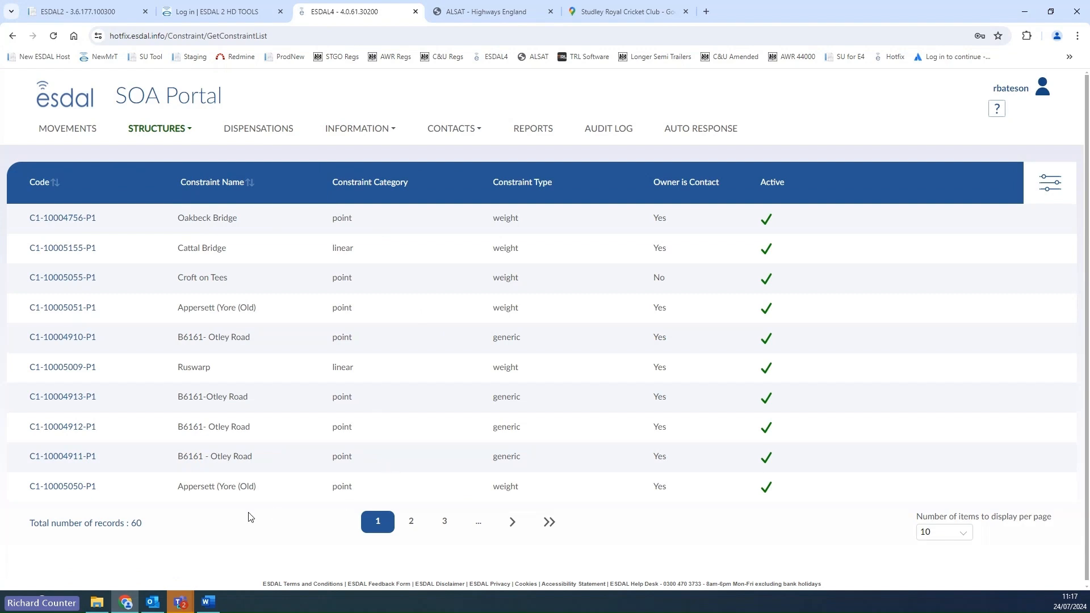
Show 100 constraints per page and look through the list's categories, types and active status
click(963, 534)
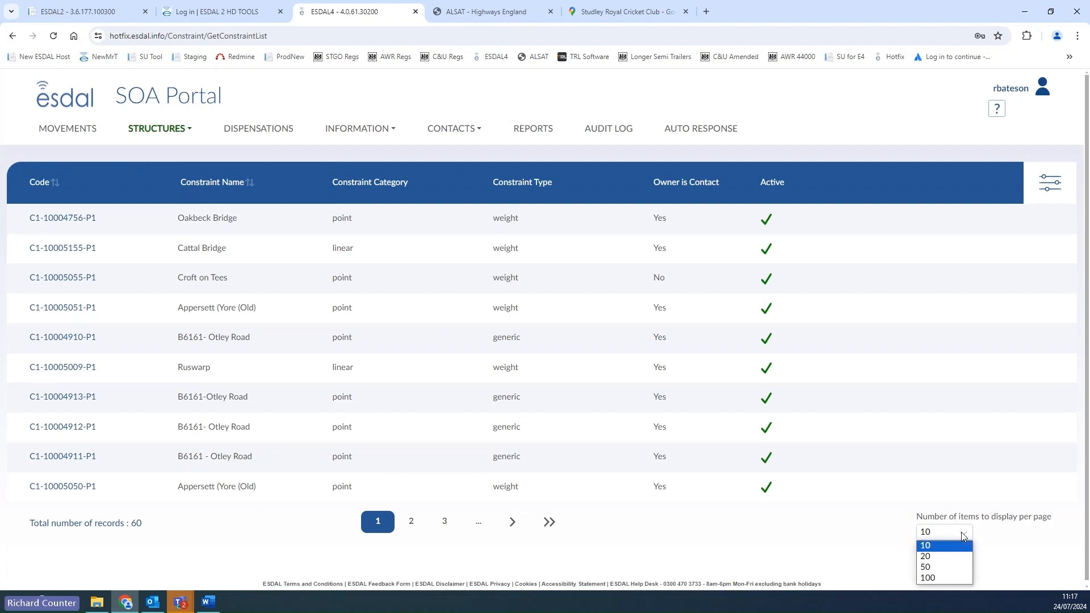
click(932, 576)
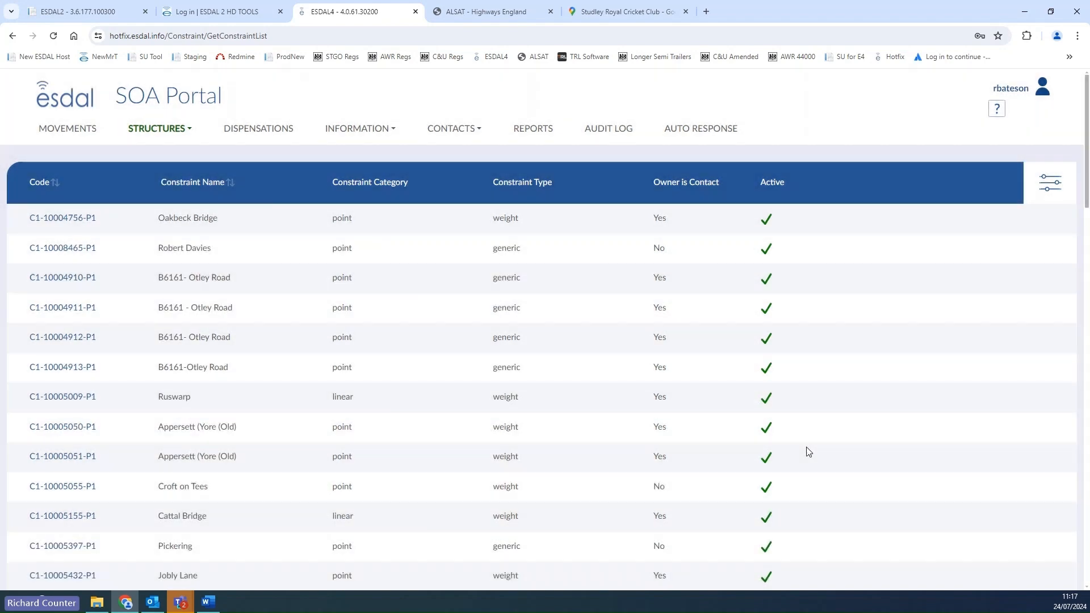
scroll(808, 451, down, 5)
scroll(808, 451, down, 20)
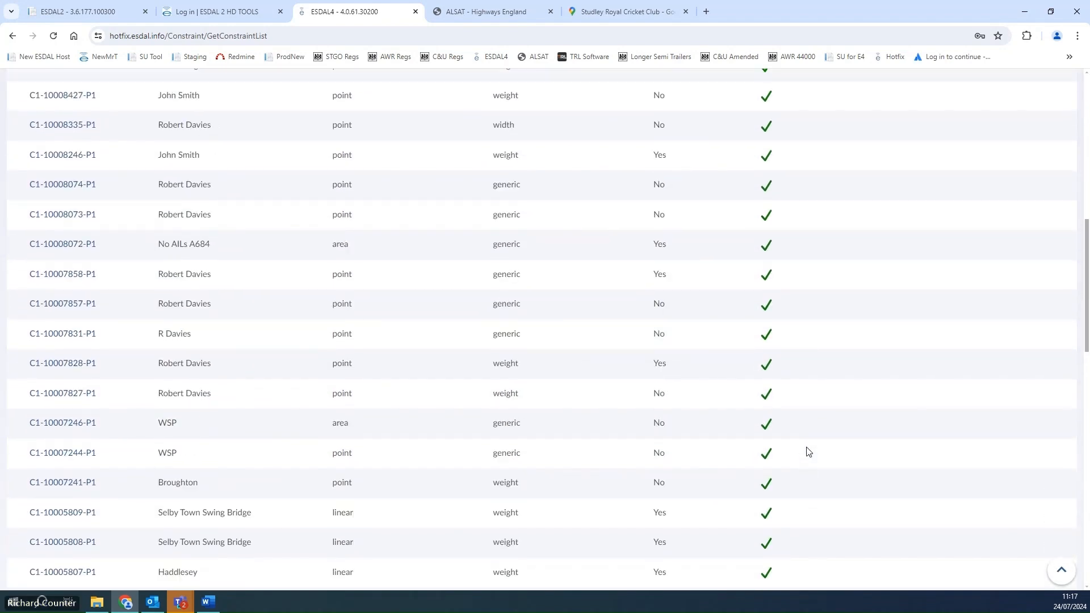
scroll(808, 451, down, 5)
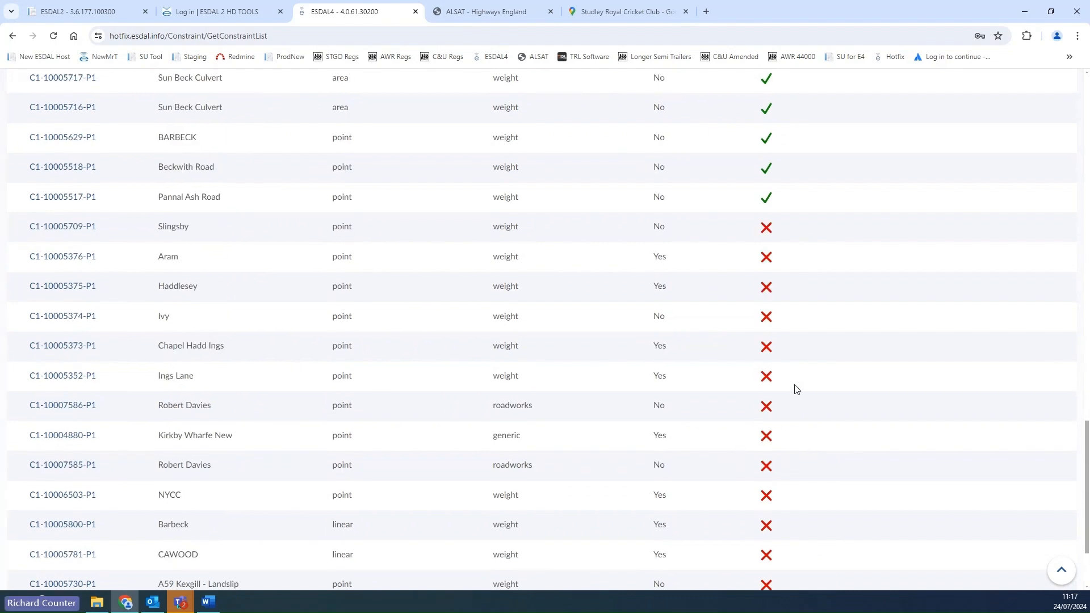
Show a constraint near Chapel Haddlesey on the map and view the details of the Ivy weight constraint on the A19
scroll(794, 363, up, 7)
click(1060, 570)
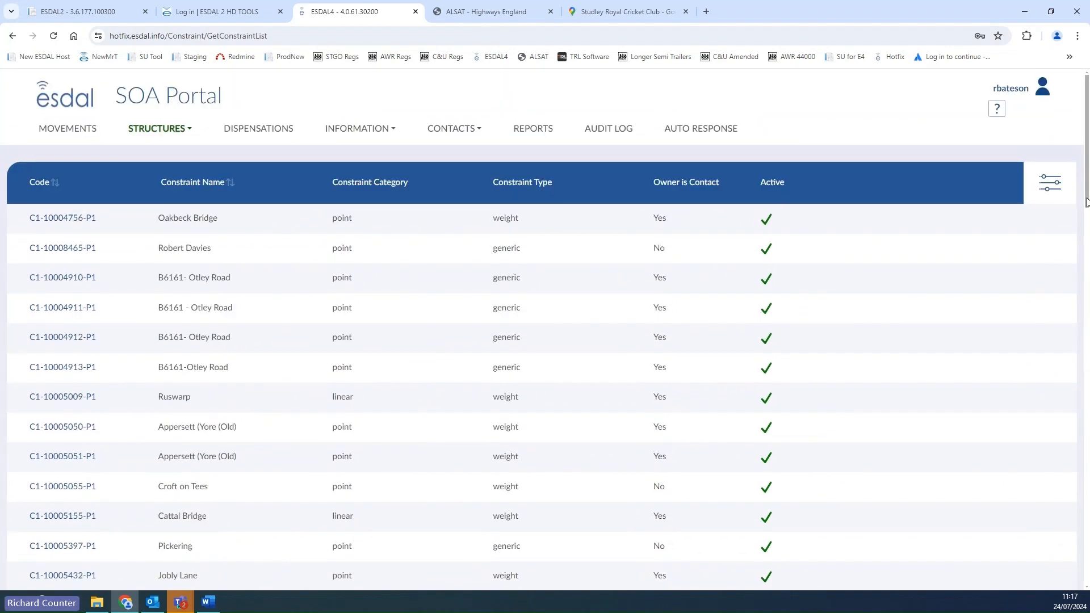
drag(1087, 202, 1087, 475)
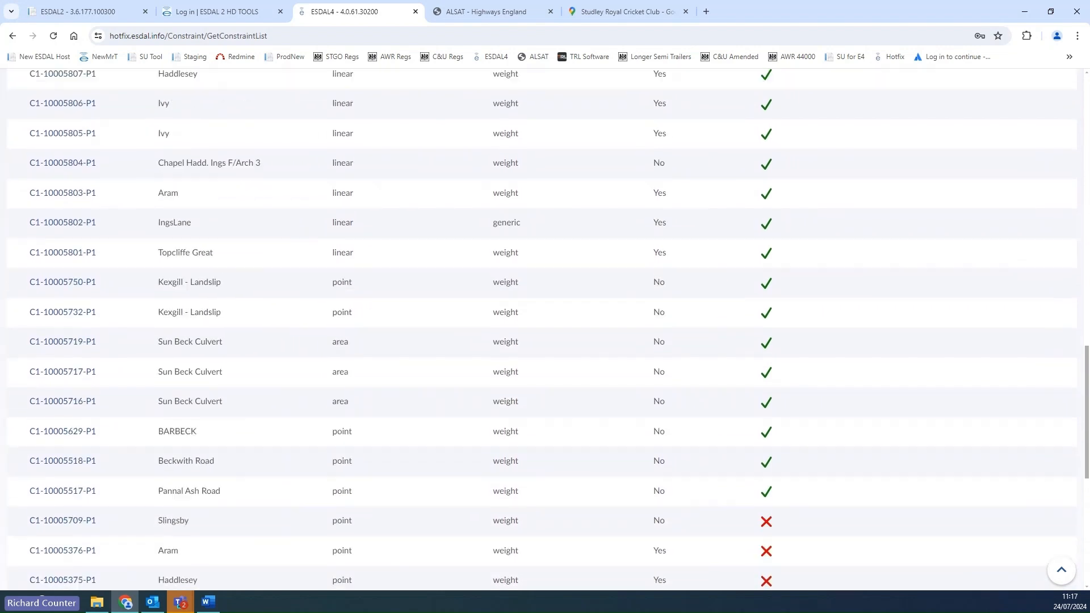
scroll(759, 464, down, 4)
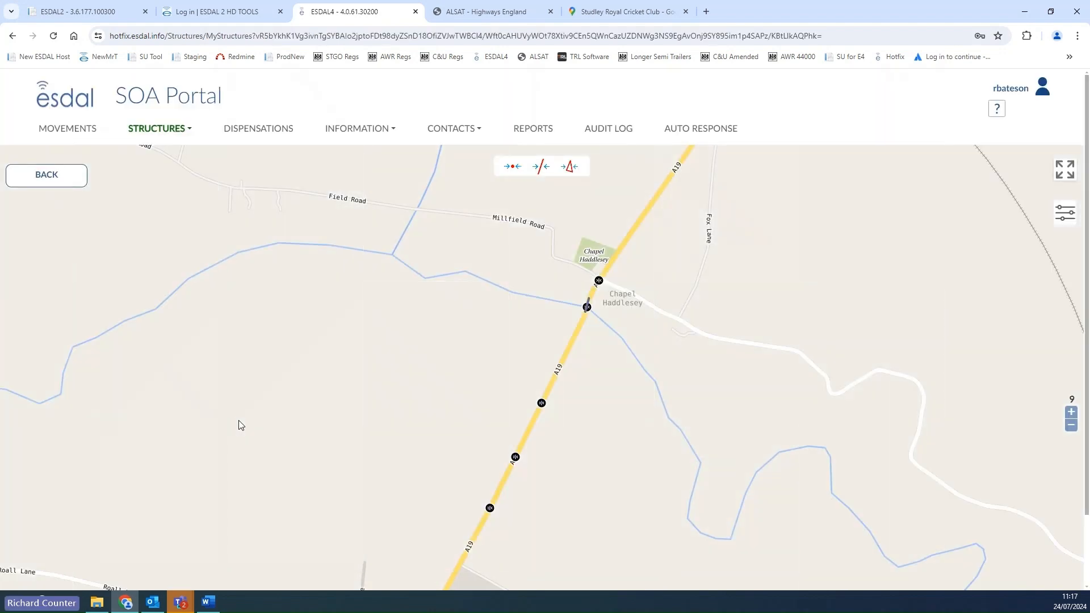
click(542, 406)
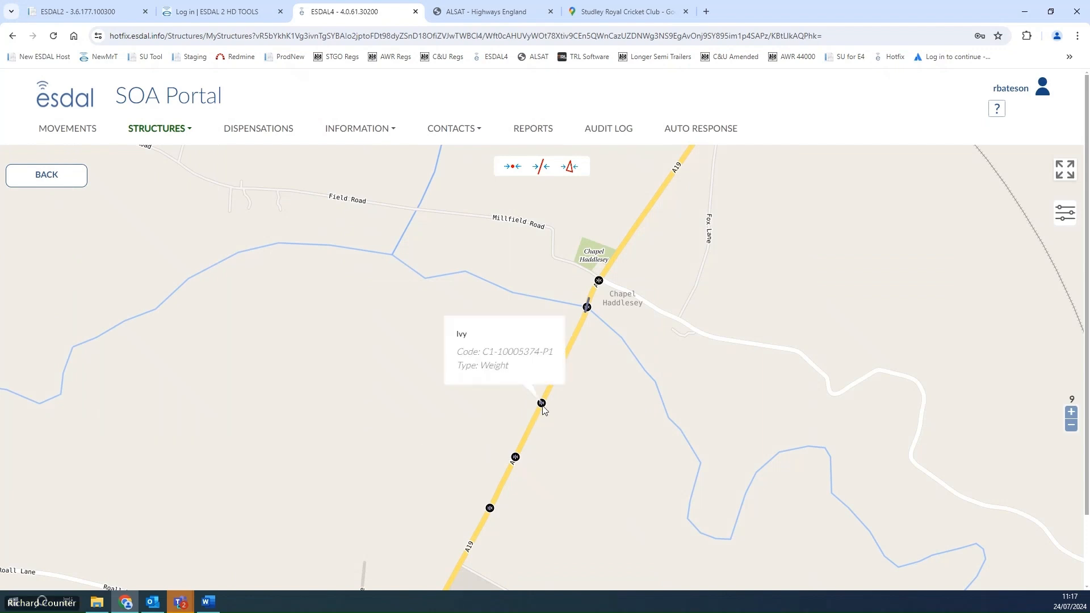
right_click(542, 407)
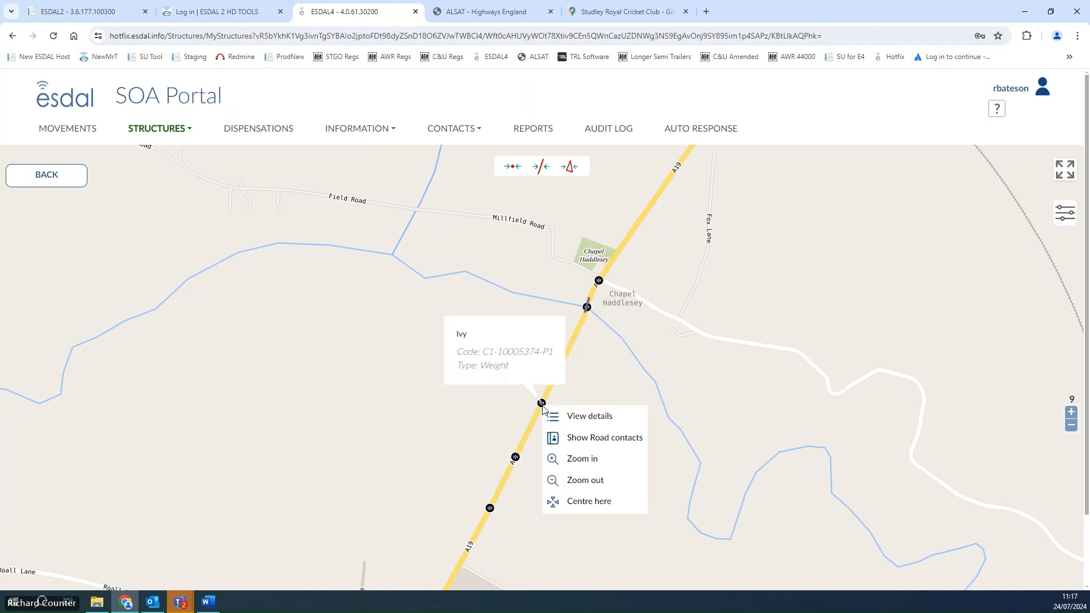
click(561, 414)
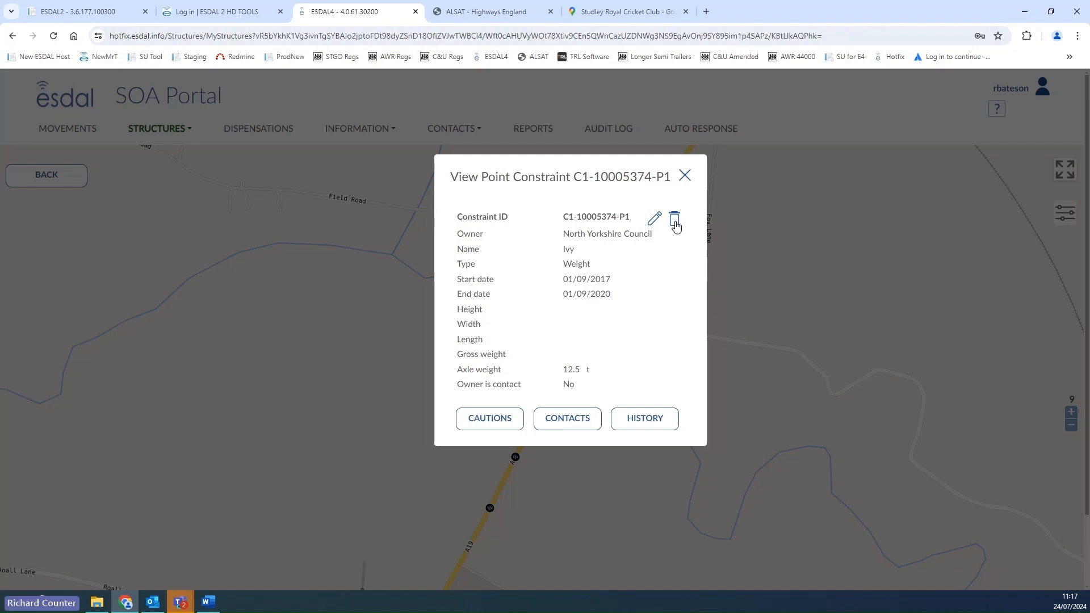
Try deleting the Ivy constraint, decline the deletion and close its details
click(676, 225)
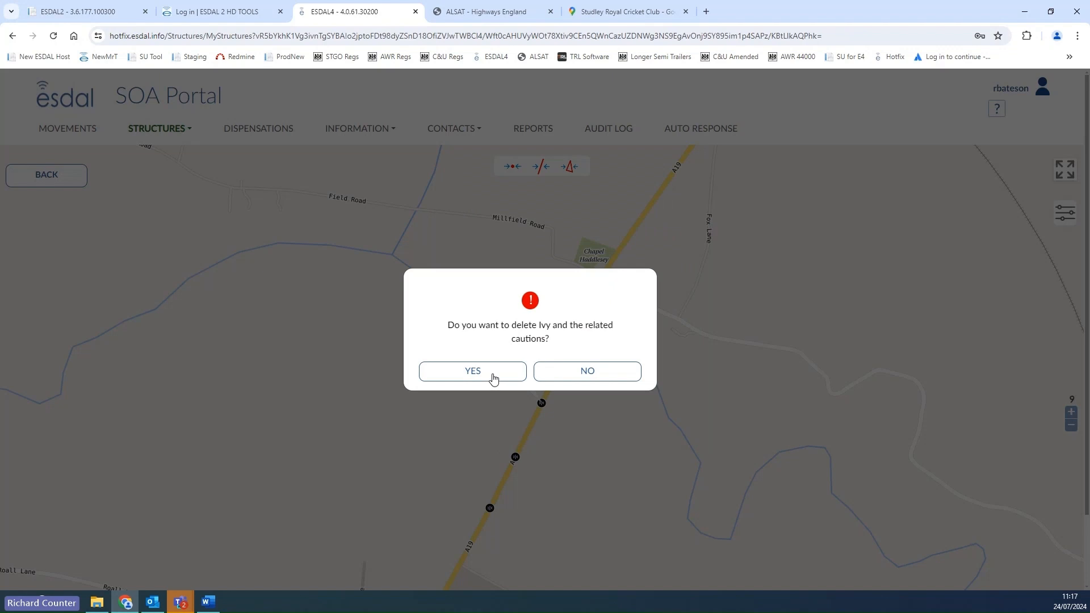
click(574, 375)
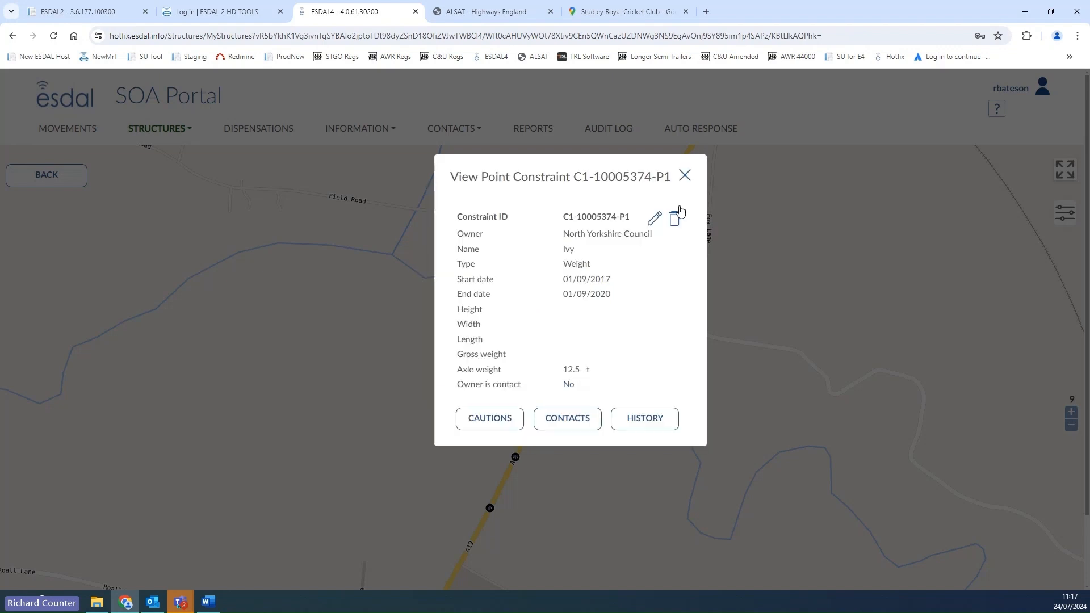
click(688, 174)
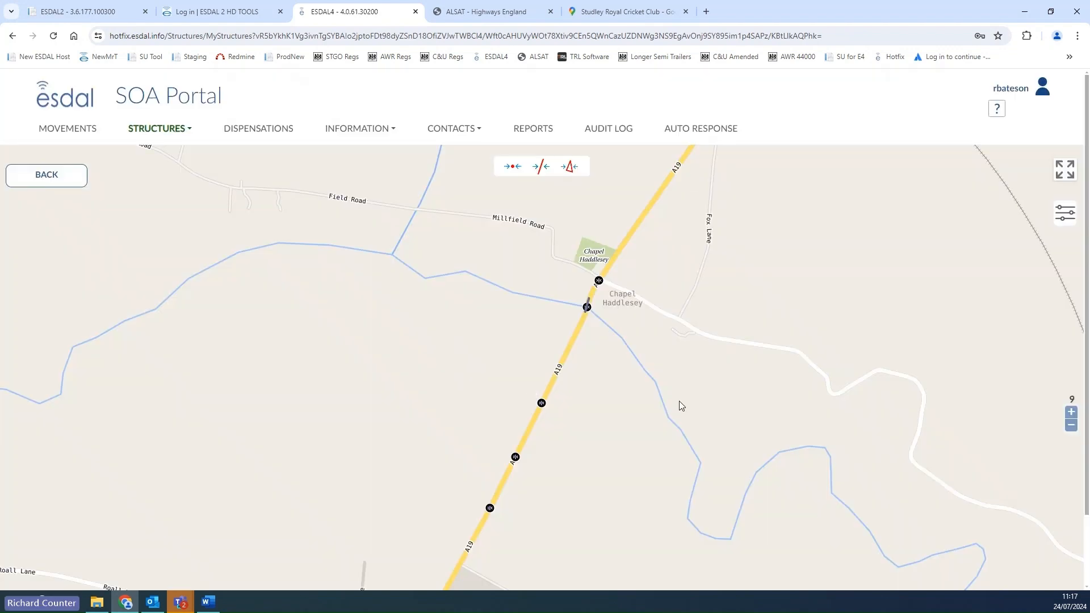
Place a new point constraint on the A19 north of Chapel Haddlesey and cancel the Create Constraint form
drag(659, 382, 551, 524)
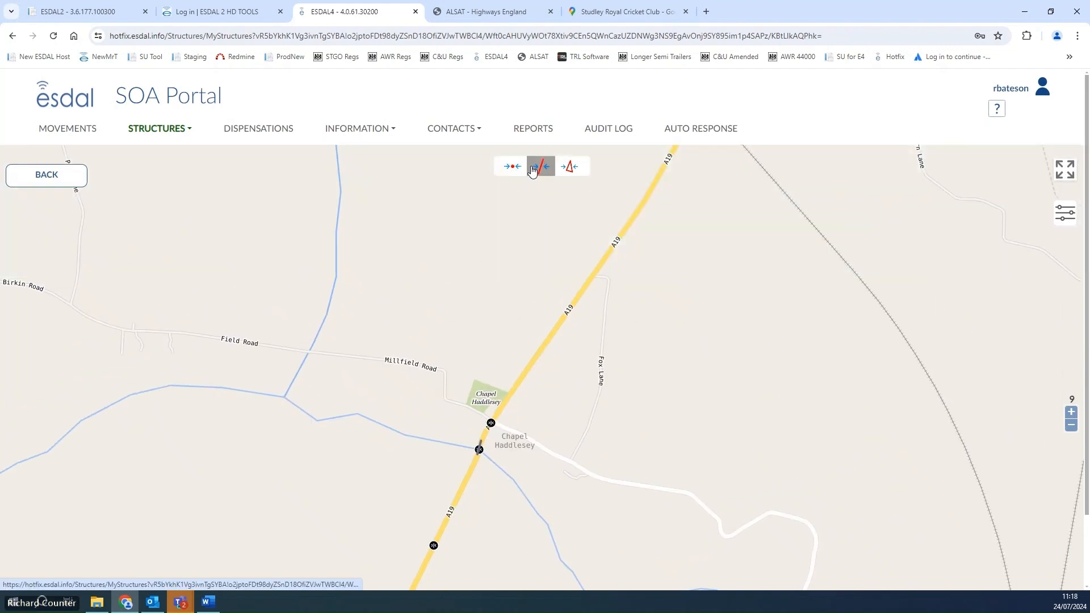
right_click(510, 172)
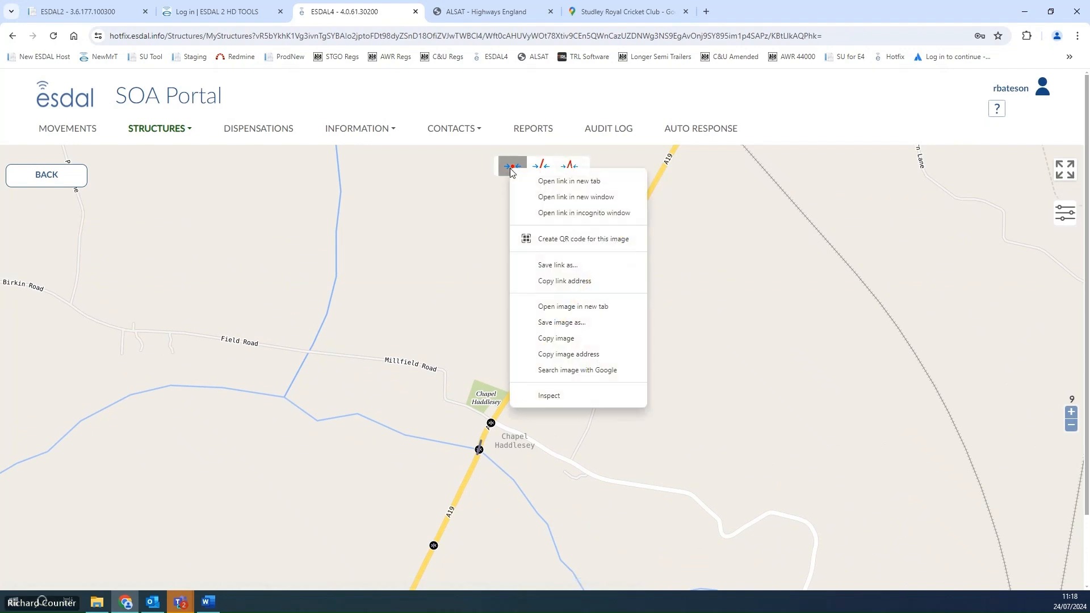
key(Escape)
click(510, 172)
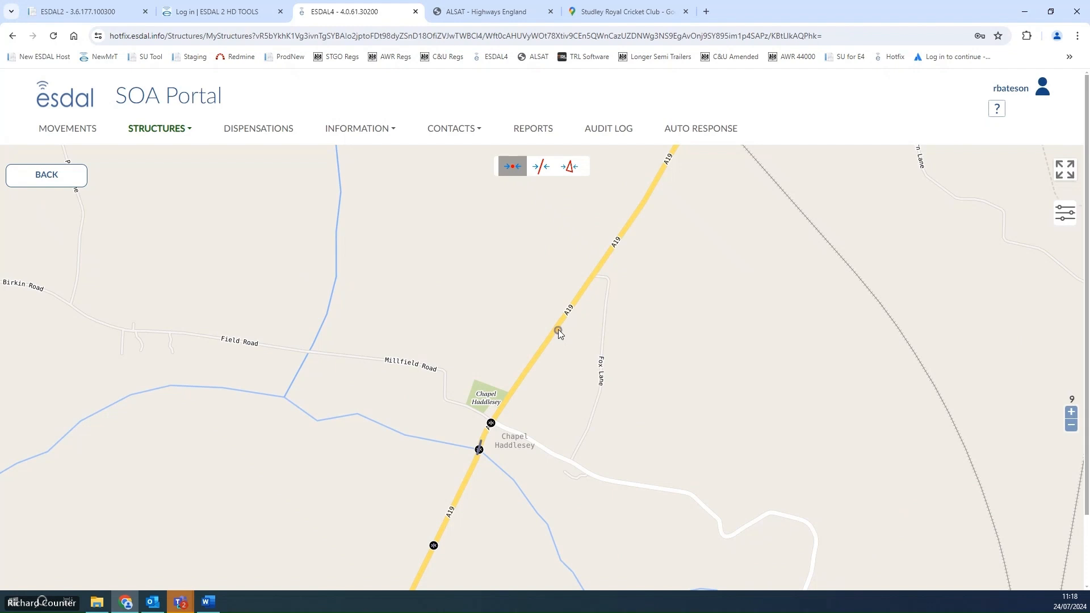
click(558, 328)
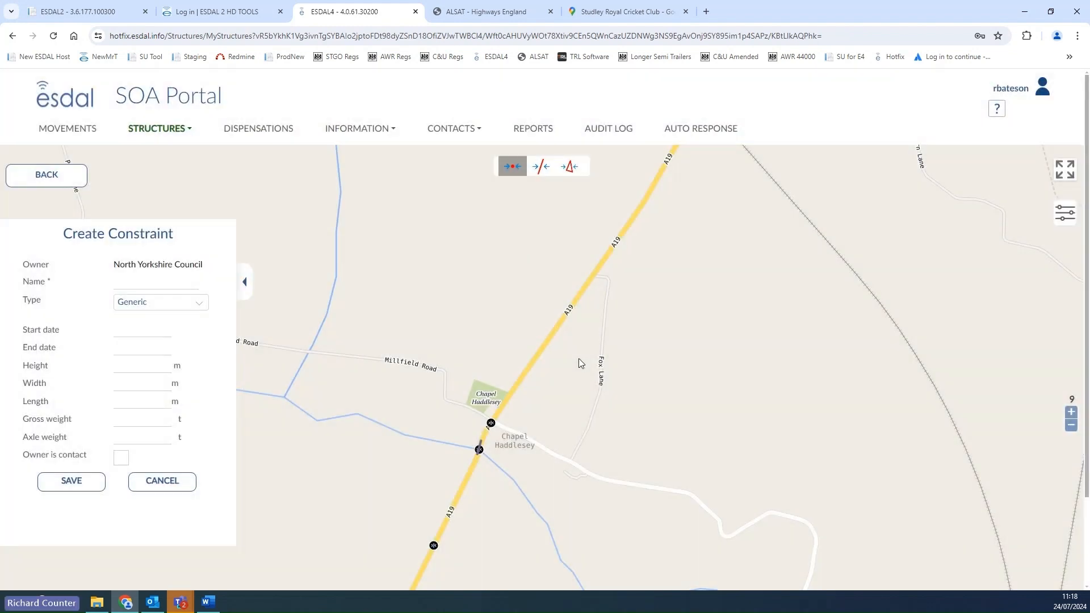
click(164, 483)
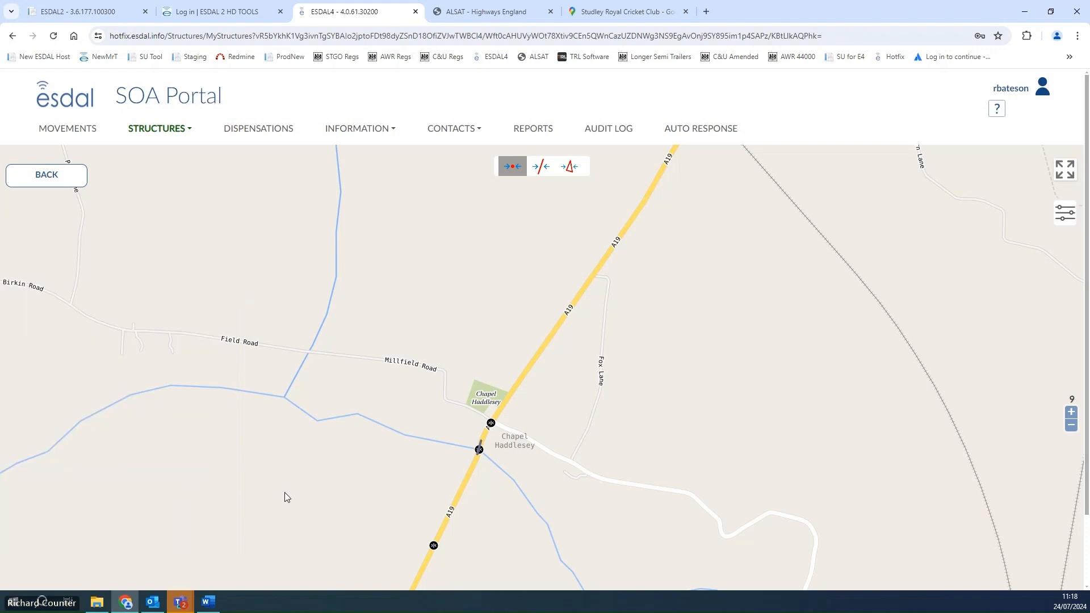
Open the My Structures list and filter it by the Weight Screening ICA method
click(156, 130)
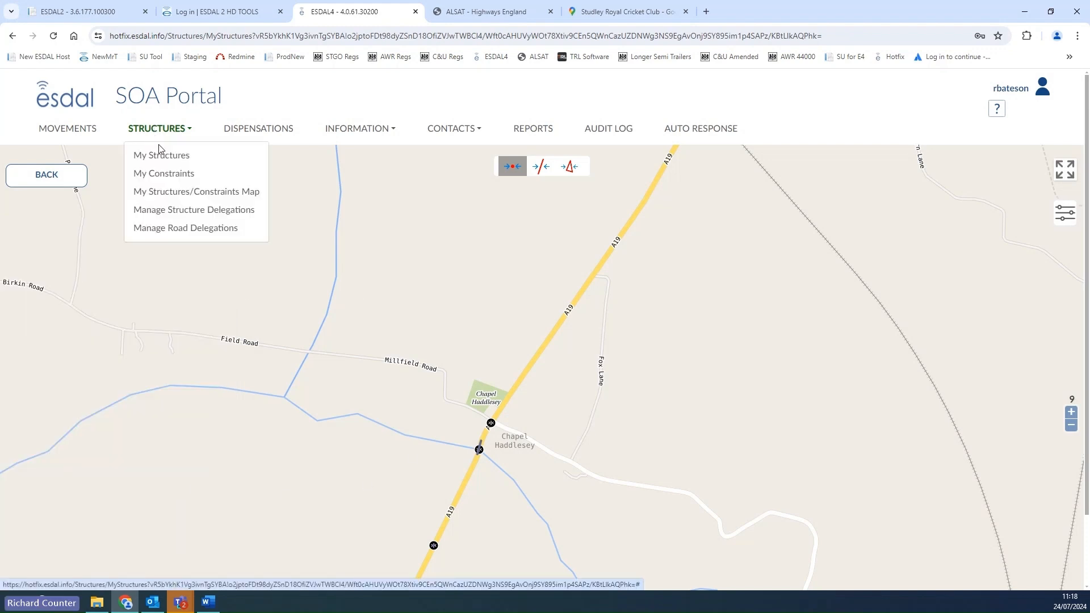
click(163, 165)
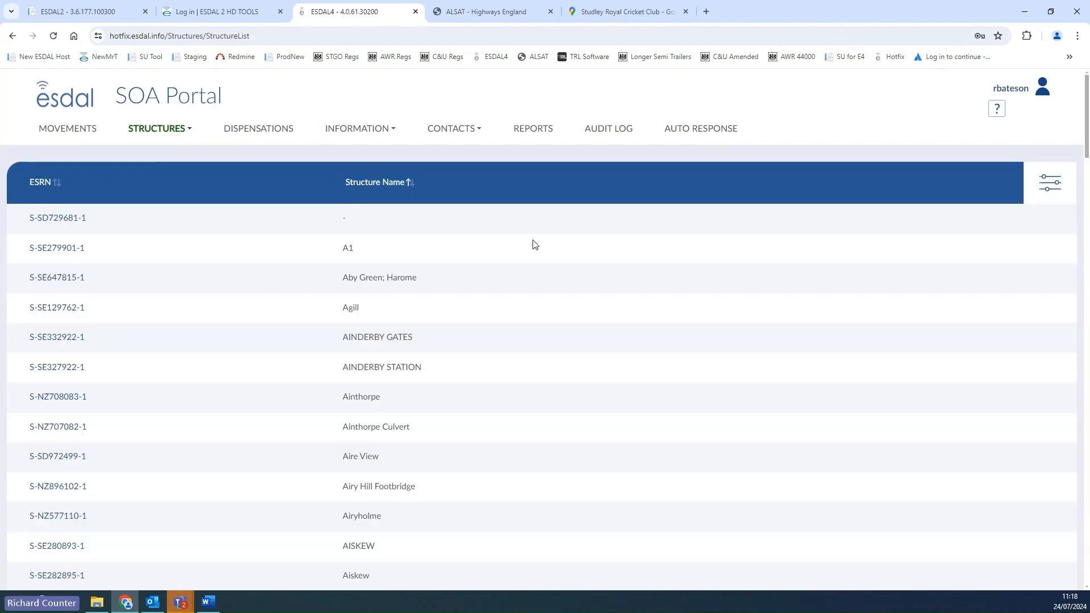
click(1052, 189)
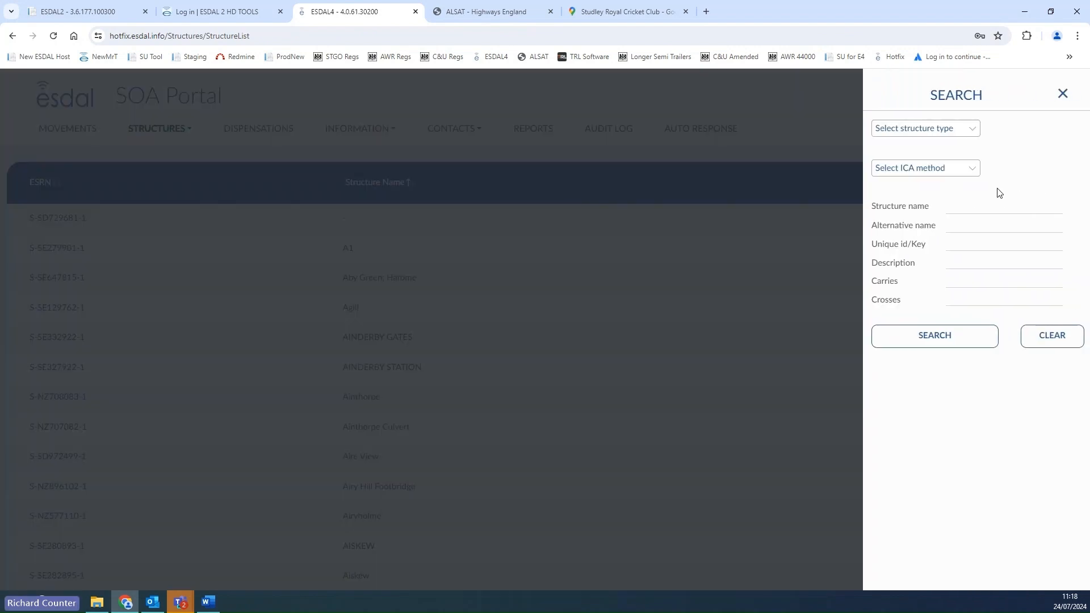
click(973, 171)
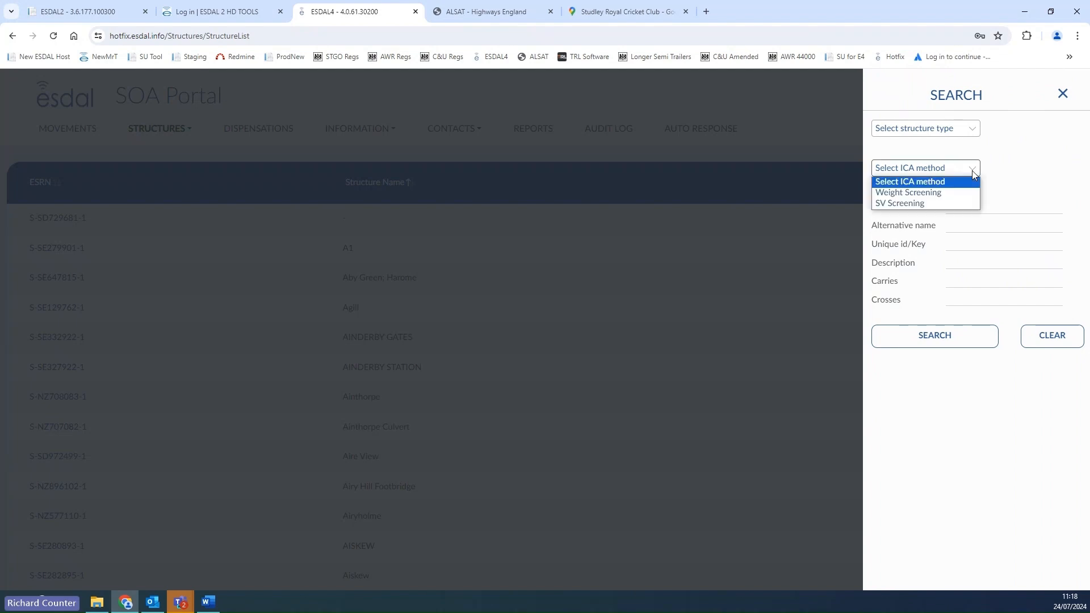
click(946, 193)
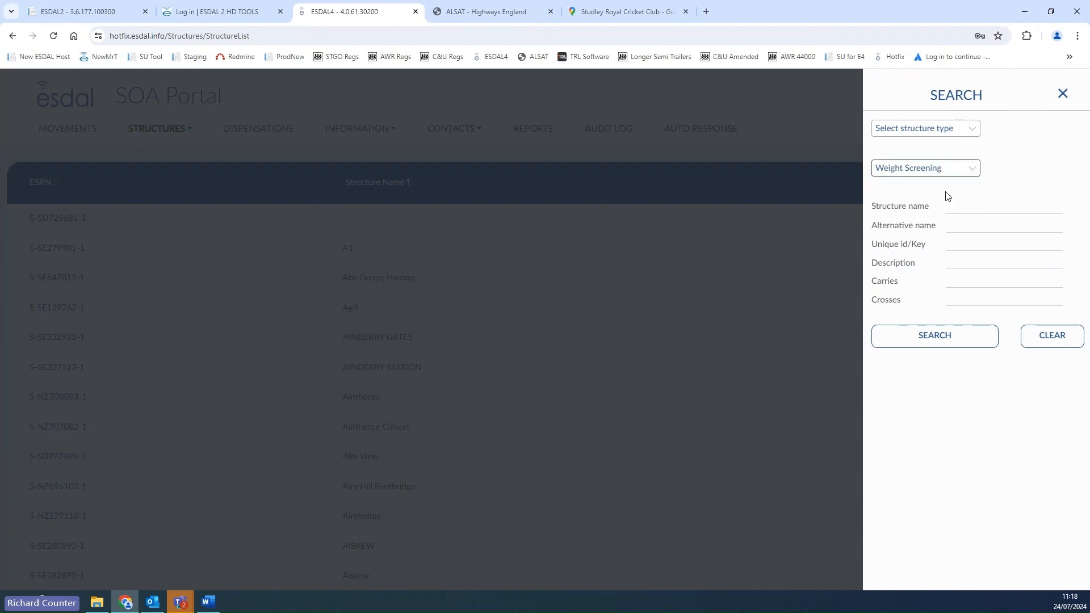
click(941, 347)
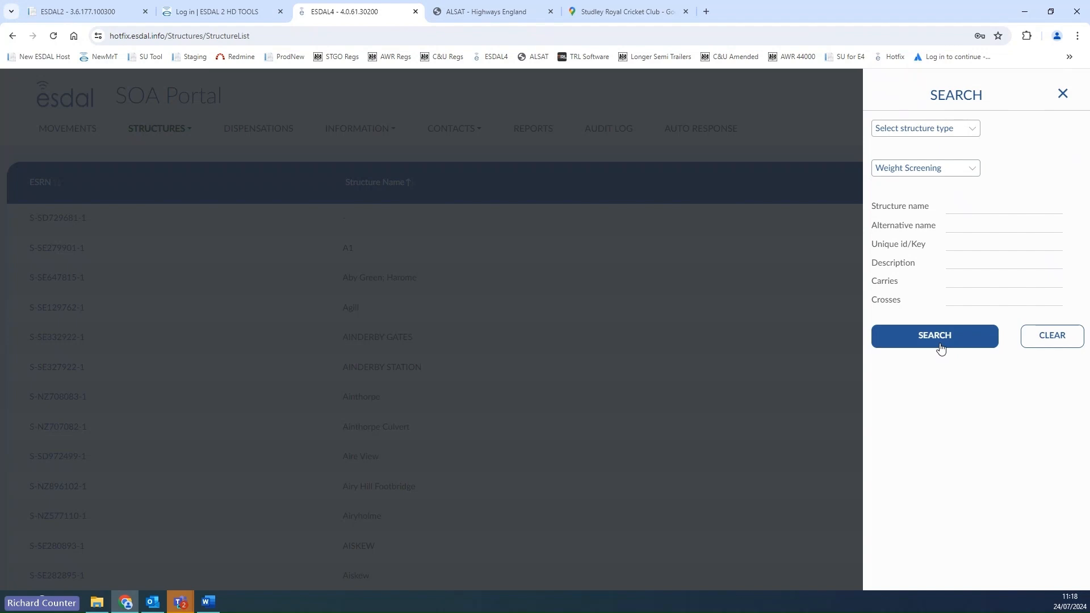
click(940, 346)
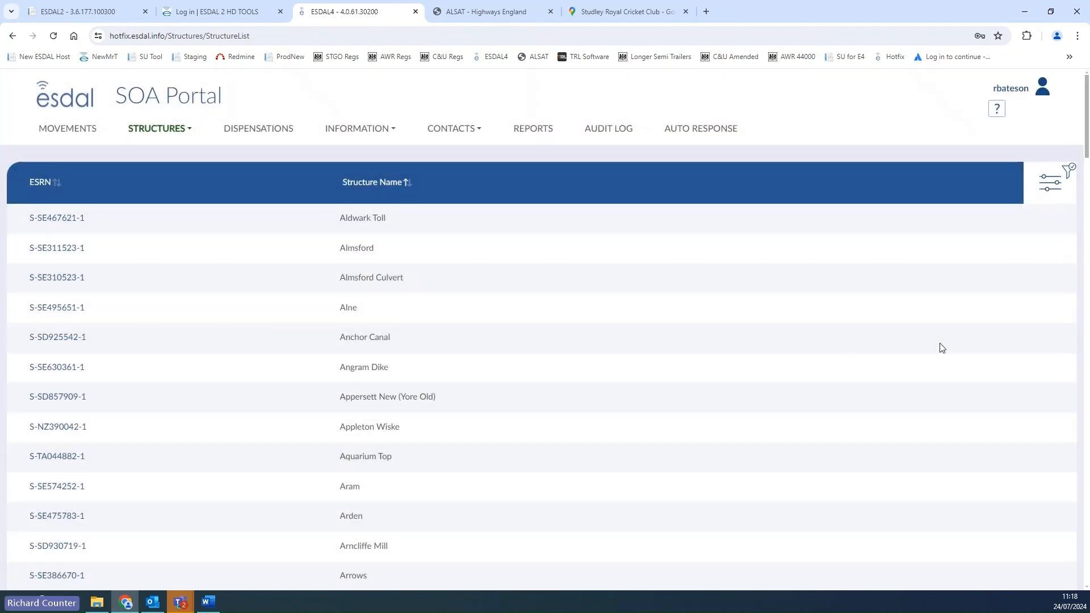
Find the Barlow structure in the filtered list and open its general details
scroll(479, 441, down, 10)
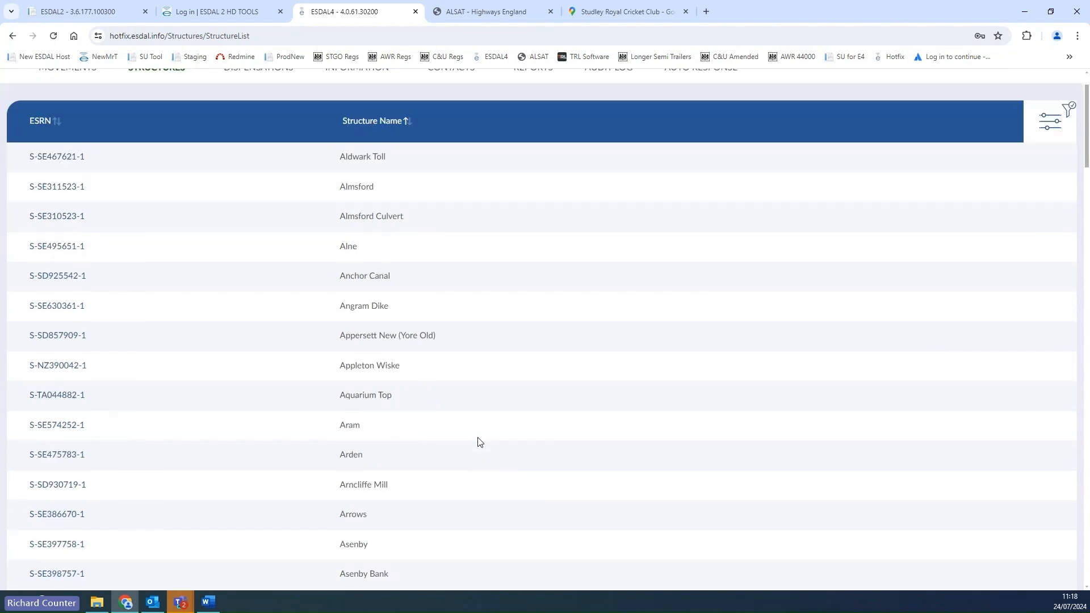
scroll(478, 442, down, 2)
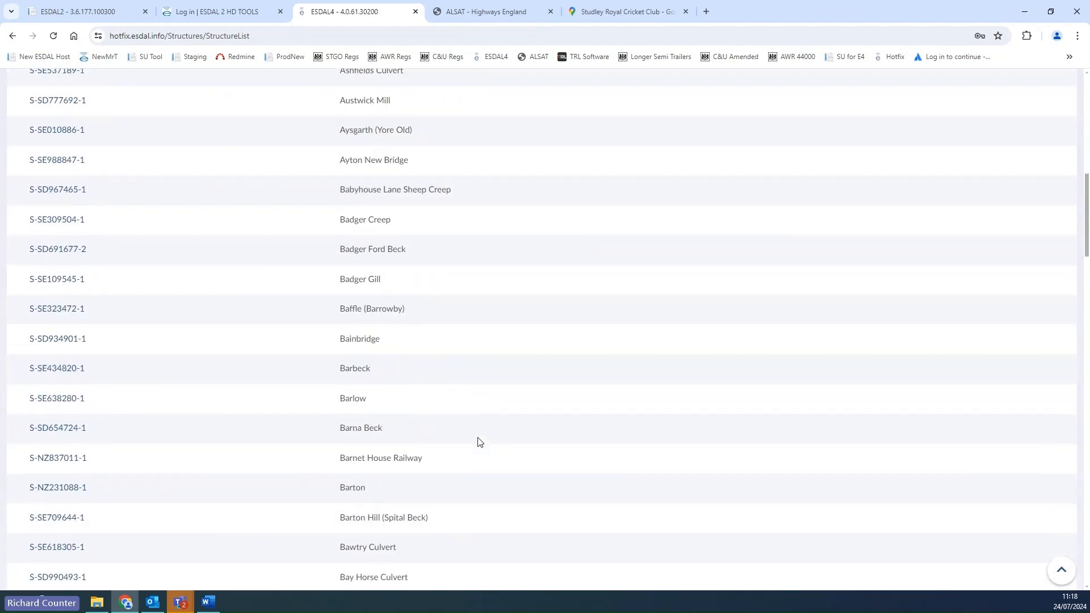
click(56, 399)
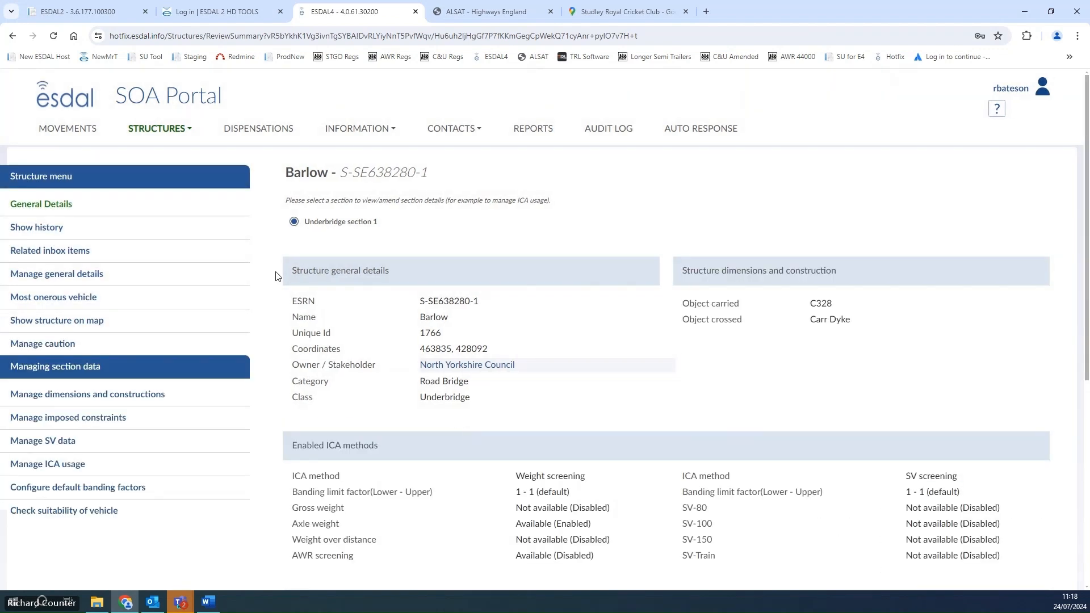
Return to My Structures, clear the existing filter and search for structures of type Under and over bridge
click(162, 129)
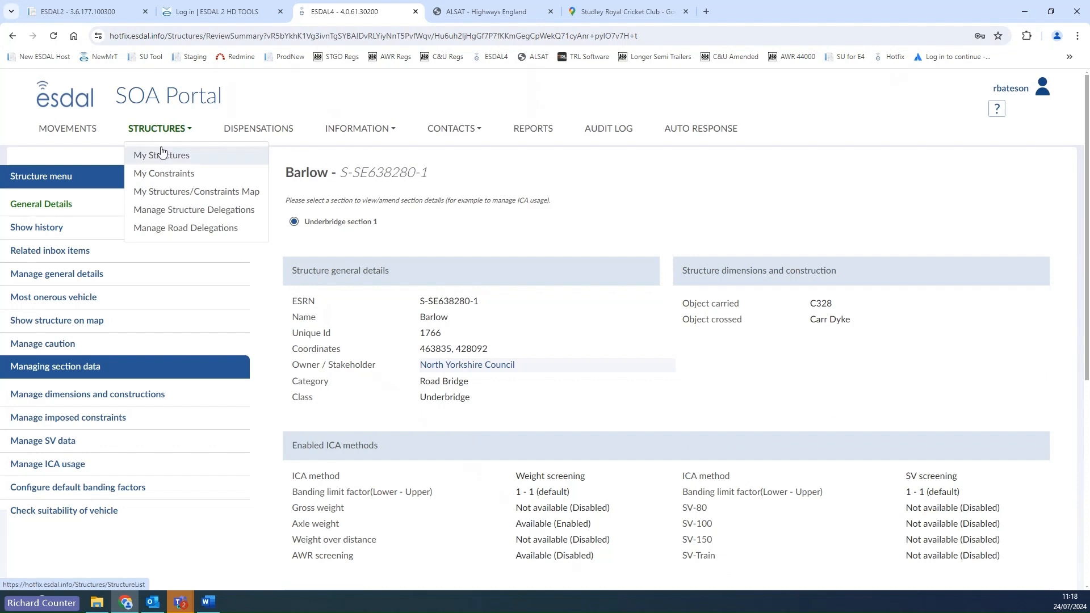
click(162, 155)
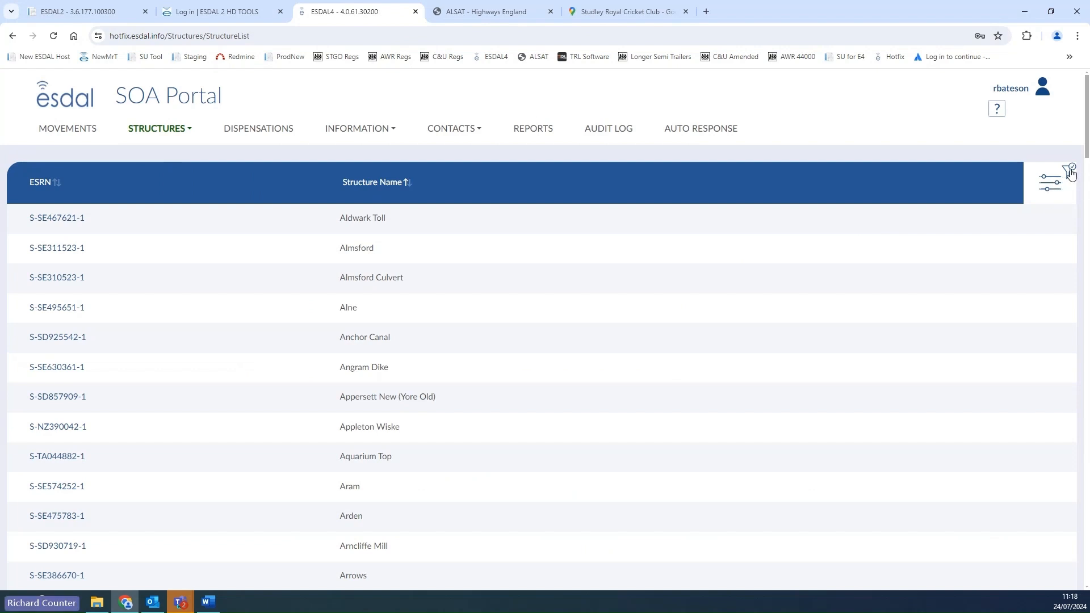
click(1072, 170)
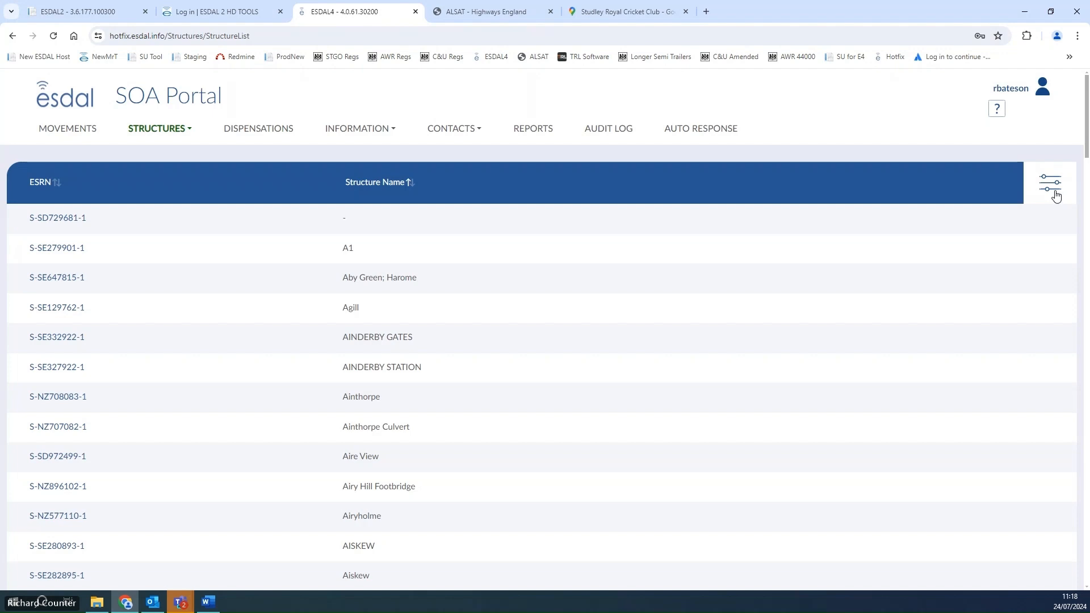
click(1055, 193)
click(959, 131)
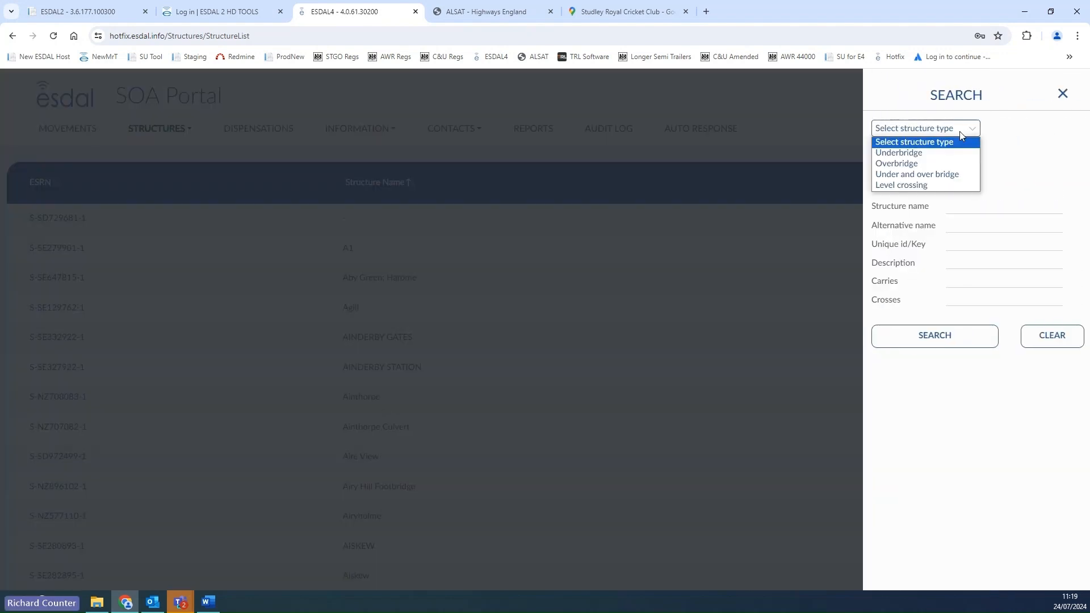
click(953, 175)
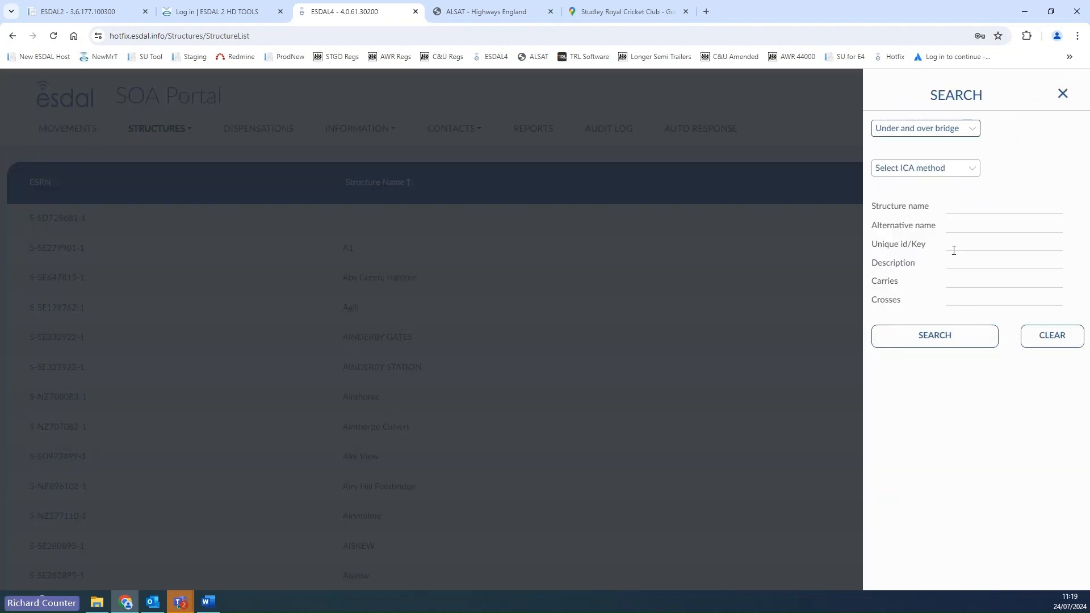
click(955, 337)
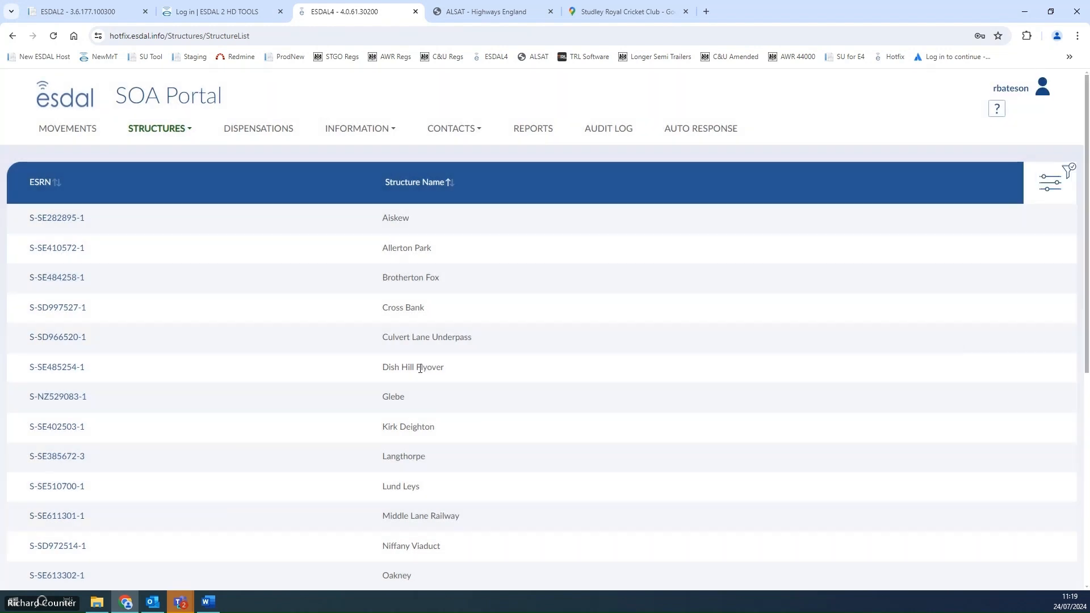
Open Dish Hill Flyover and view its Underbridge section 1, Overbridge section 1 and Overbridge section 2 details
click(48, 372)
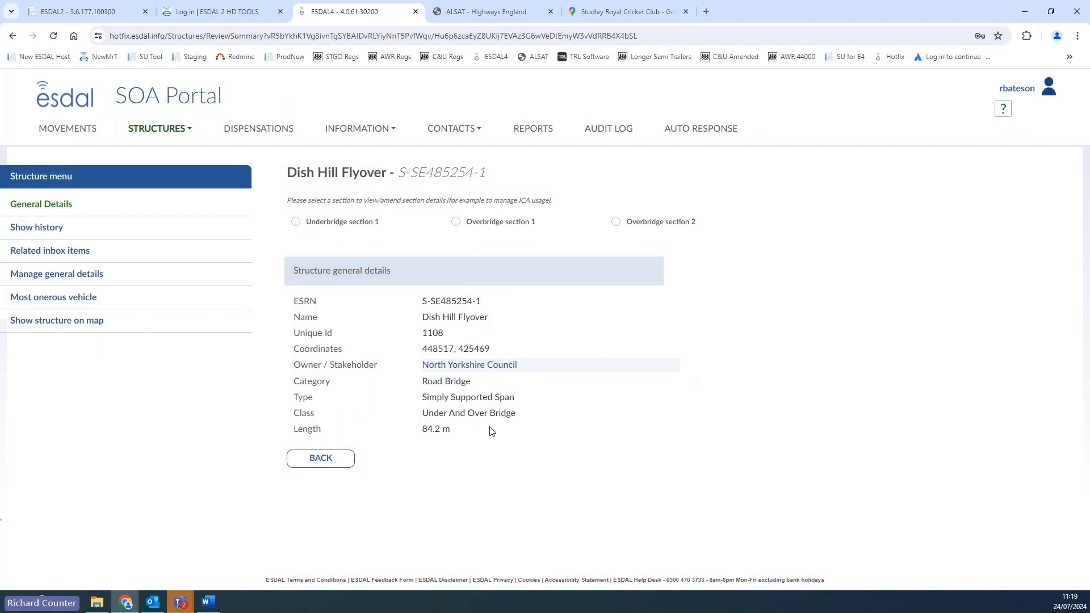
click(296, 222)
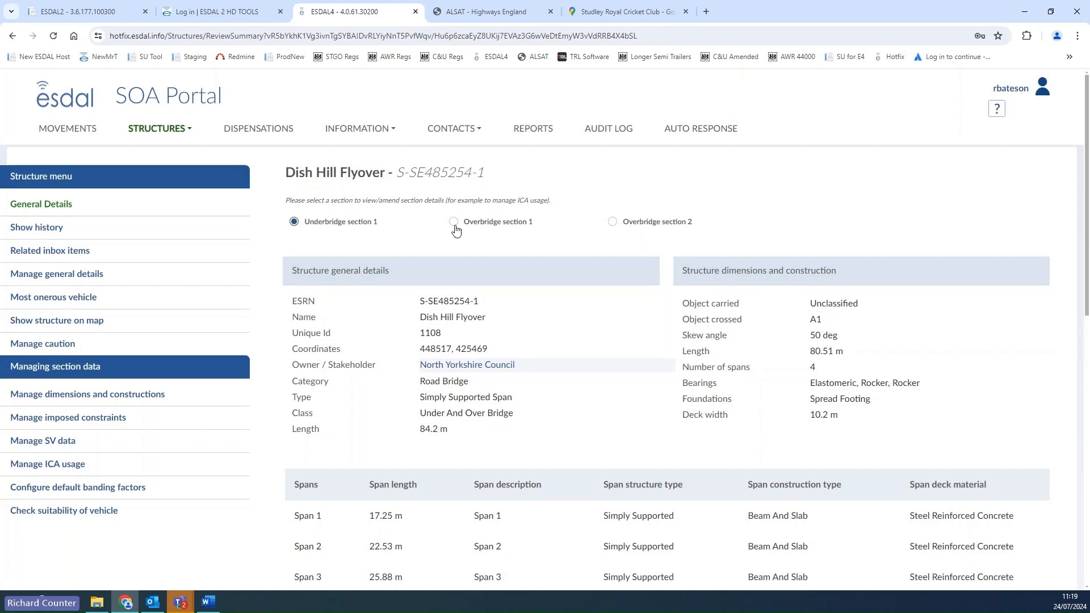
click(453, 222)
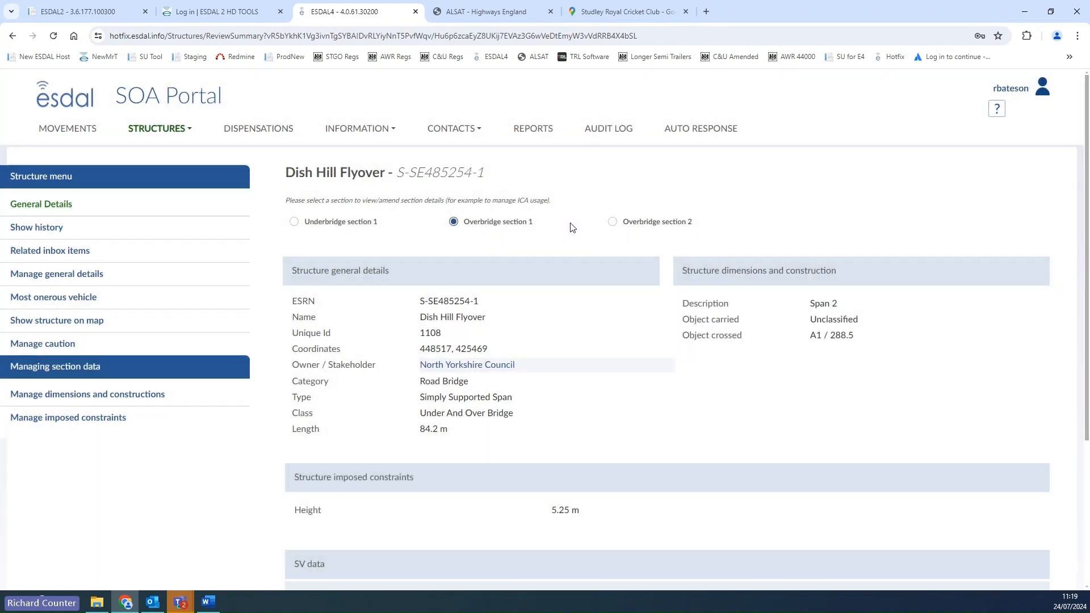
click(613, 222)
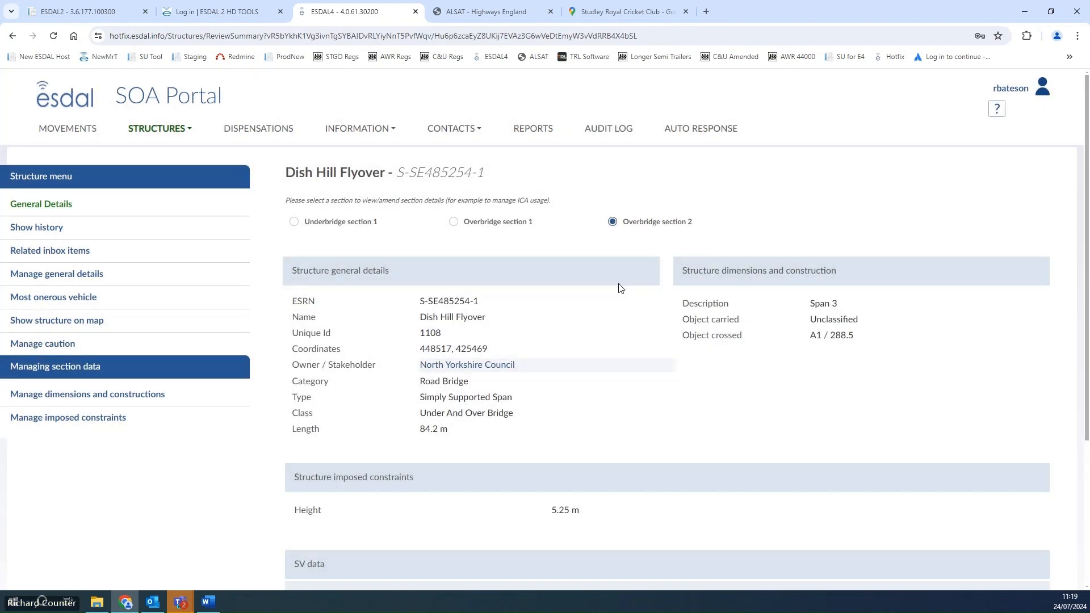
View the imposed constraints form for Overbridge section 2 of Dish Hill Flyover and leave it without changes
click(93, 420)
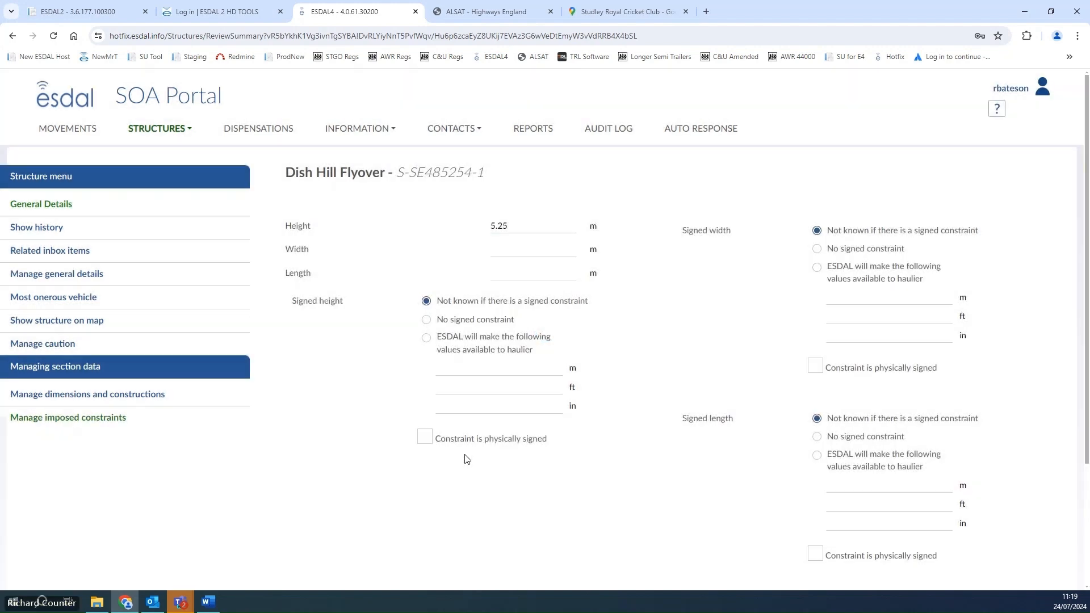
scroll(592, 480, down, 3)
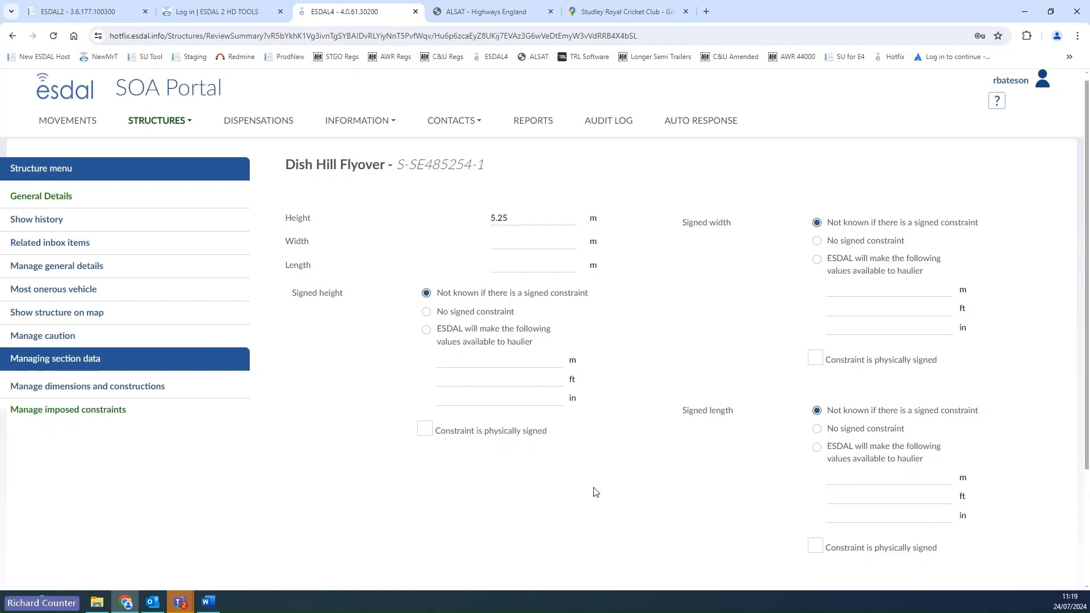
click(544, 506)
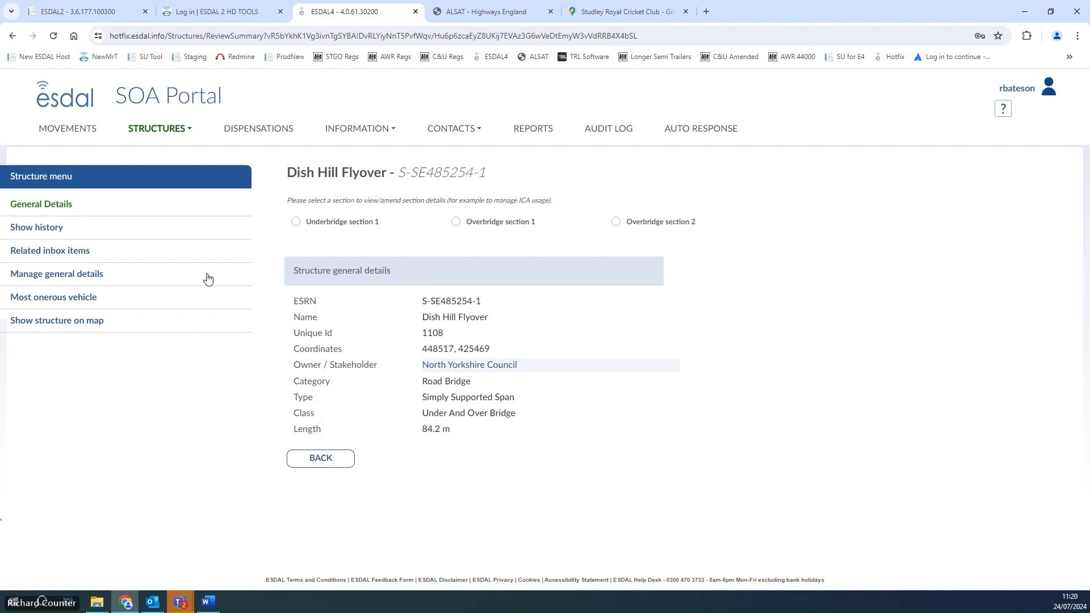
Check the movements inbox, view the contact directory and go back to the movements inbox
click(67, 130)
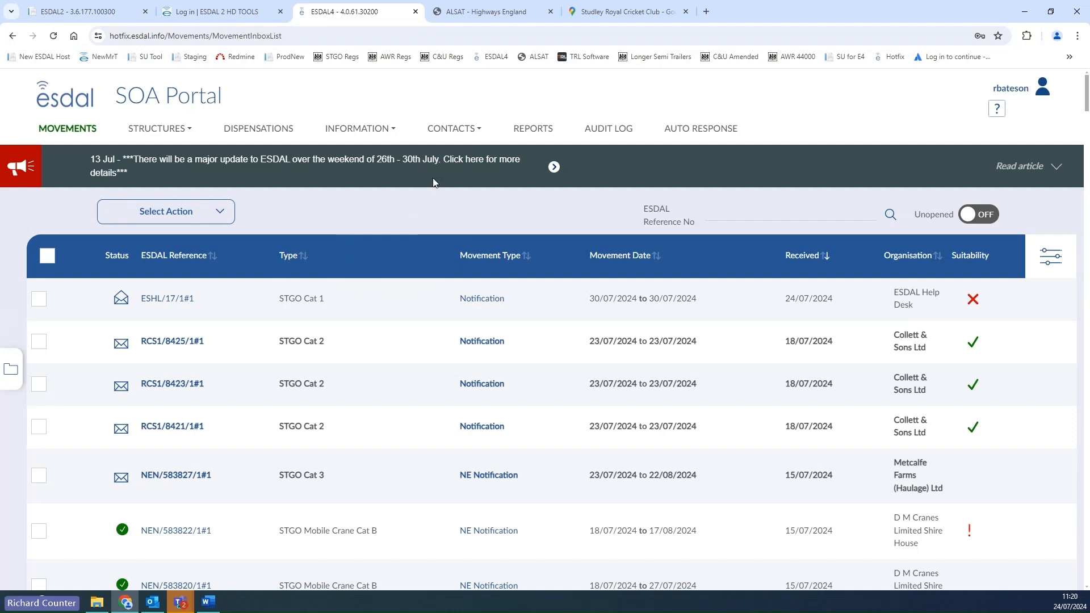
click(450, 128)
click(455, 154)
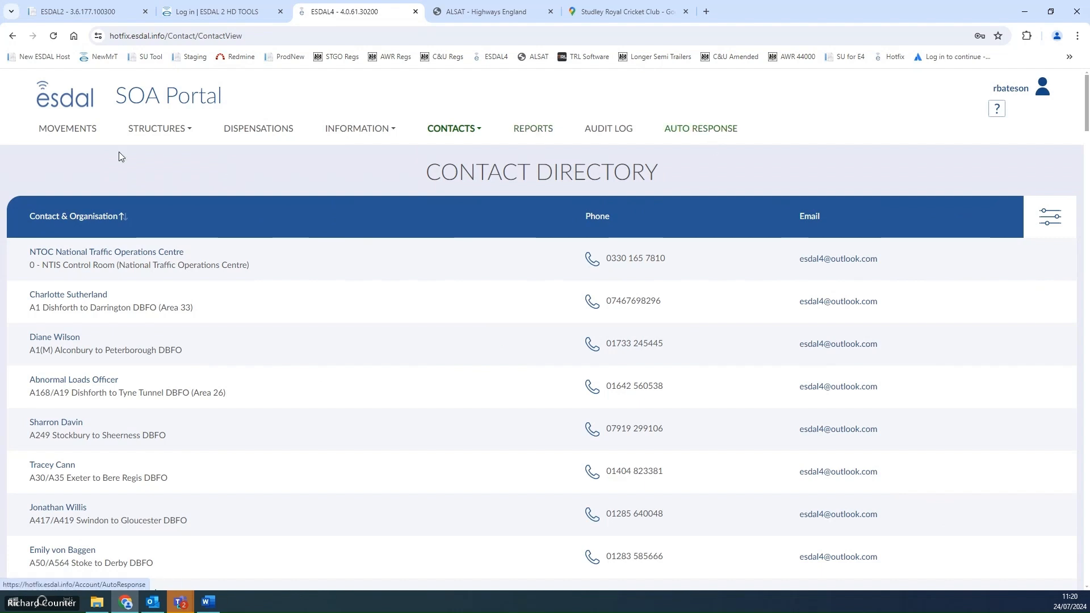
click(50, 131)
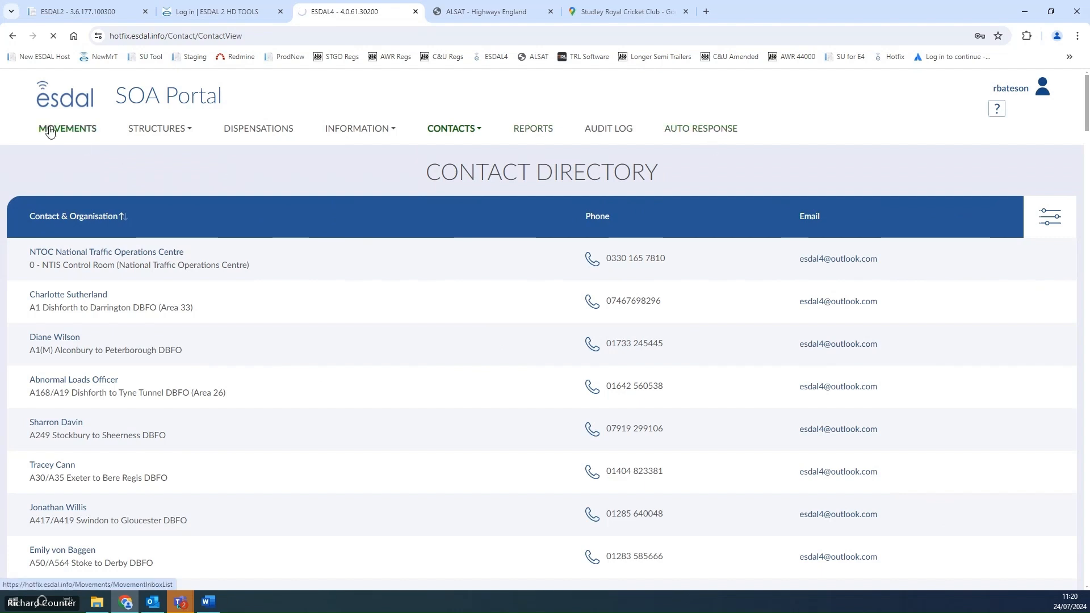